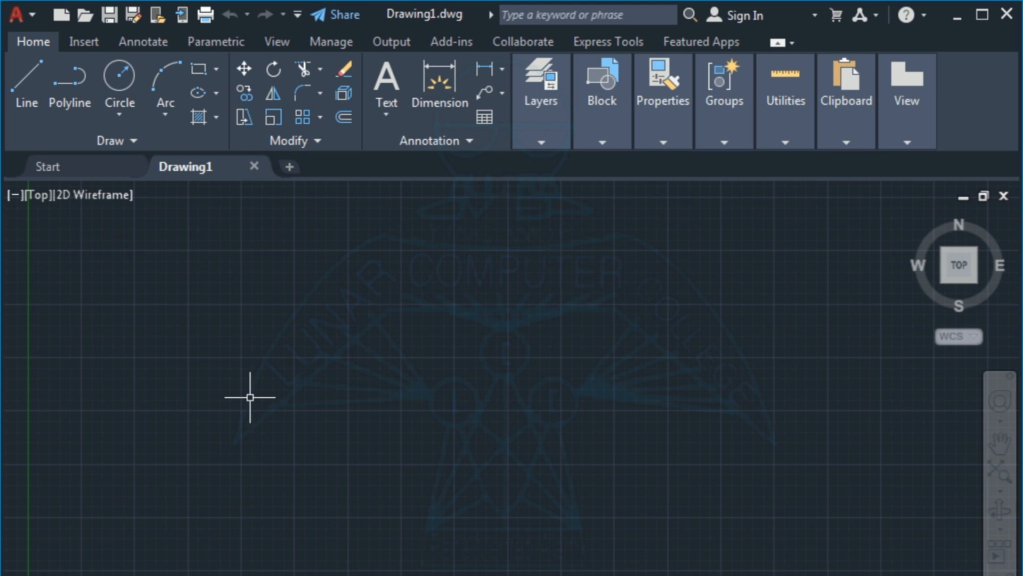
Draw a freehand-sized circle in the left part of the drawing area.
click(110, 78)
click(154, 379)
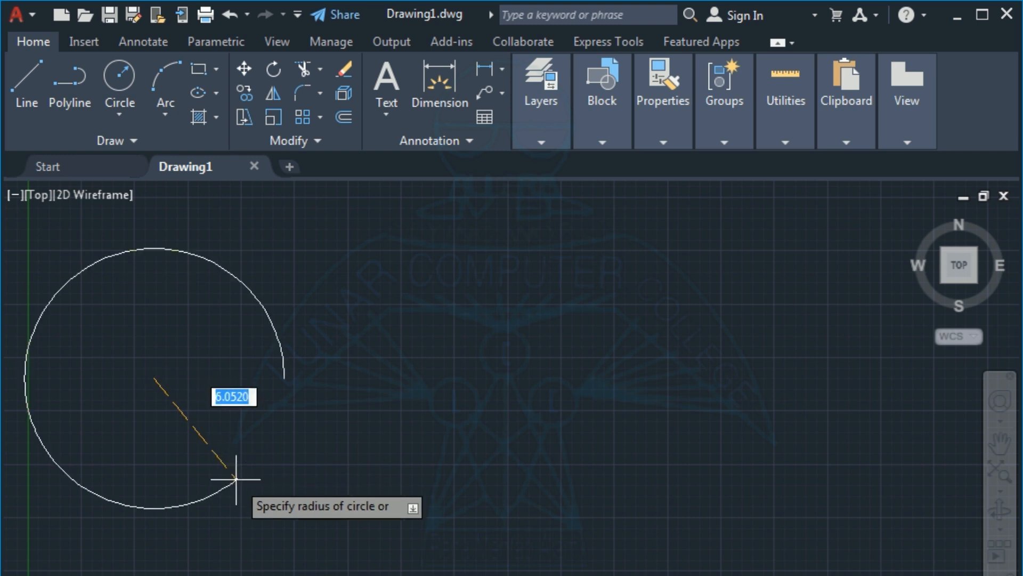
click(189, 415)
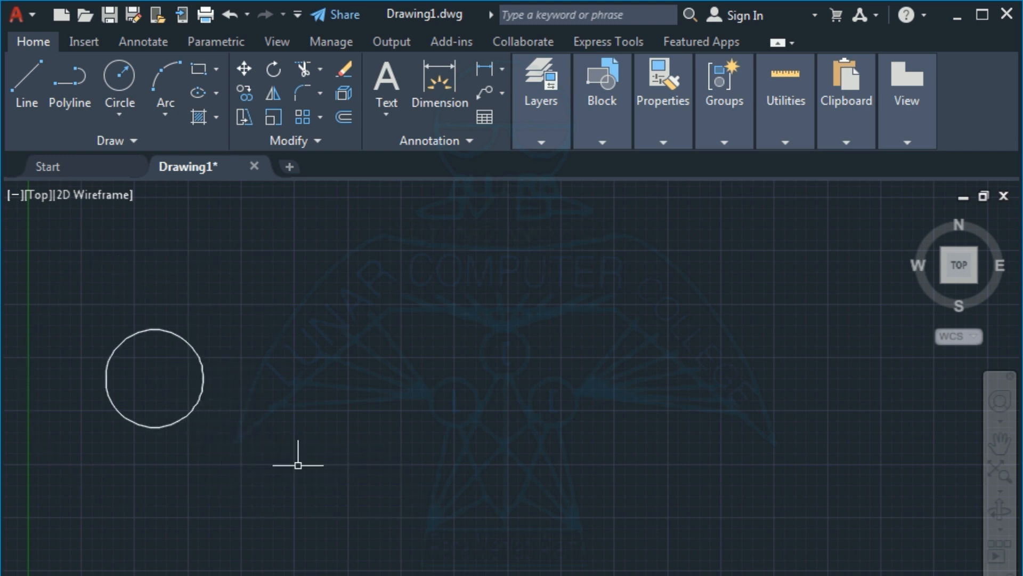
Draw a wide rectangle to the right of the circle, with its top edge slightly below the circle's center.
click(199, 69)
click(416, 393)
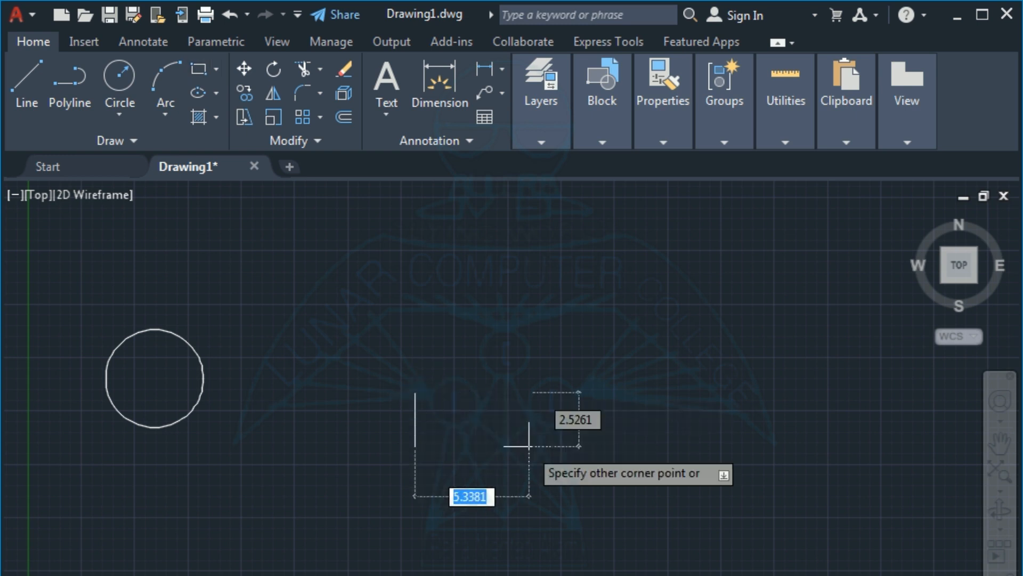
click(575, 476)
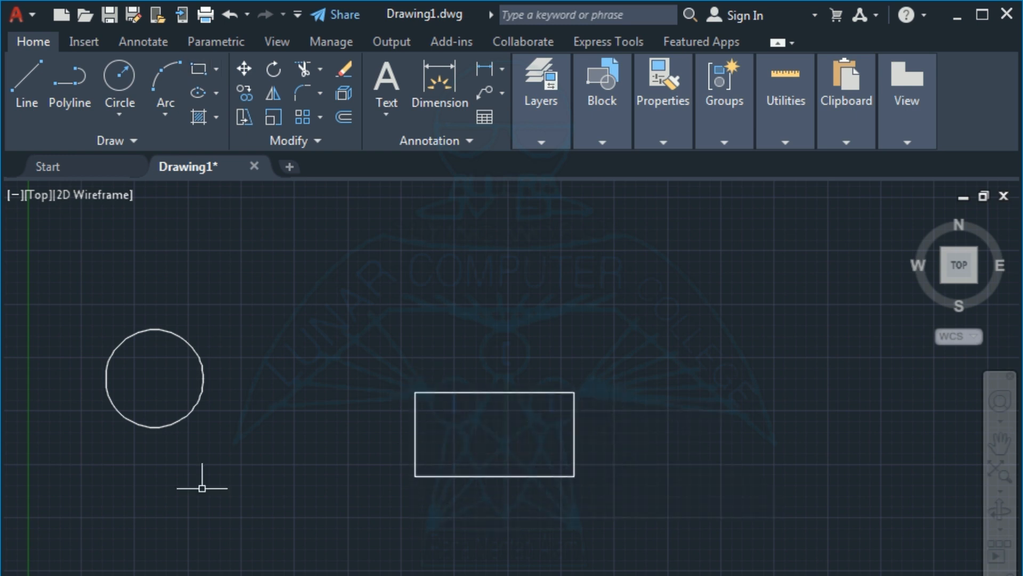
click(151, 426)
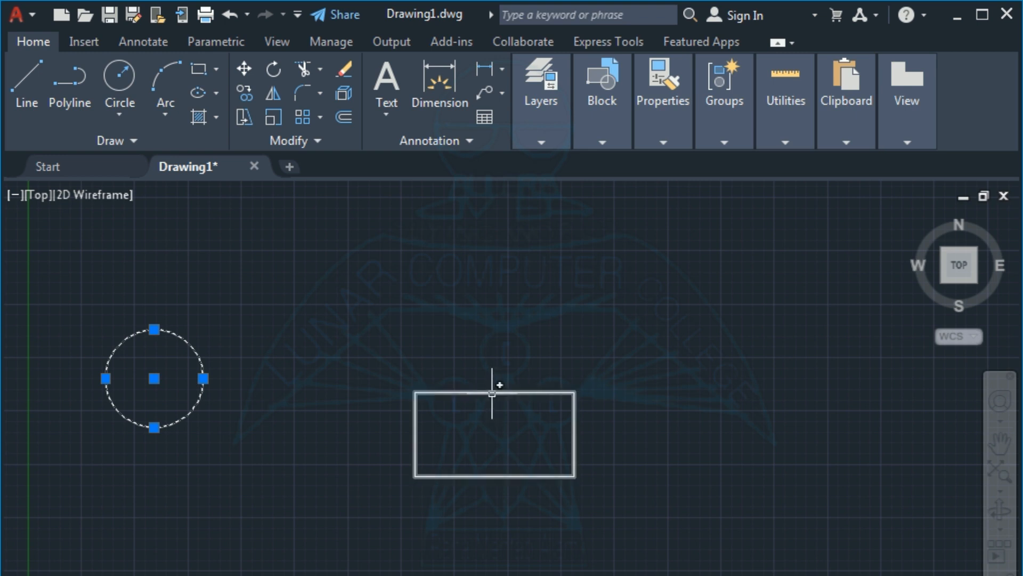
key(Escape)
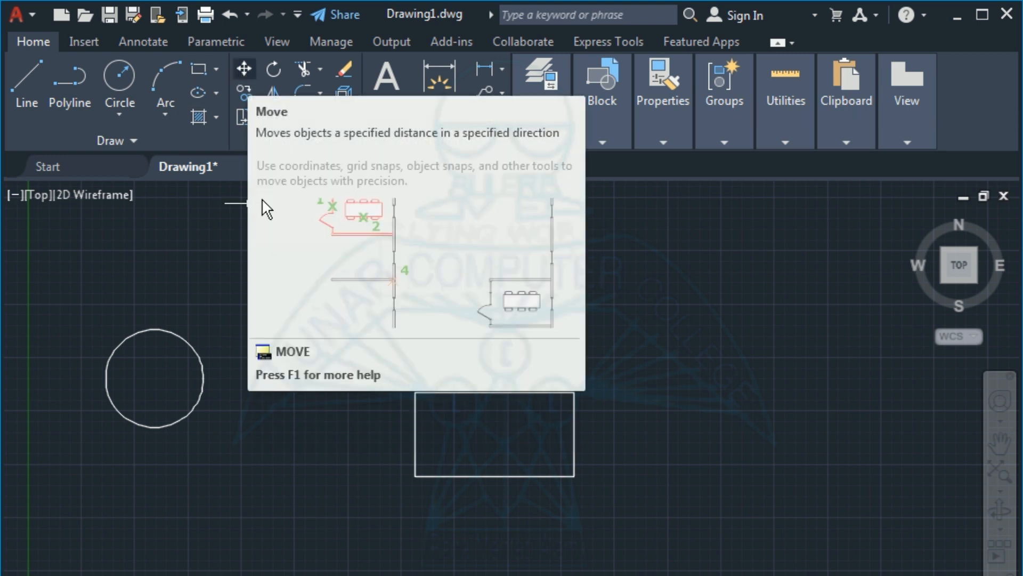
text(mo)
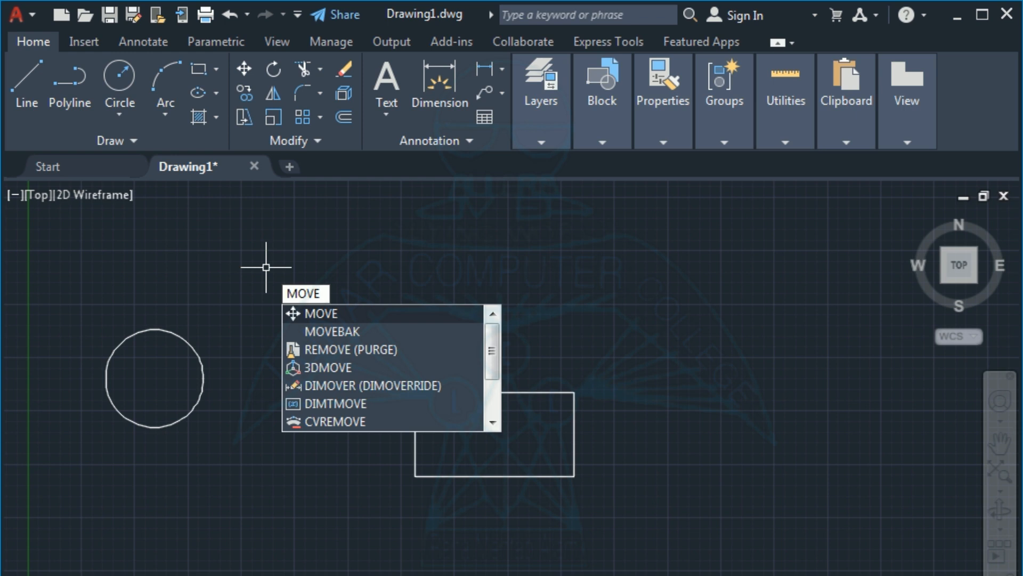
key(Return)
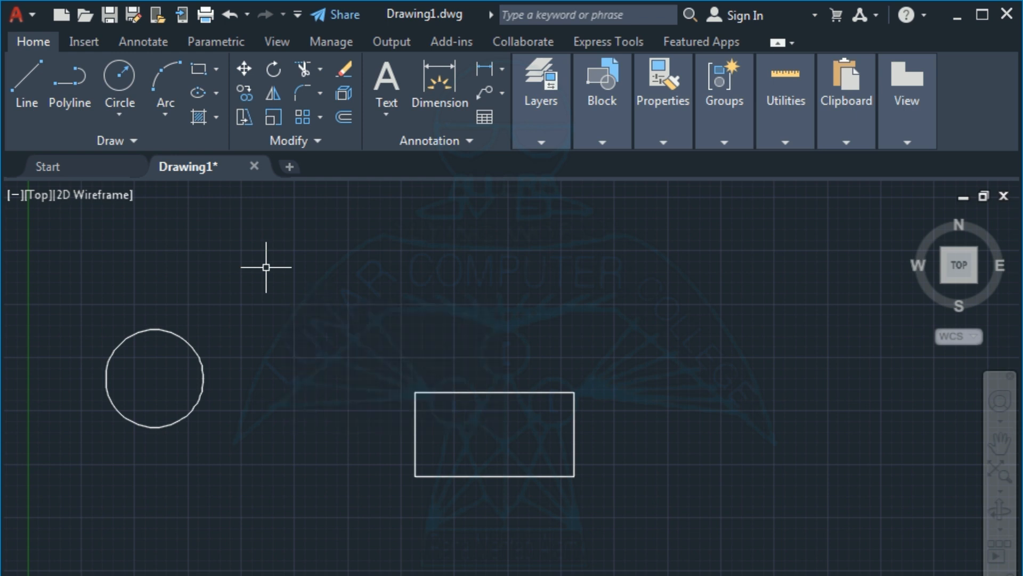
text(m)
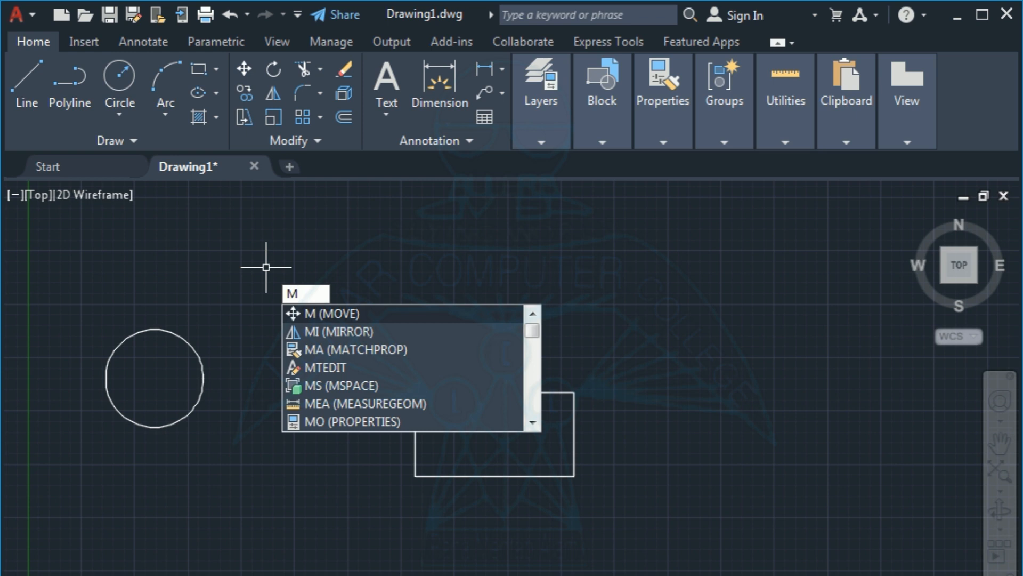
key(Return)
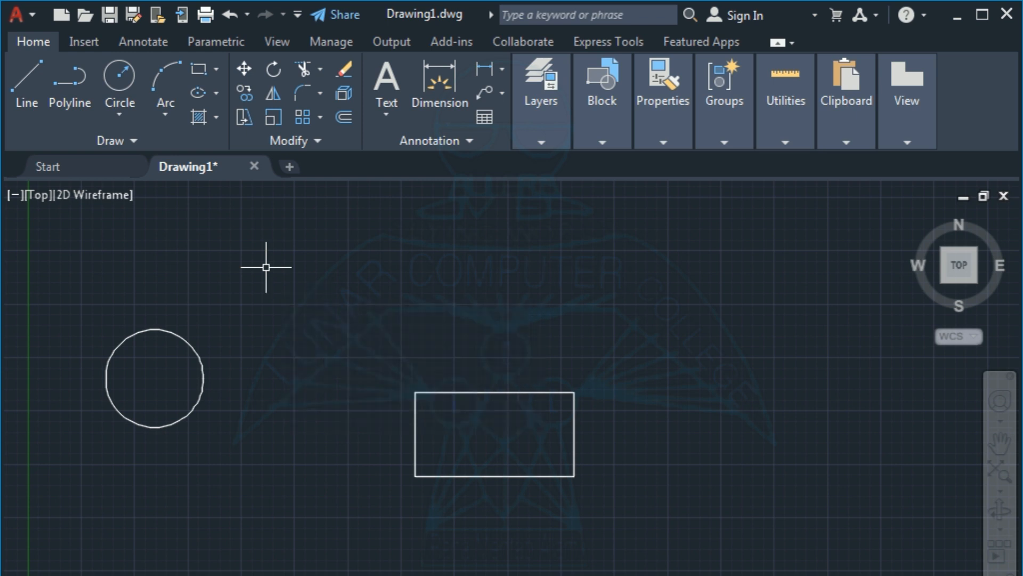
Move the circle by its center onto the rectangle's upper-left corner.
text(m)
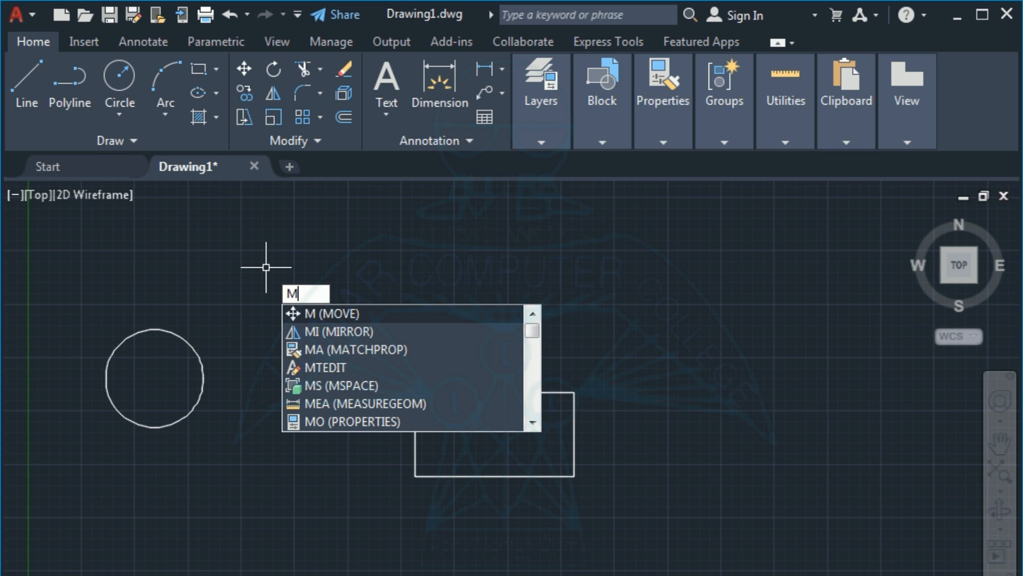
key(Return)
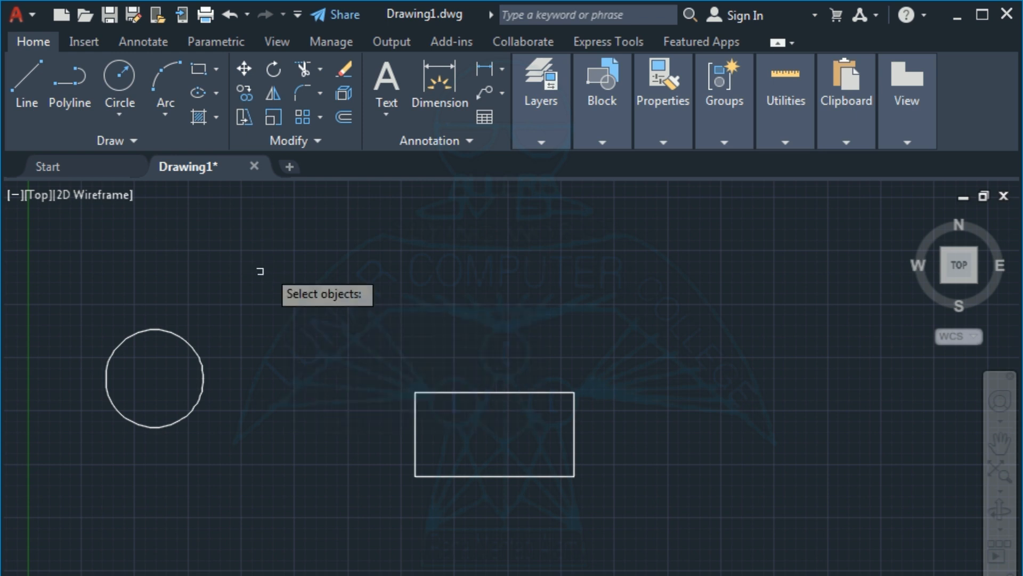
click(174, 333)
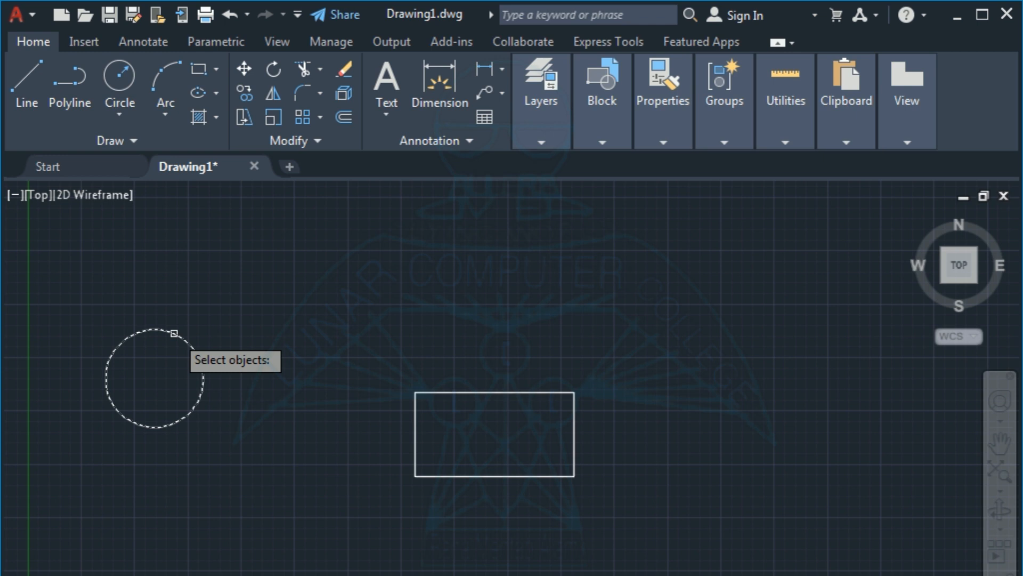
key(Return)
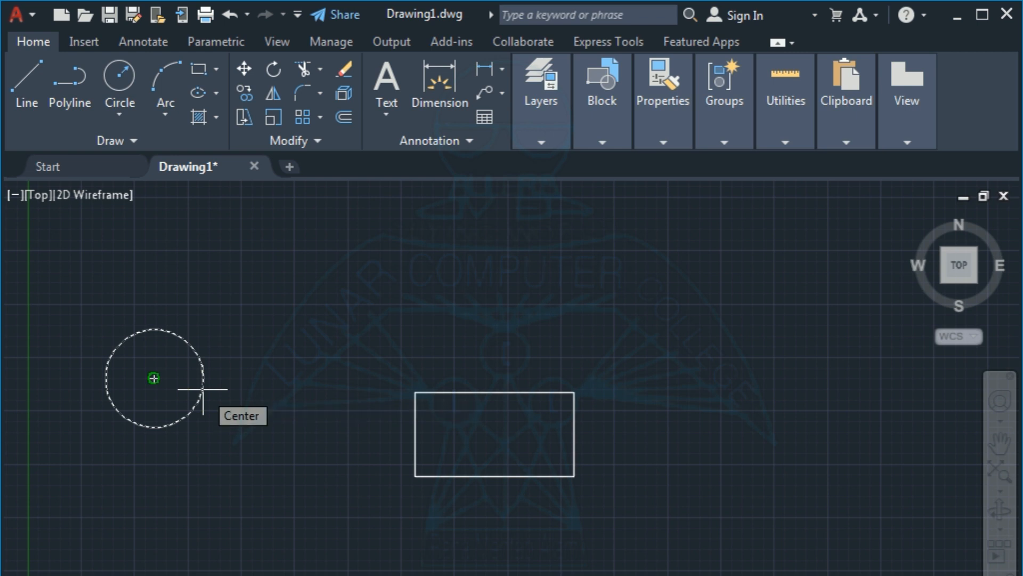
click(153, 378)
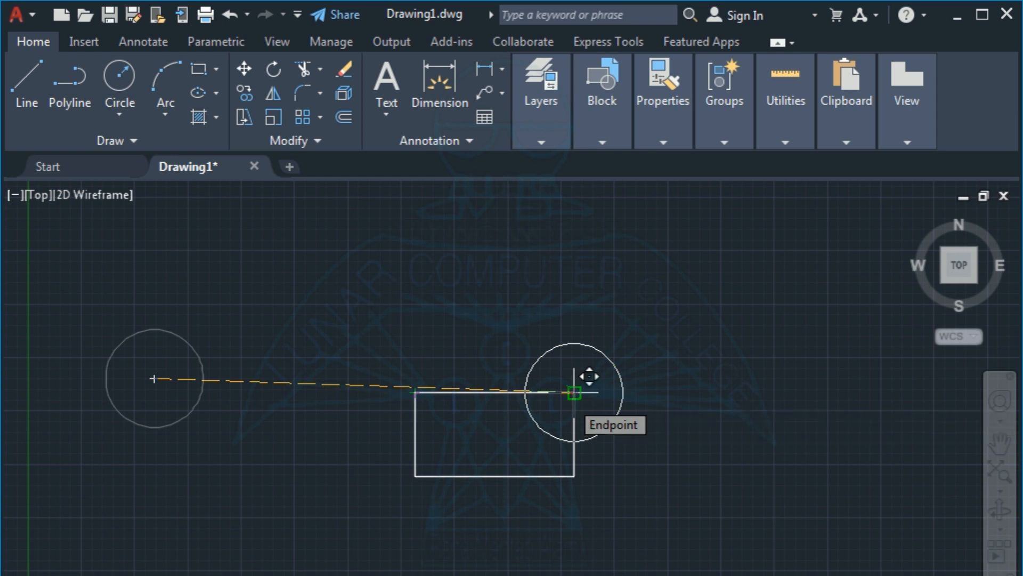
click(415, 393)
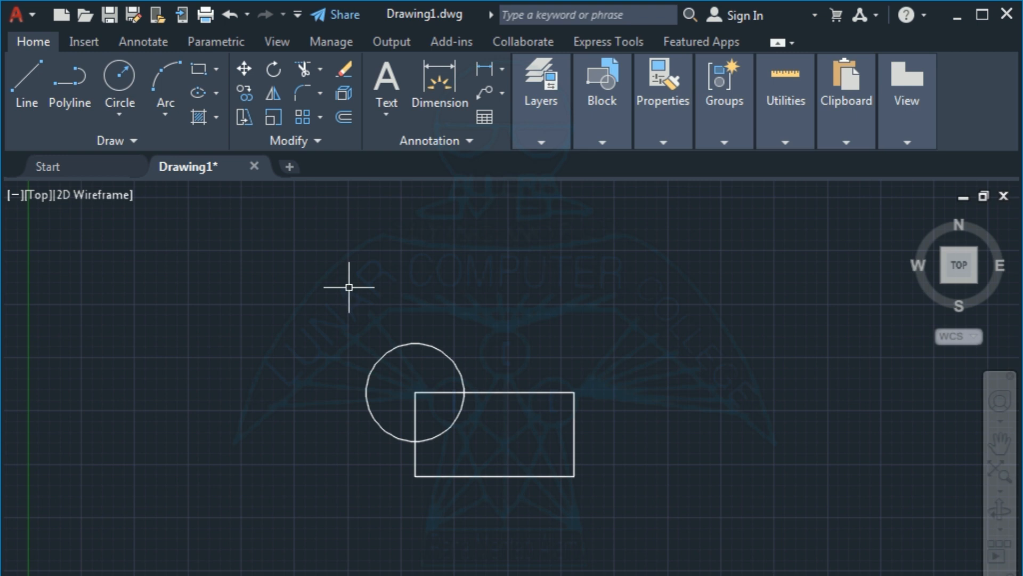
mouse_move(372, 363)
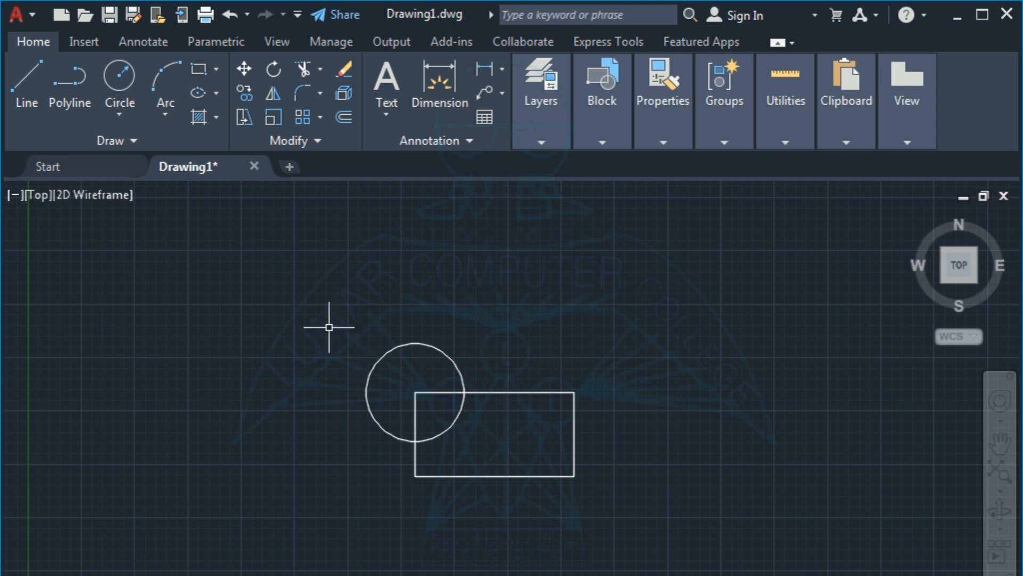
text(CP)
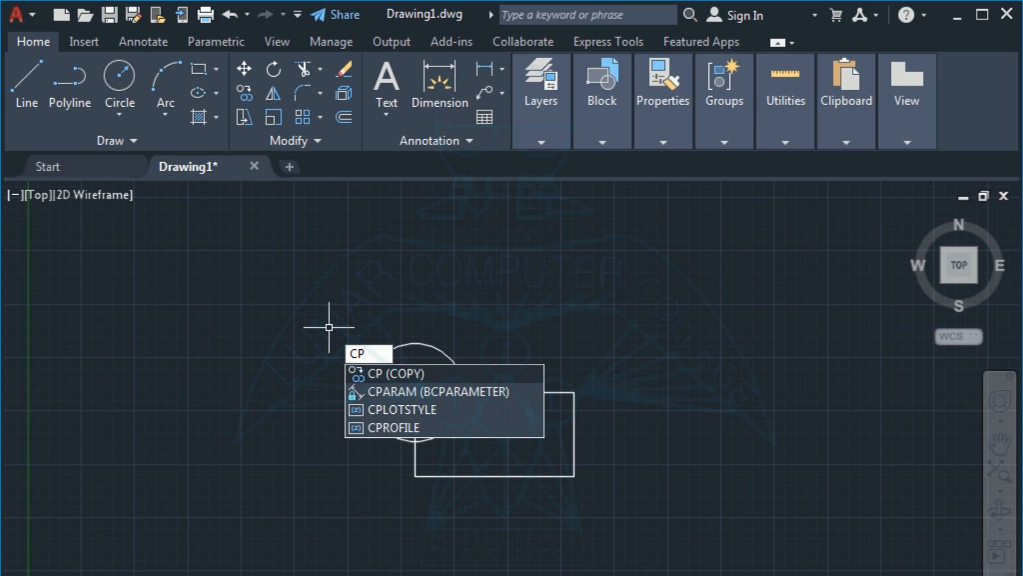
key(BackSpace)
key(BackSpace)
text(co)
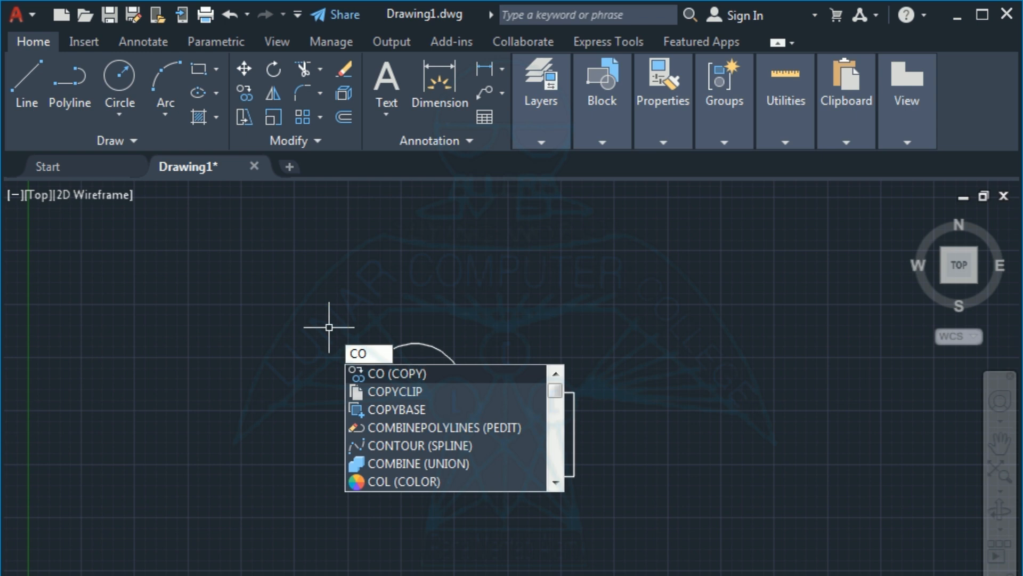
key(BackSpace)
key(BackSpace)
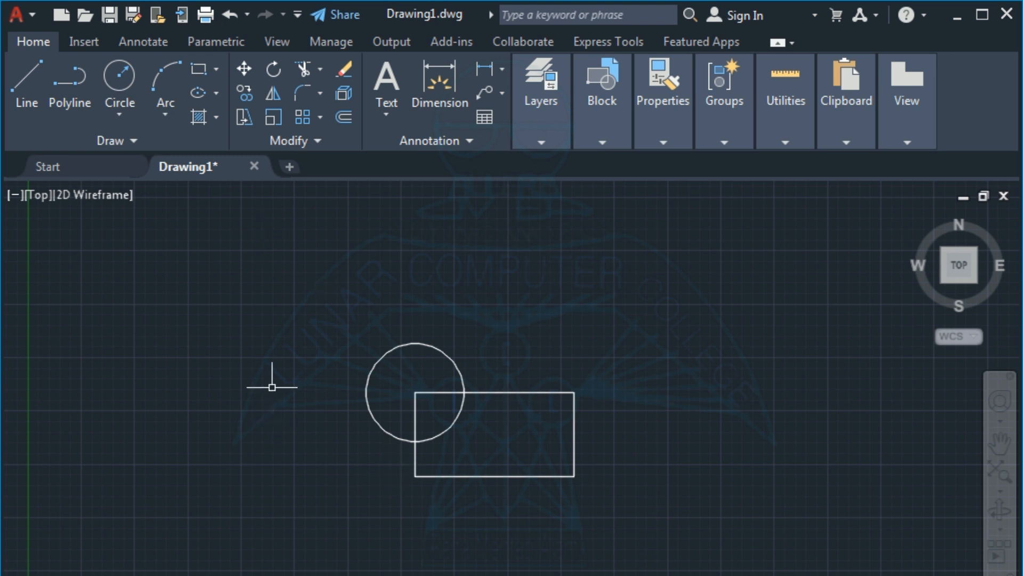
Copy the circle from its center to the rectangle's upper-right corner and to a point above the middle of the top edge.
click(246, 91)
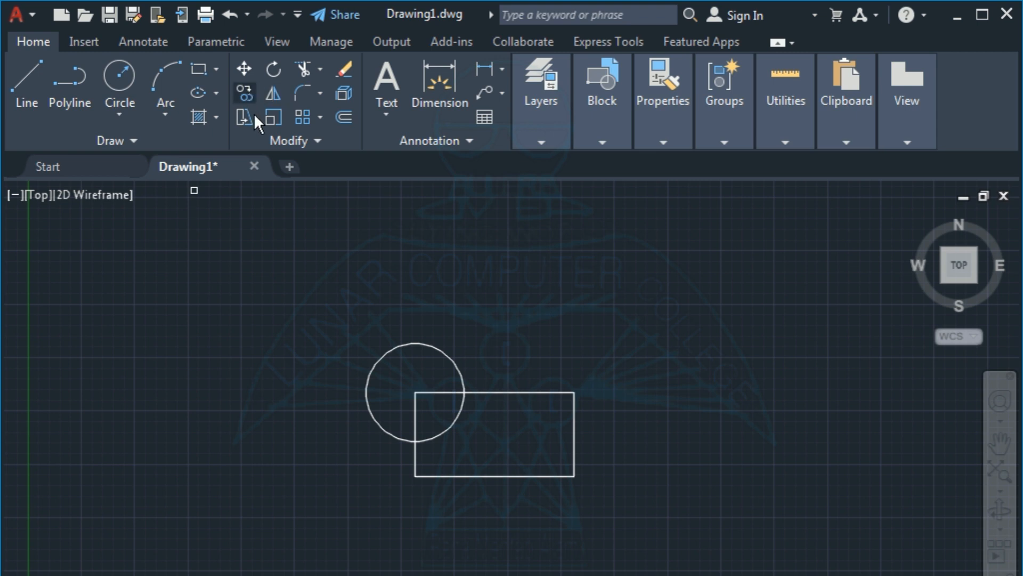
click(367, 379)
key(Return)
click(415, 392)
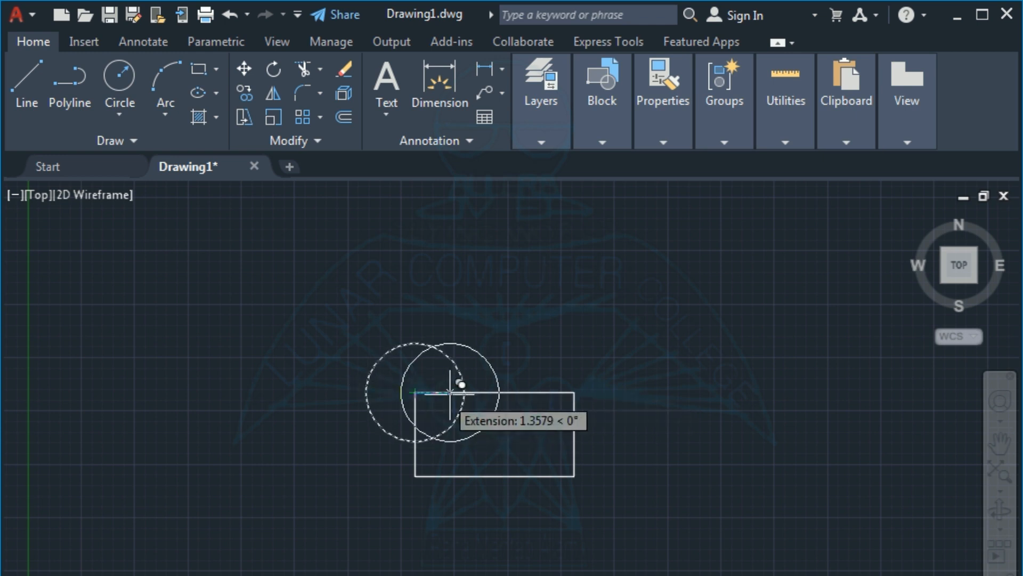
click(574, 392)
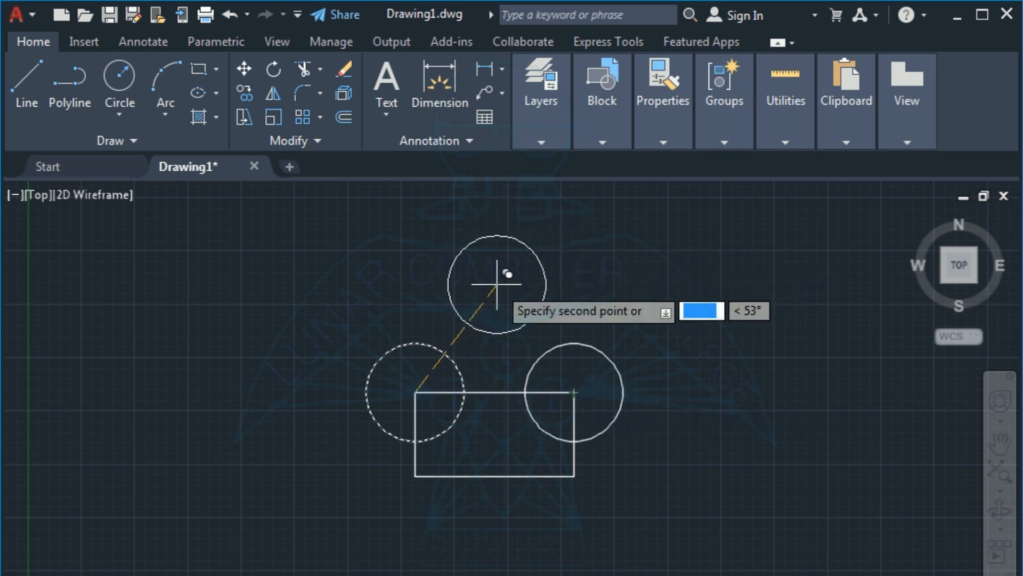
click(494, 314)
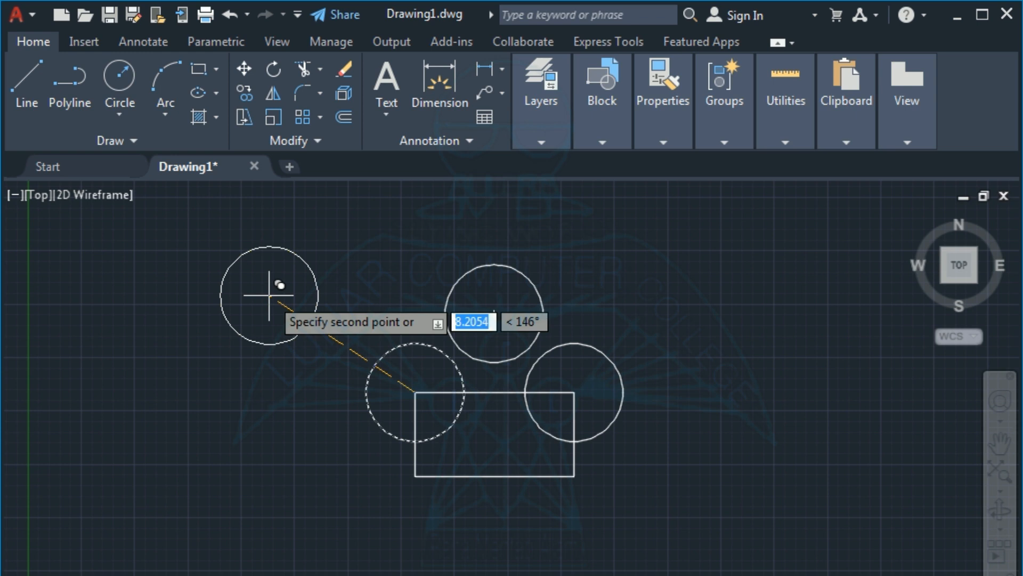
right_click(269, 295)
click(309, 315)
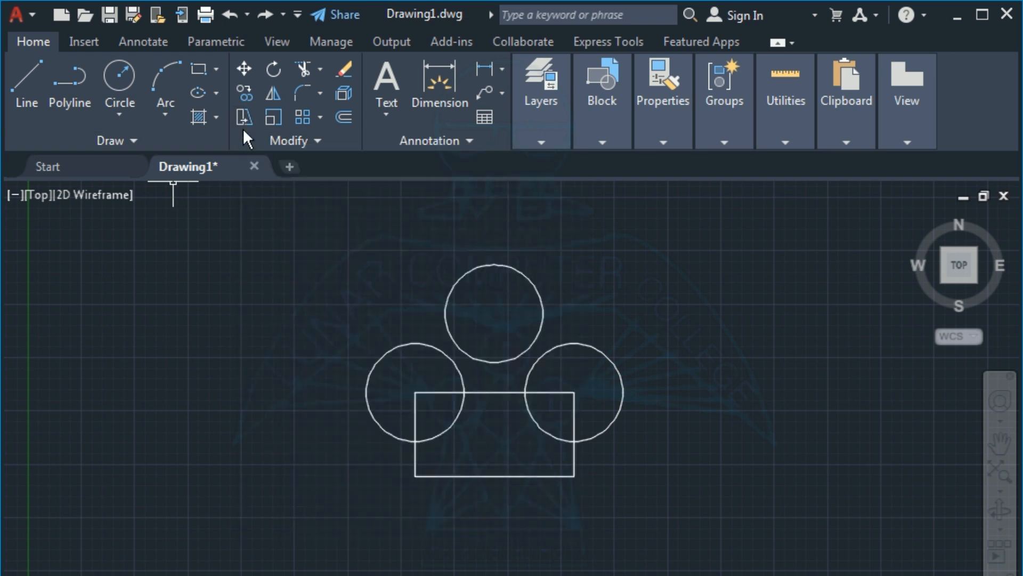
Stretch the rectangle's right side together with its circle about 6.37 units horizontally to the right.
click(245, 116)
mouse_move(601, 483)
mouse_down()
mouse_move(557, 434)
mouse_move(578, 366)
mouse_move(589, 362)
mouse_move(579, 373)
mouse_up()
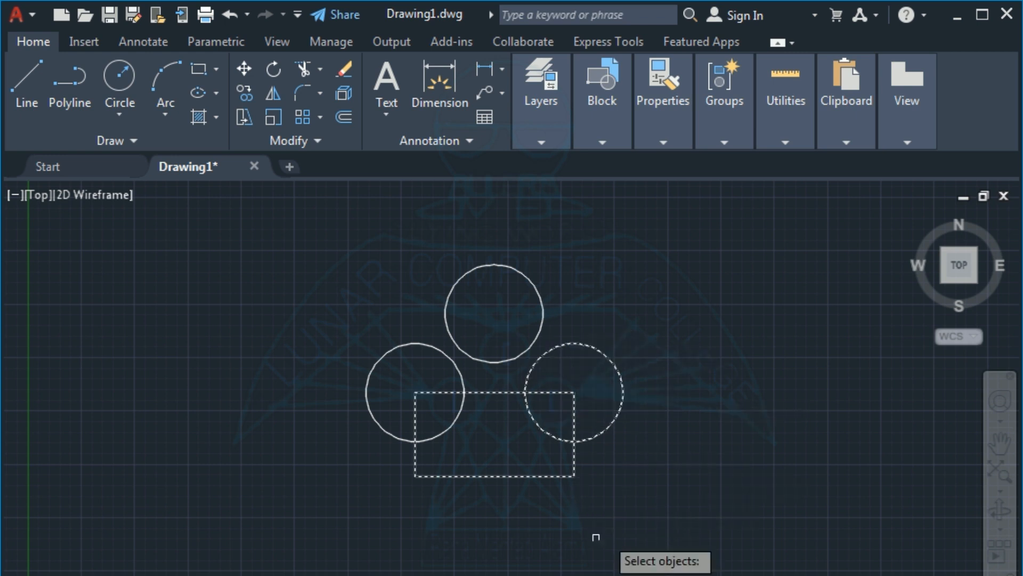
key(Return)
click(574, 476)
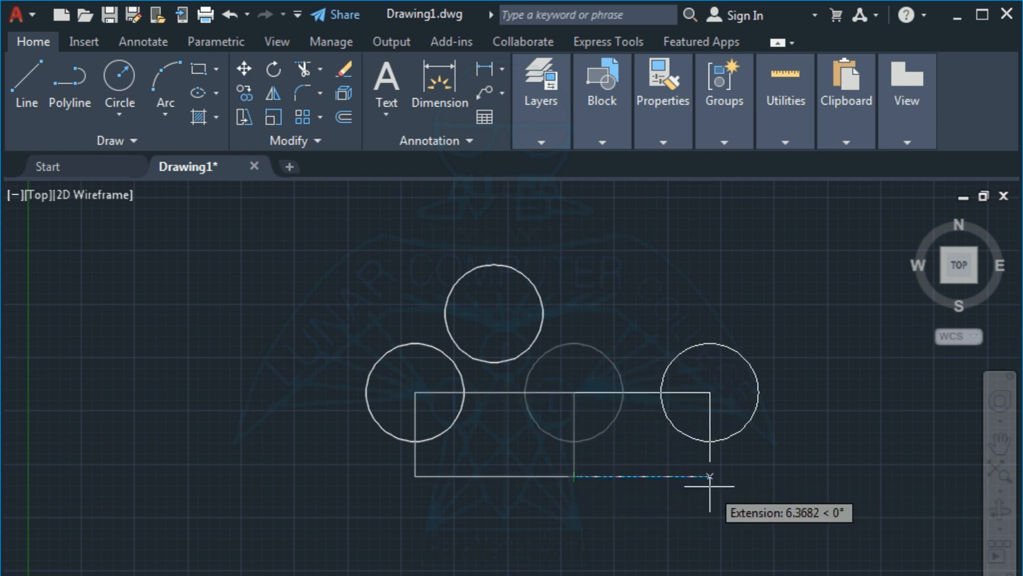
click(710, 485)
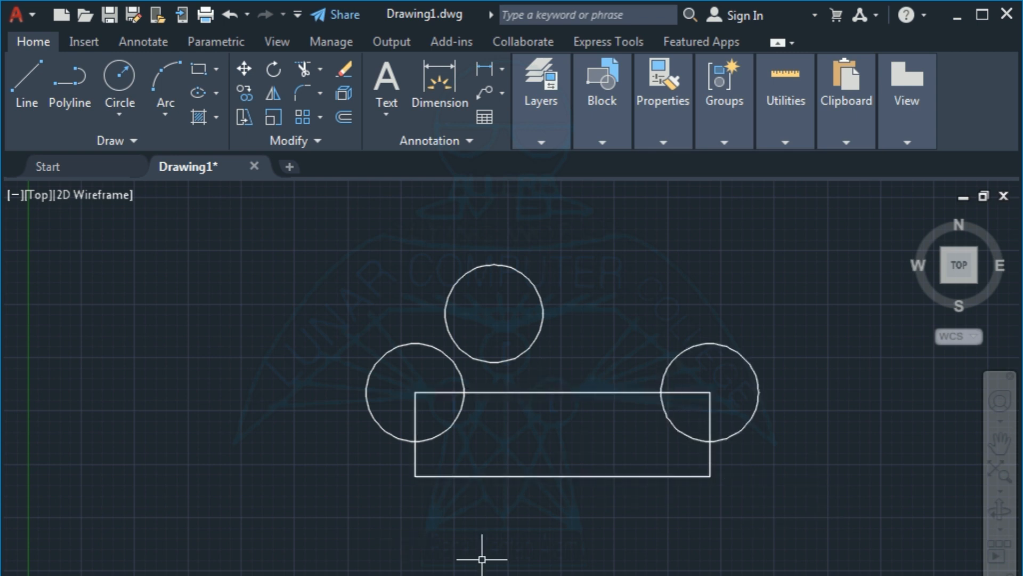
Stretch only the rectangle's upper-right corner horizontally to the right, past the right circle, leaving the circle out of the selection.
key(Return)
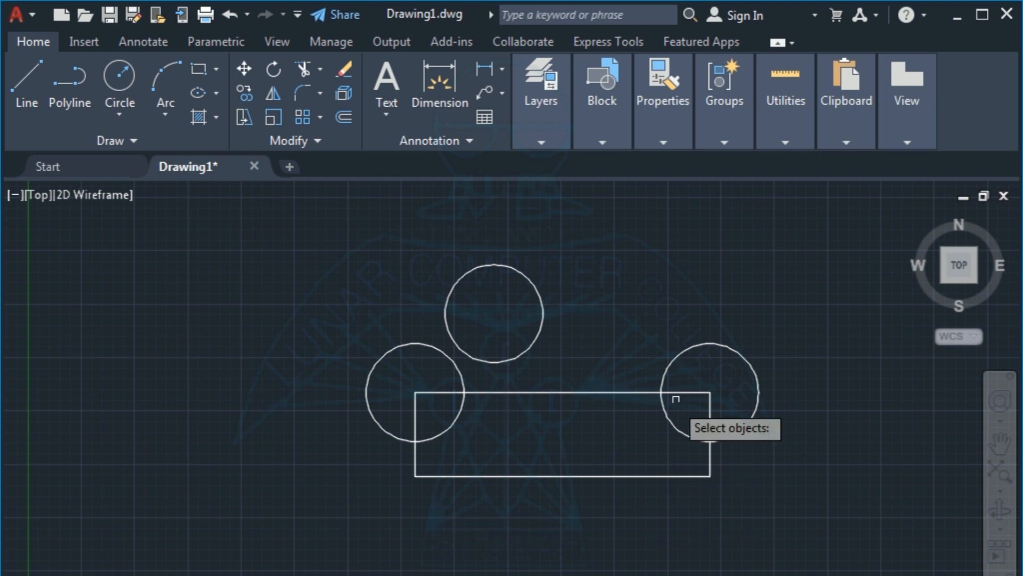
mouse_move(729, 405)
mouse_down()
mouse_move(705, 406)
mouse_move(692, 394)
mouse_move(691, 375)
mouse_move(715, 354)
mouse_move(709, 369)
mouse_up()
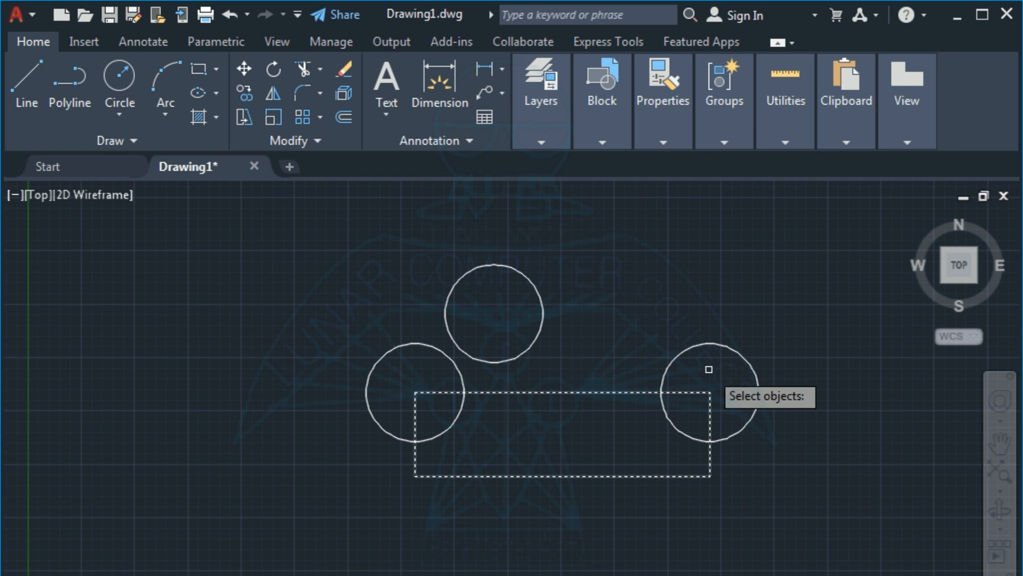
key(Return)
click(710, 393)
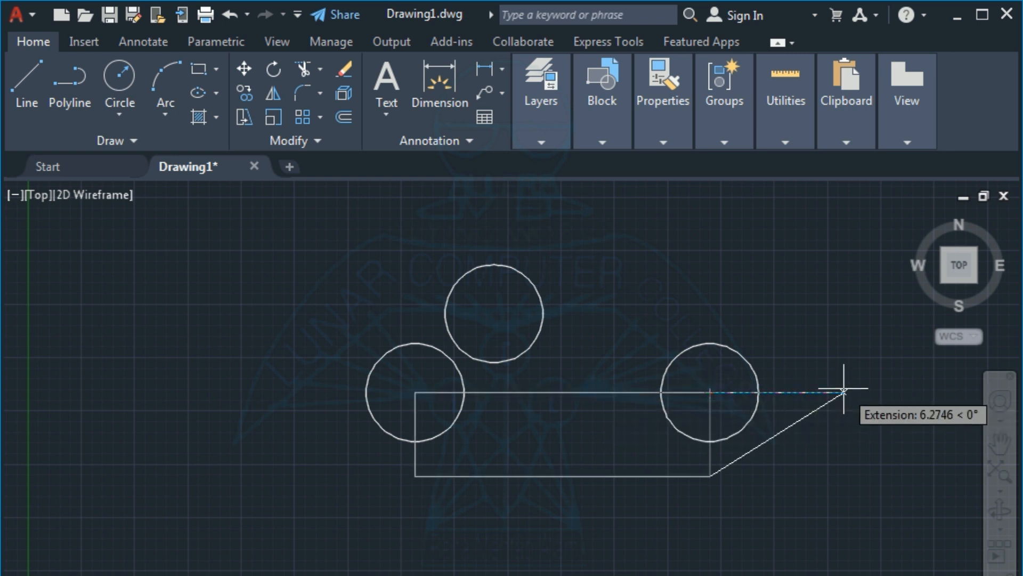
click(877, 392)
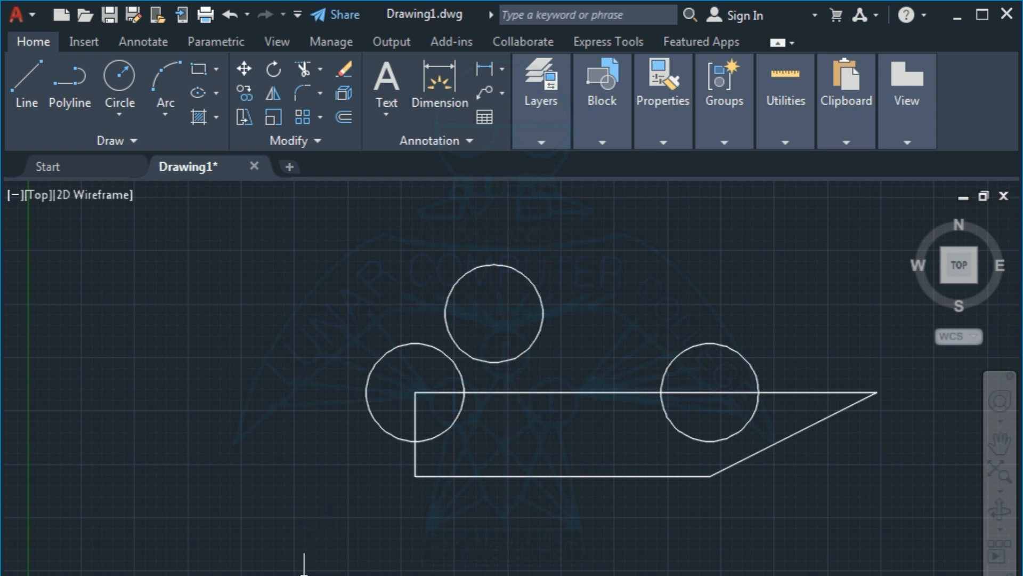
Stretch the shape's left side together with its circle horizontally to the right, from the upper-left corner to below the upper circle.
text(str)
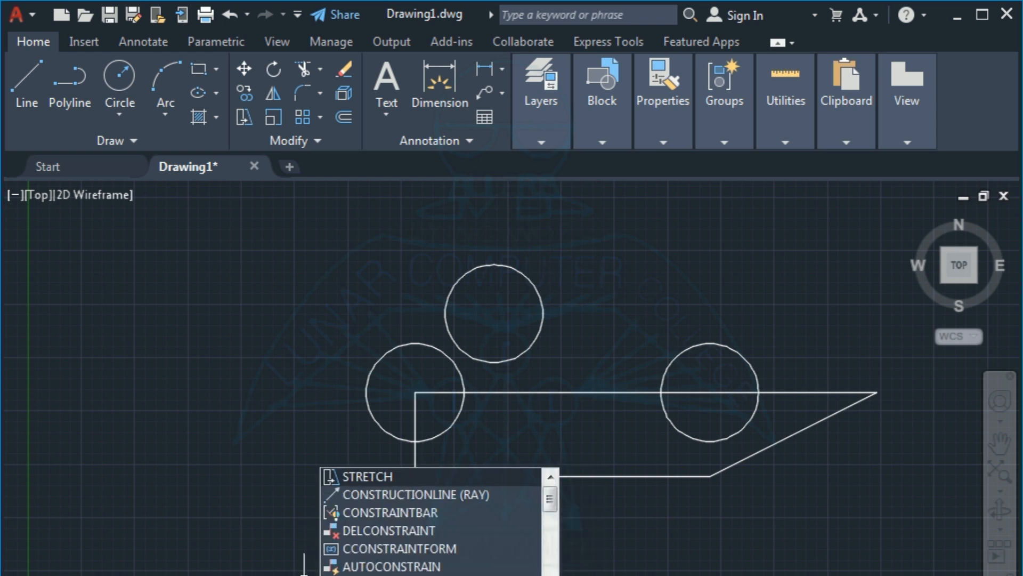
click(372, 474)
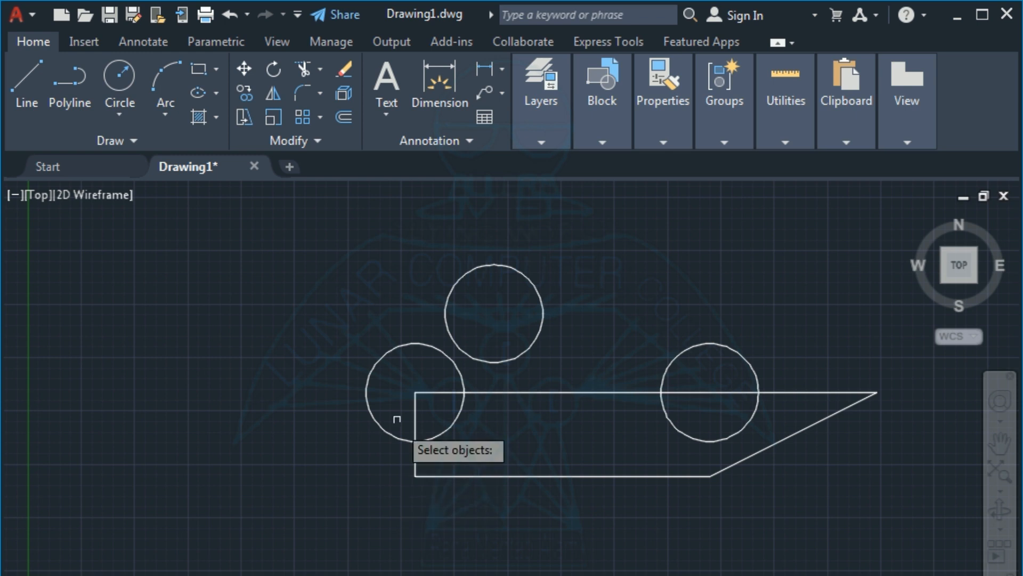
mouse_move(398, 486)
mouse_down()
mouse_move(424, 394)
mouse_move(419, 355)
mouse_move(417, 368)
mouse_up()
key(Return)
click(414, 392)
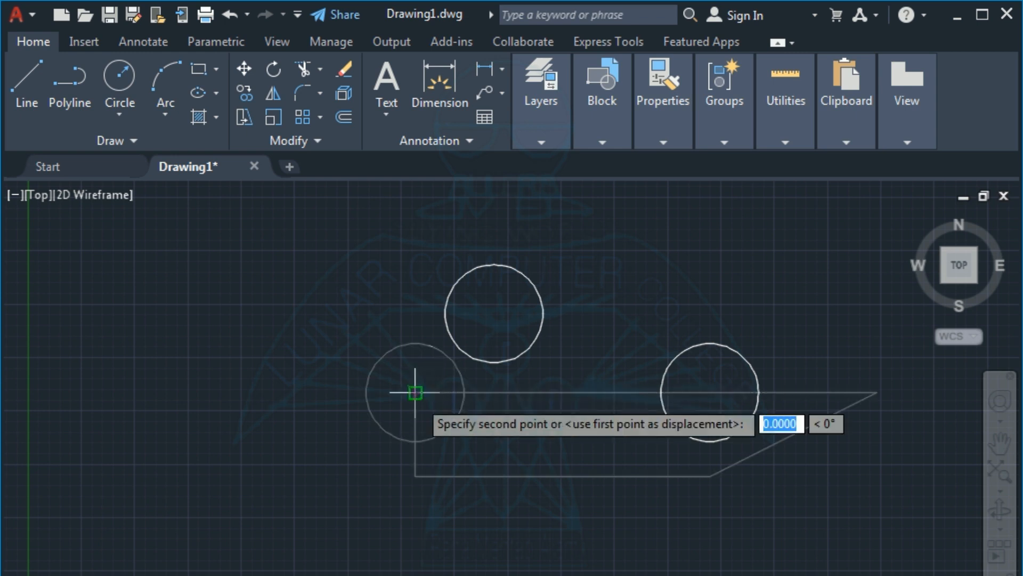
click(520, 393)
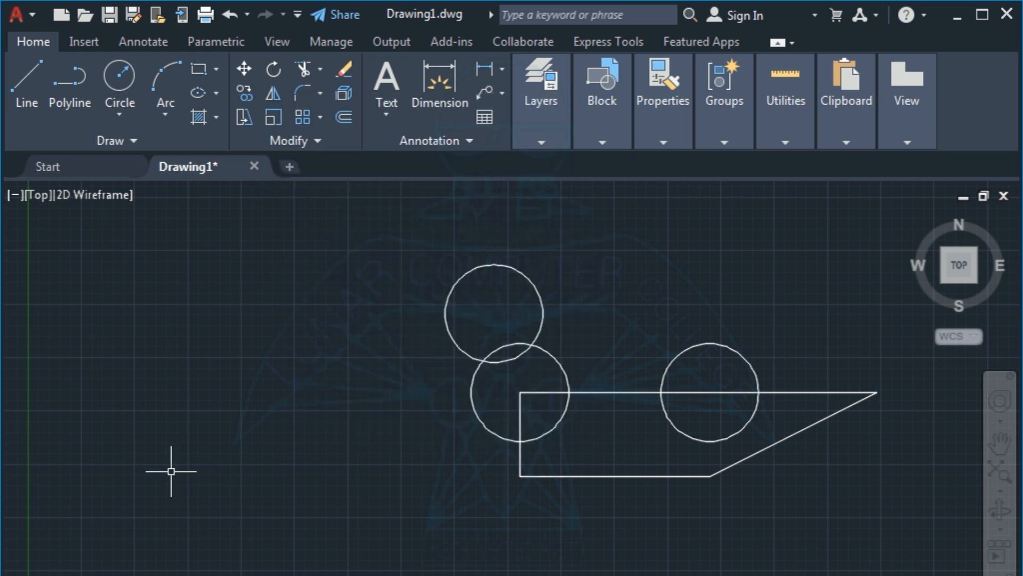
Rotate the whole shape with its three circles 180 degrees about the bottom corner where the slanted edge begins.
scroll(354, 439, down, 2)
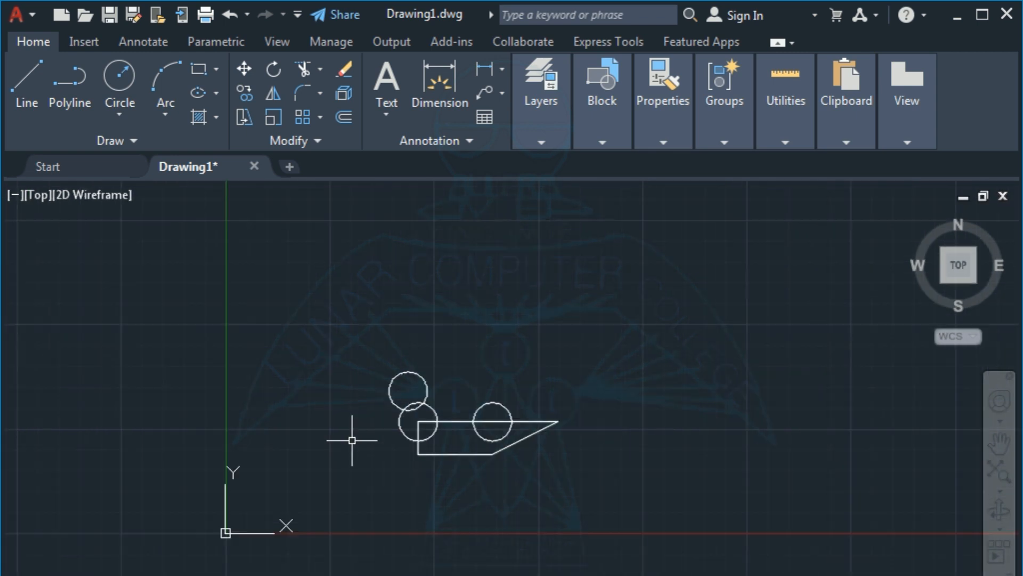
scroll(411, 512, up, 1)
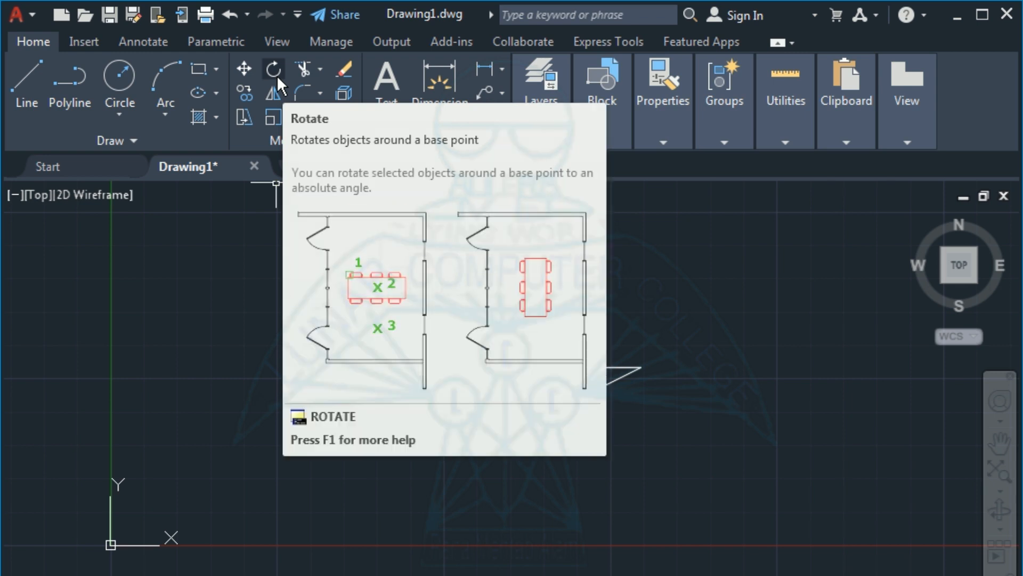
click(276, 76)
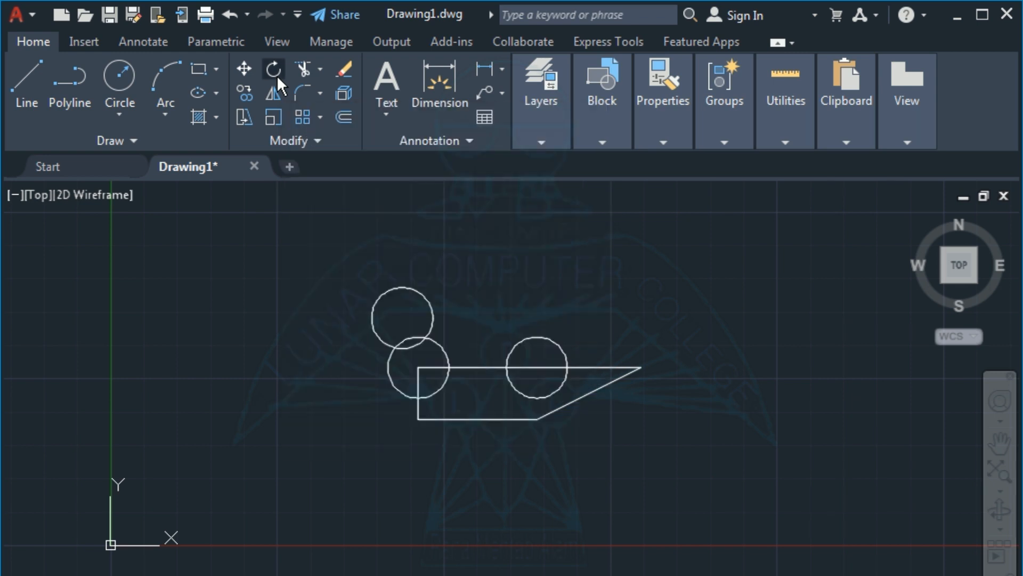
click(312, 245)
click(685, 474)
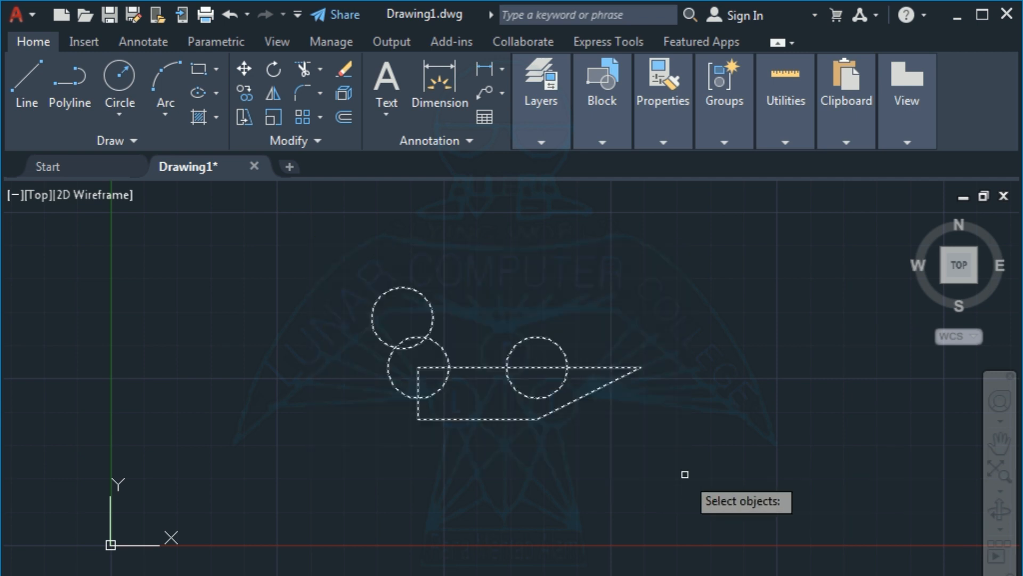
key(Return)
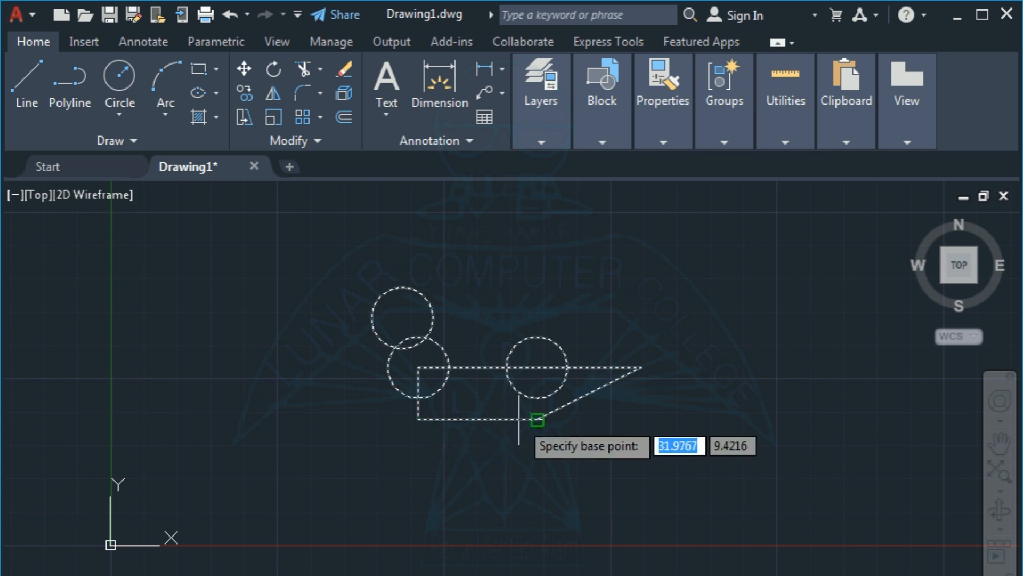
click(537, 435)
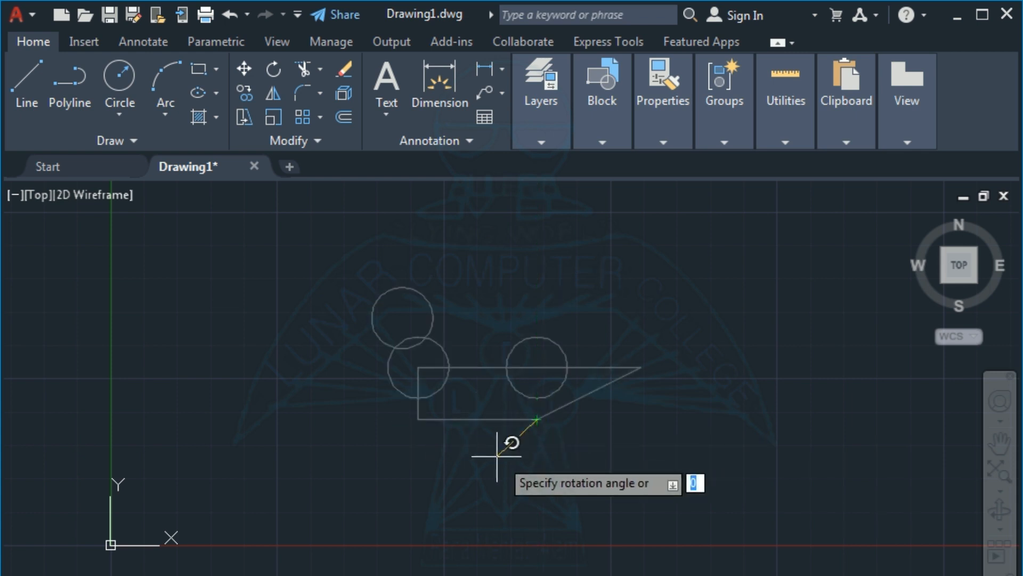
click(471, 420)
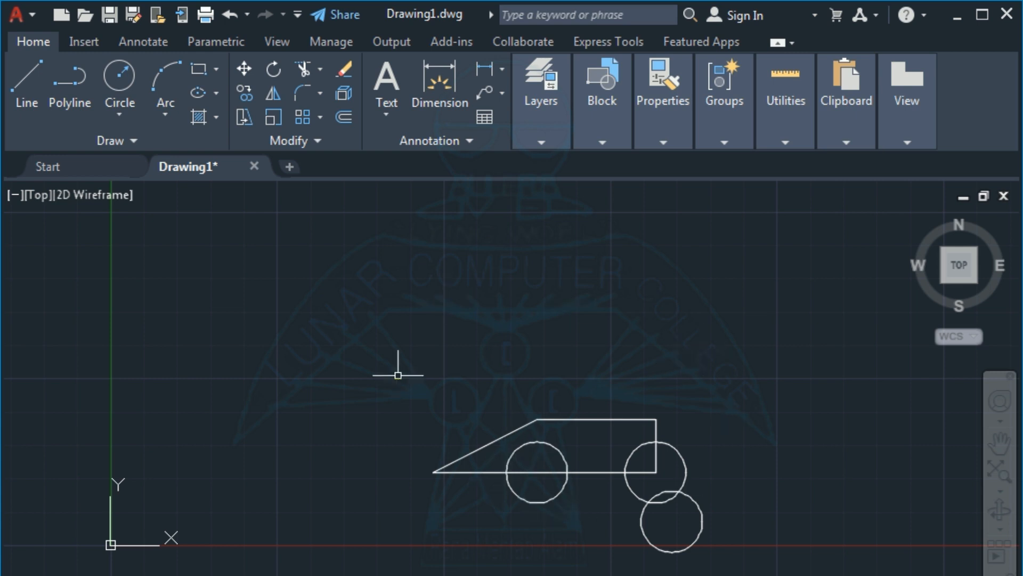
Rotate the shape and all its circles 90 degrees counterclockwise about the pointed corner so it stands upright.
text(ro)
key(Return)
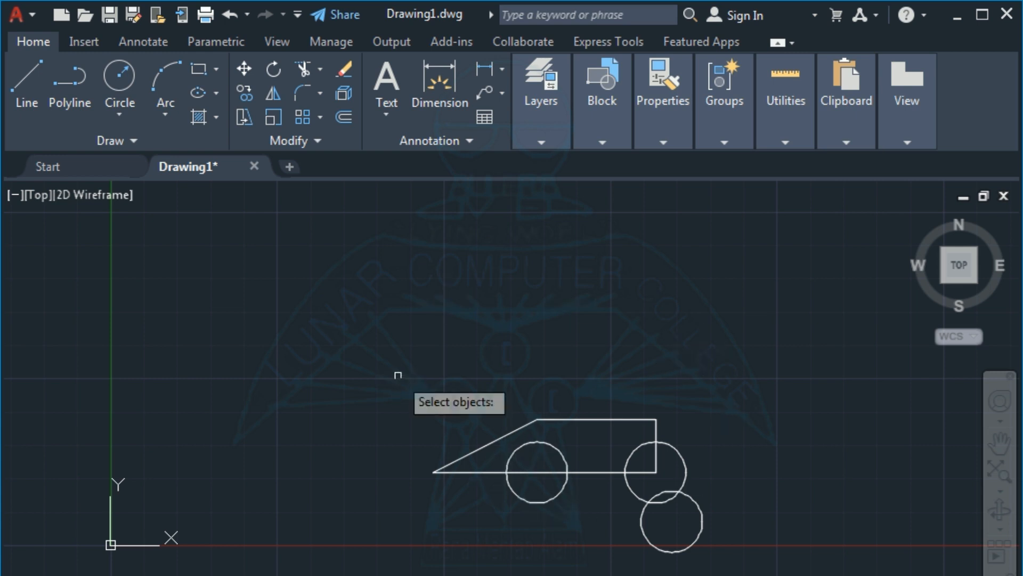
click(397, 347)
click(742, 573)
key(Return)
click(433, 472)
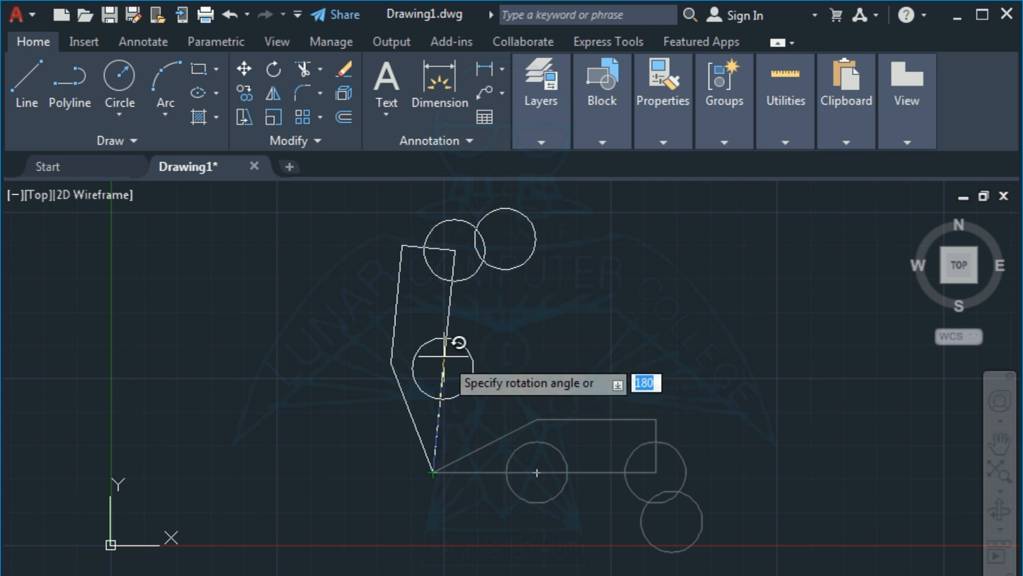
click(442, 356)
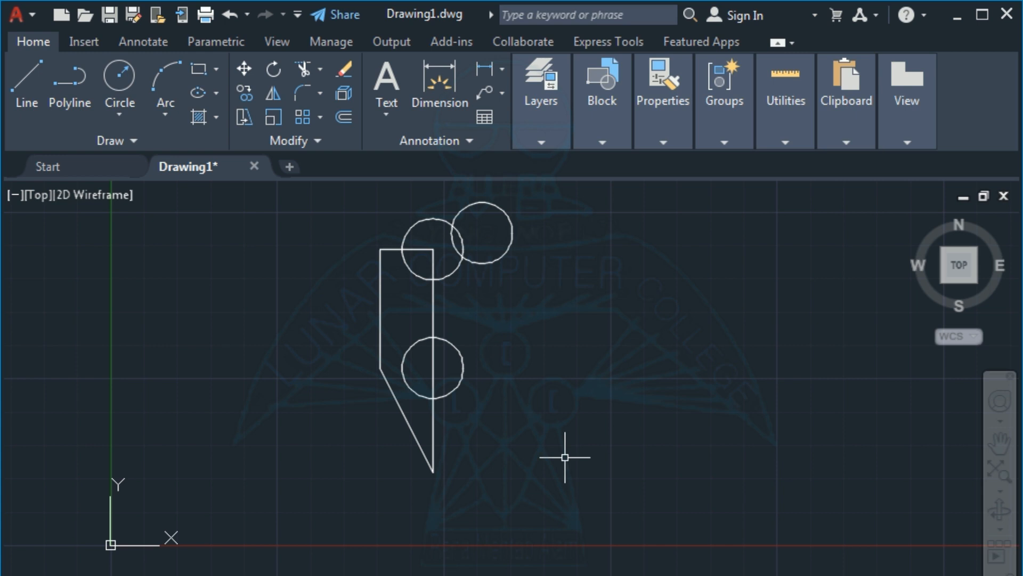
Rotate the upright shape and its circles by 25 degrees about the pointed bottom corner.
scroll(565, 458, down, 2)
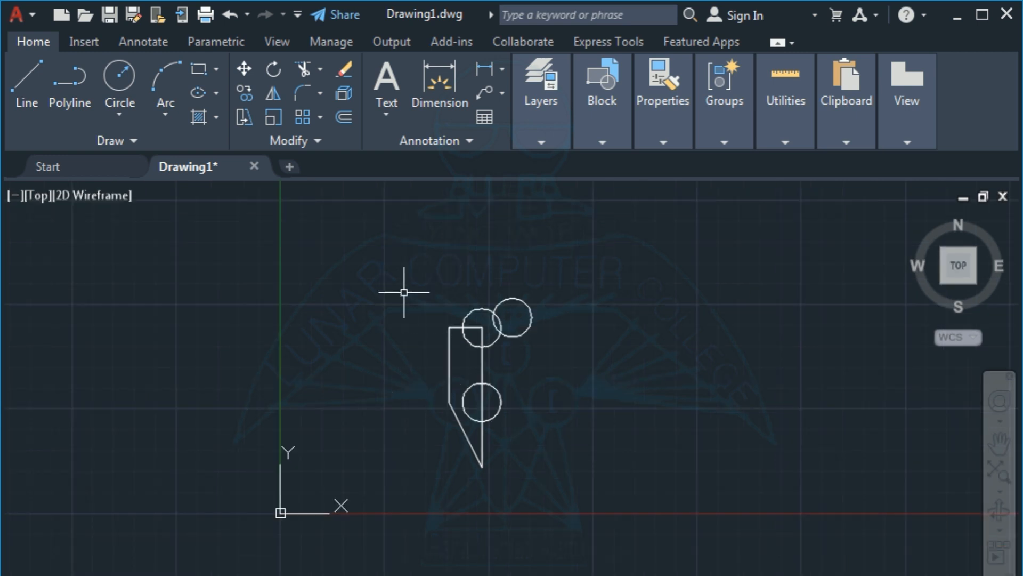
text(co)
key(Return)
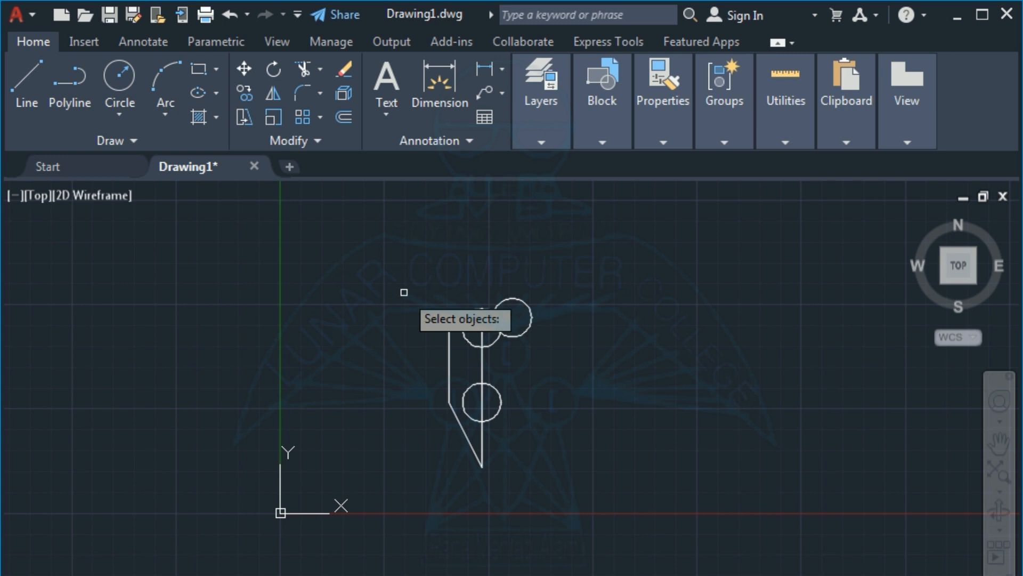
click(401, 253)
click(580, 505)
key(Return)
click(482, 467)
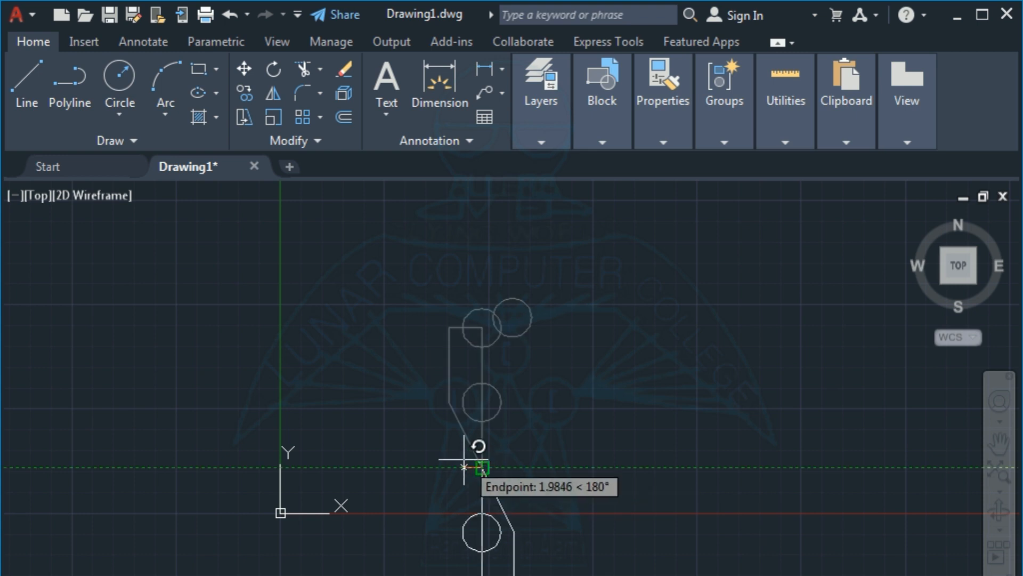
click(482, 468)
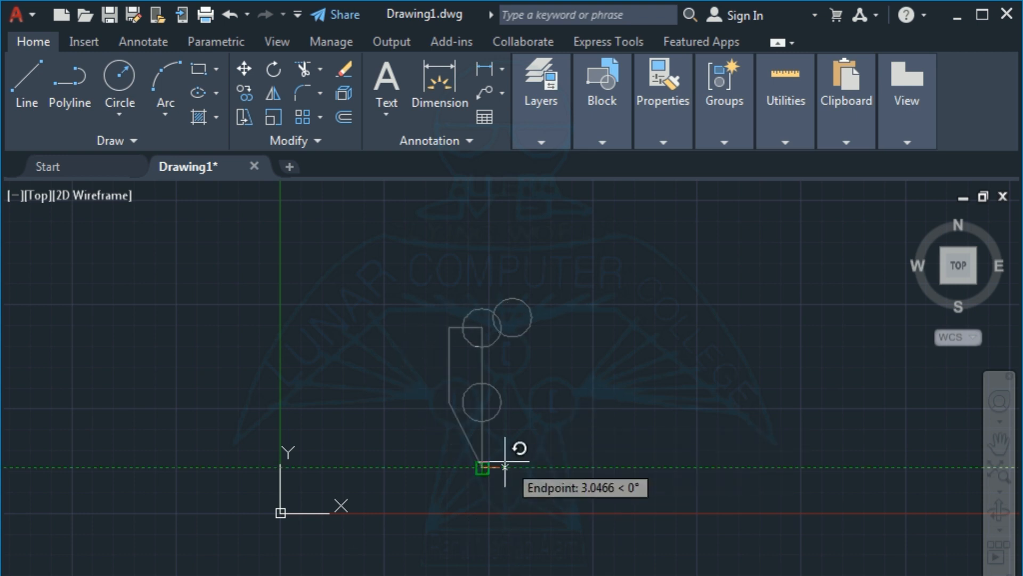
text(25)
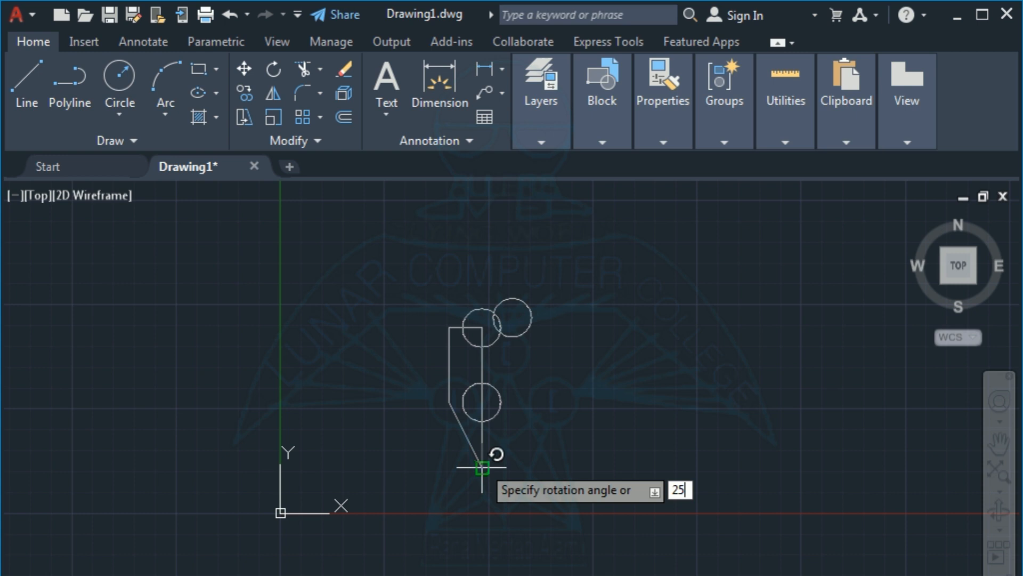
key(Return)
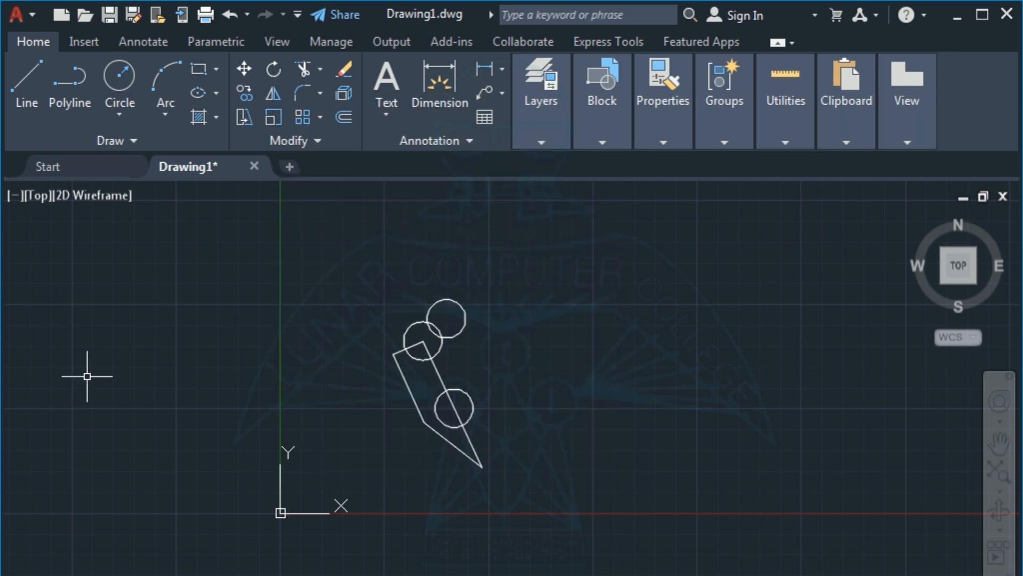
Mirror the shape and its circles across the shape's left straight edge, keeping the source objects.
mouse_move(421, 424)
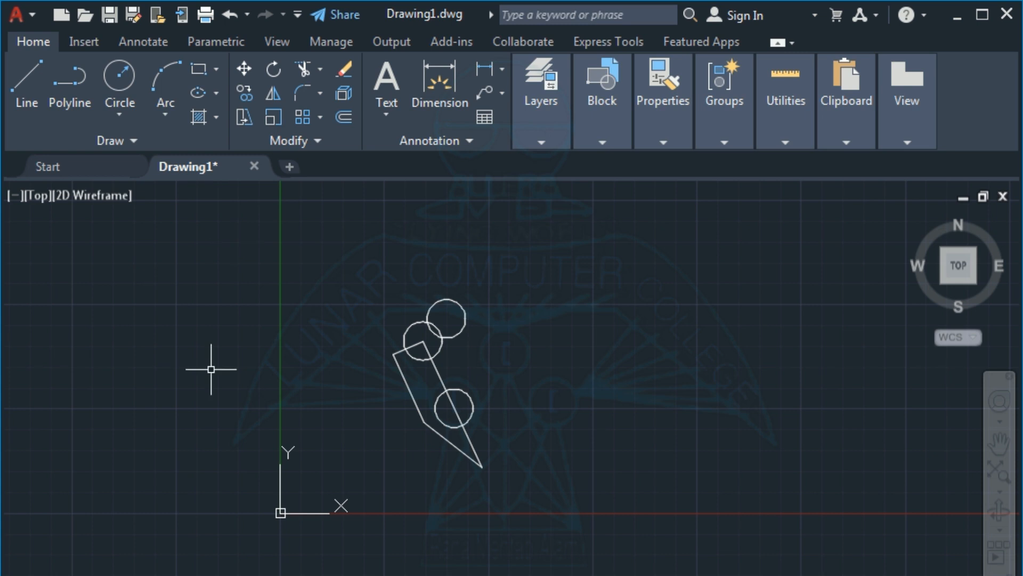
text(mi)
key(Return)
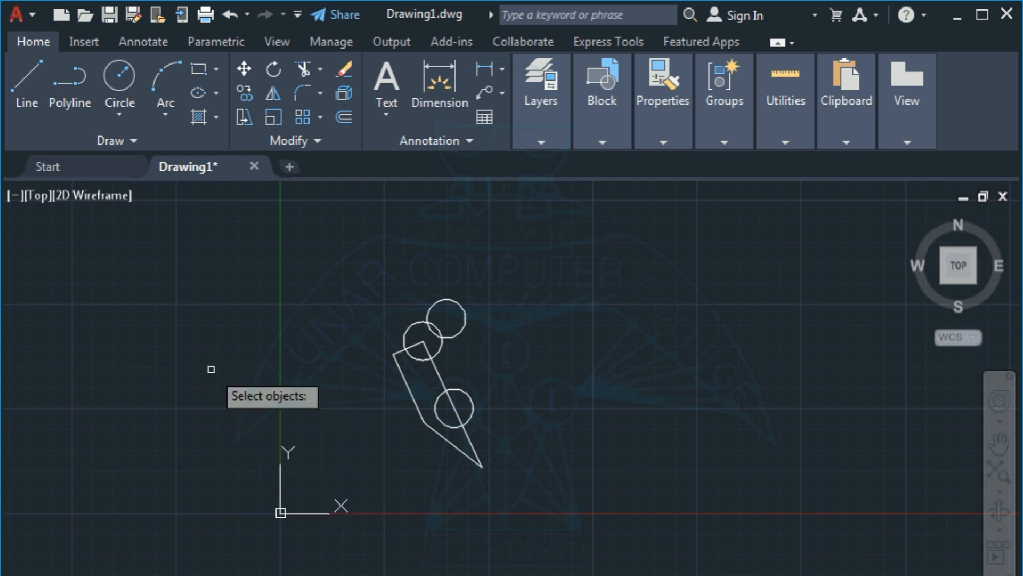
click(324, 260)
click(574, 516)
key(Return)
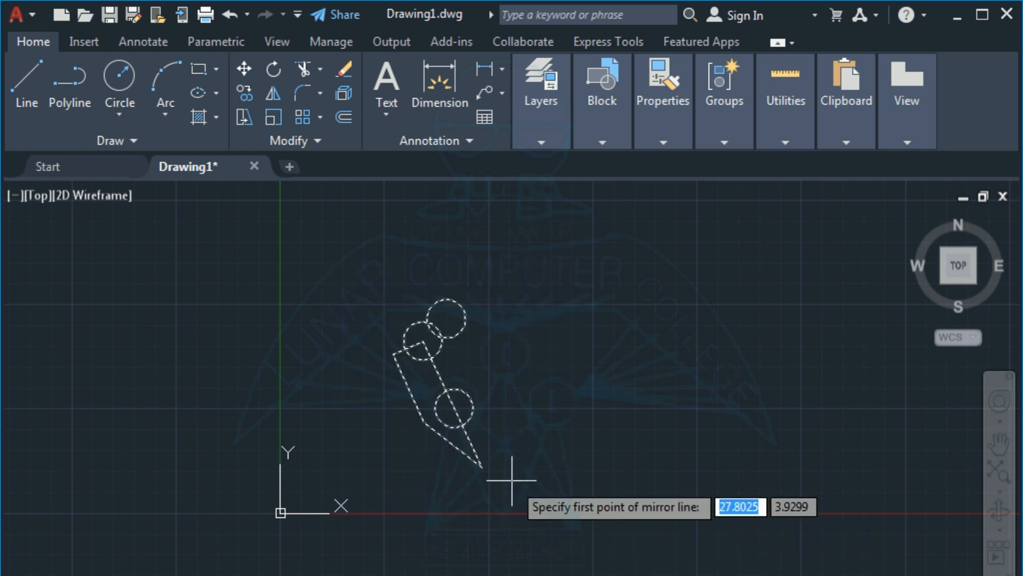
click(422, 341)
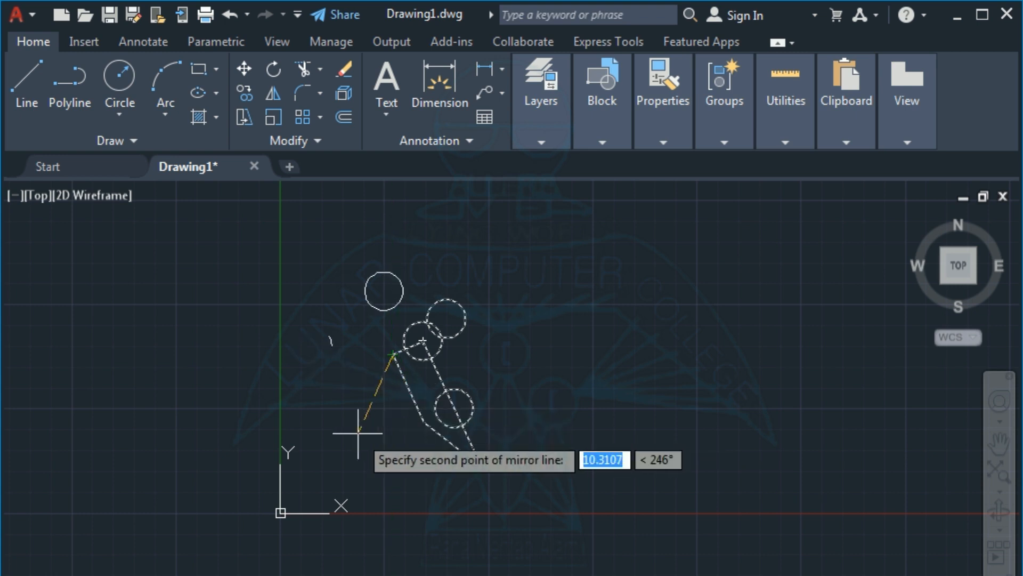
click(405, 397)
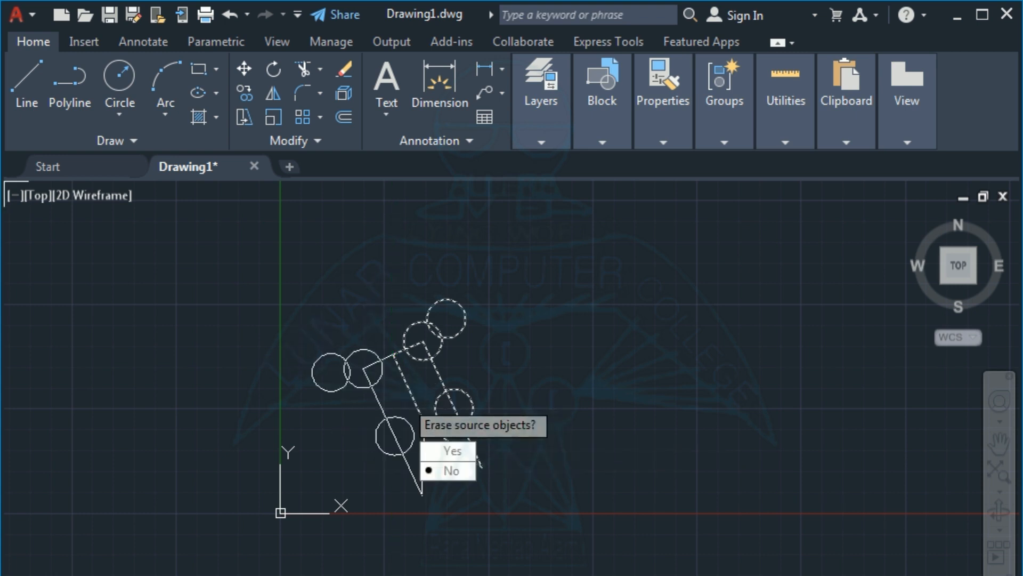
key(Return)
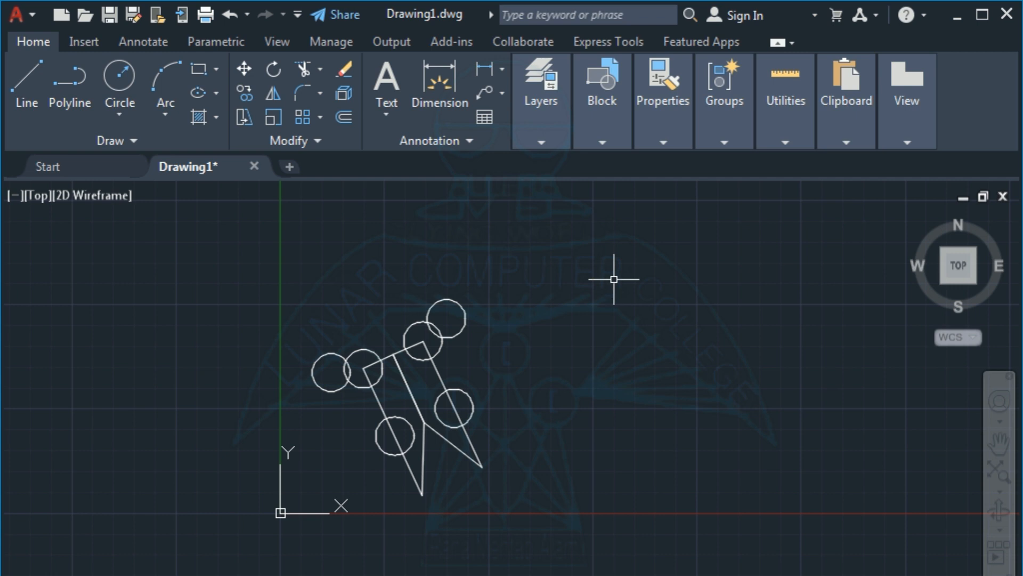
Draw a separate circle in the empty area to the right of the mirrored shapes.
text(c)
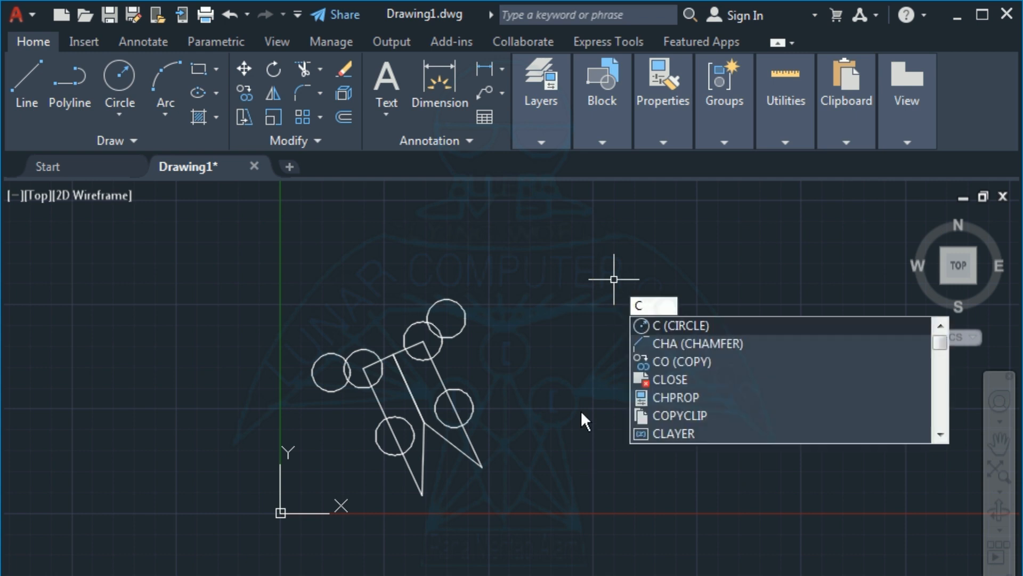
key(Return)
click(590, 362)
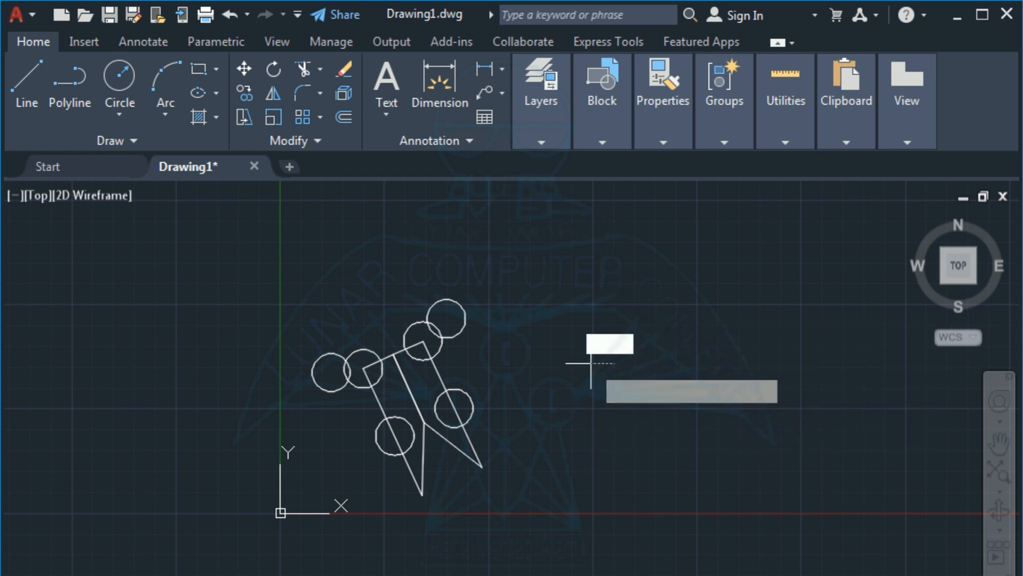
click(600, 389)
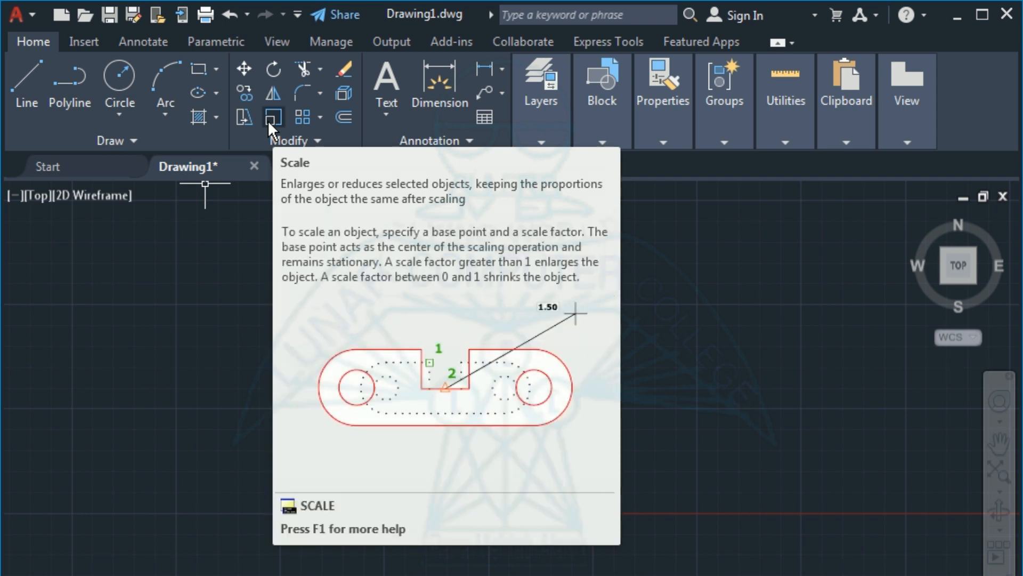
Scale the separate circle down to about half its size, using its center as the base point.
click(268, 120)
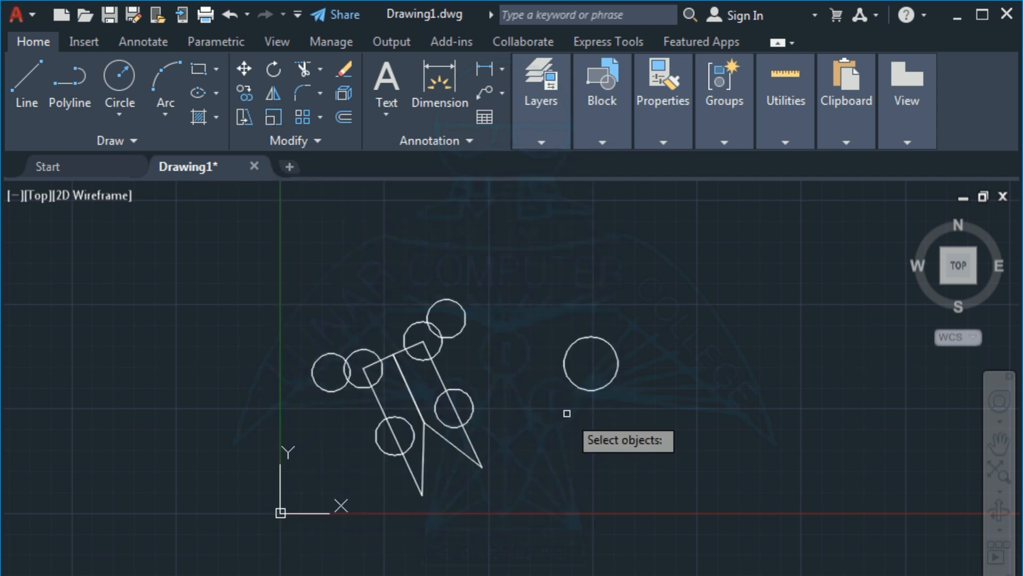
click(585, 388)
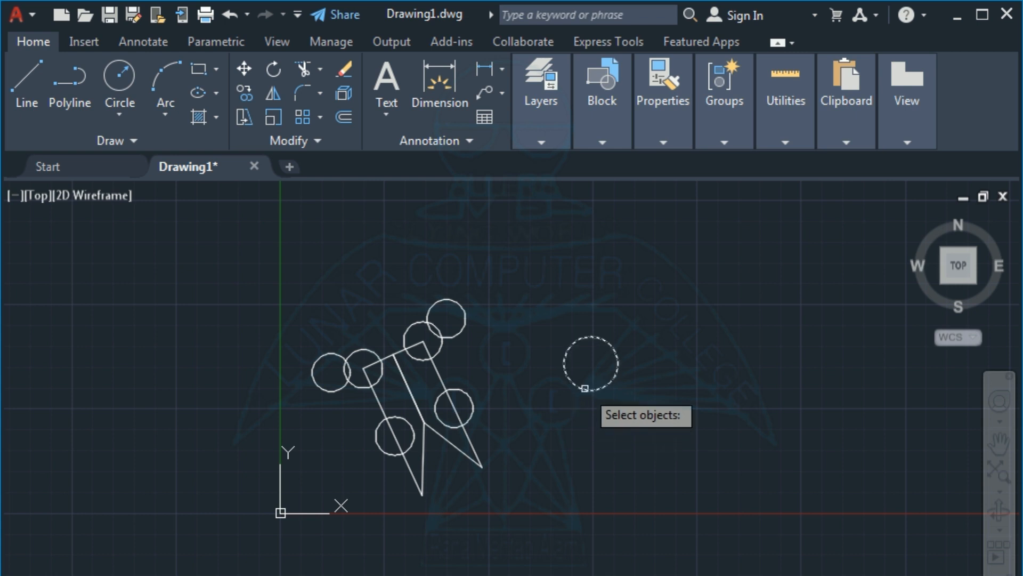
key(Return)
click(590, 363)
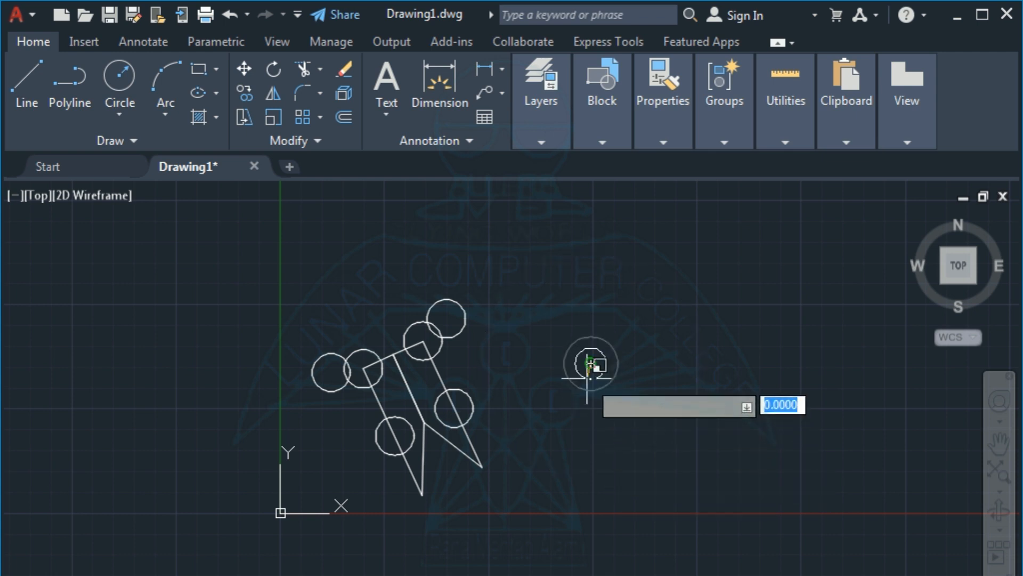
click(591, 363)
click(589, 375)
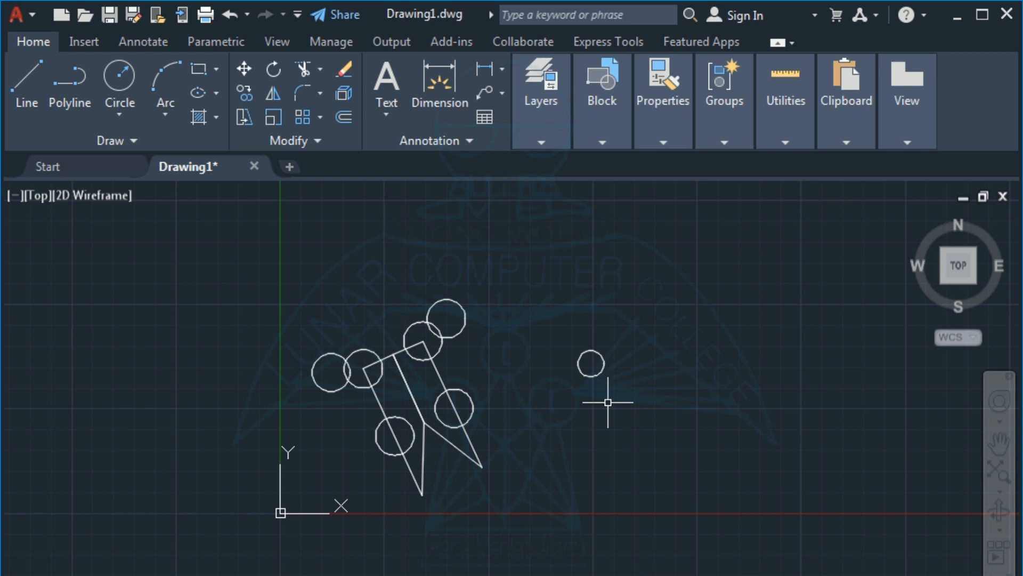
Scale the small separate circle up about its center by a factor of about 4.6.
text(scale)
key(Return)
click(582, 375)
key(Return)
click(591, 364)
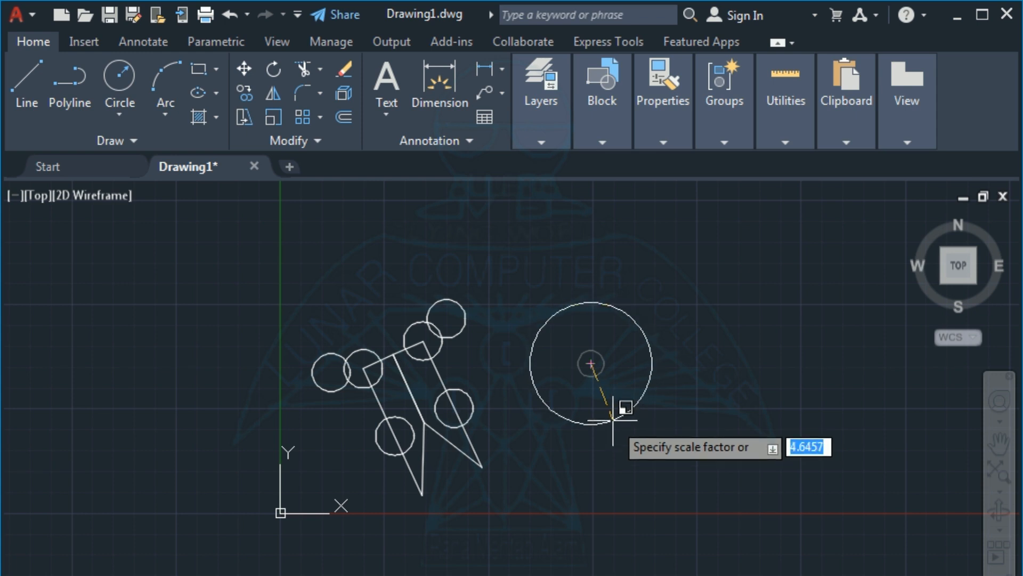
click(615, 420)
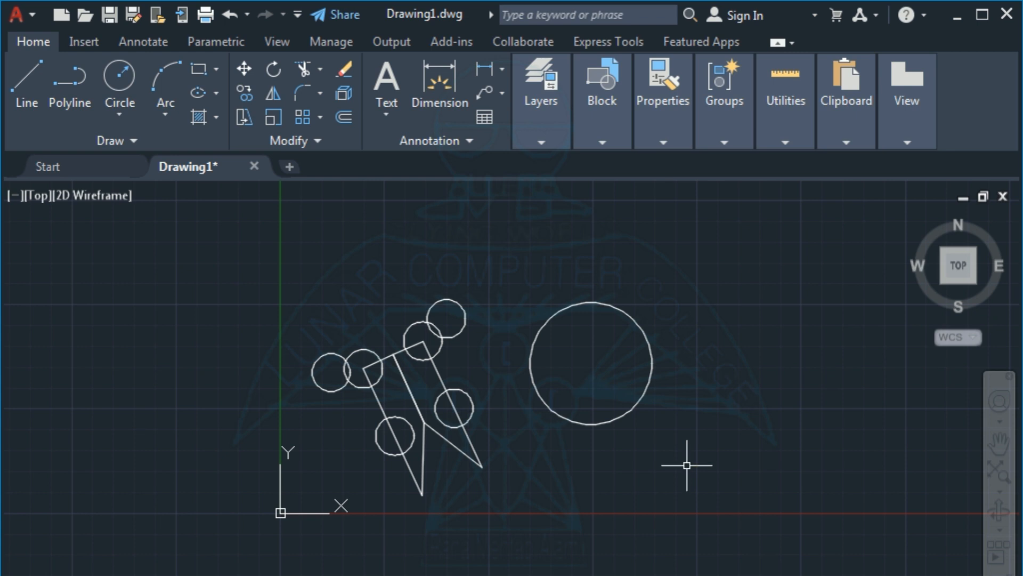
Delete the large separate circle beside the mirrored shapes.
click(609, 420)
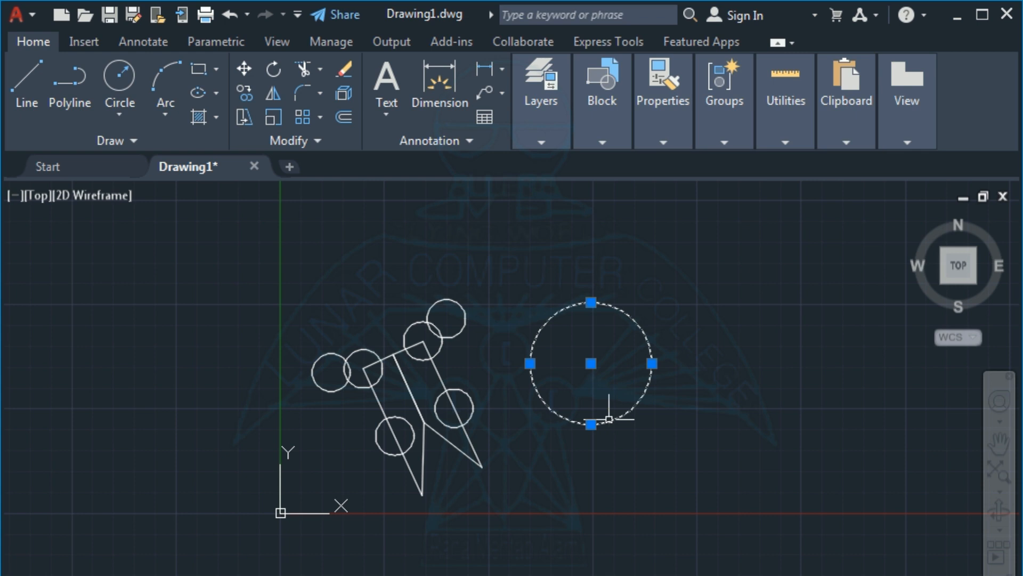
key(Delete)
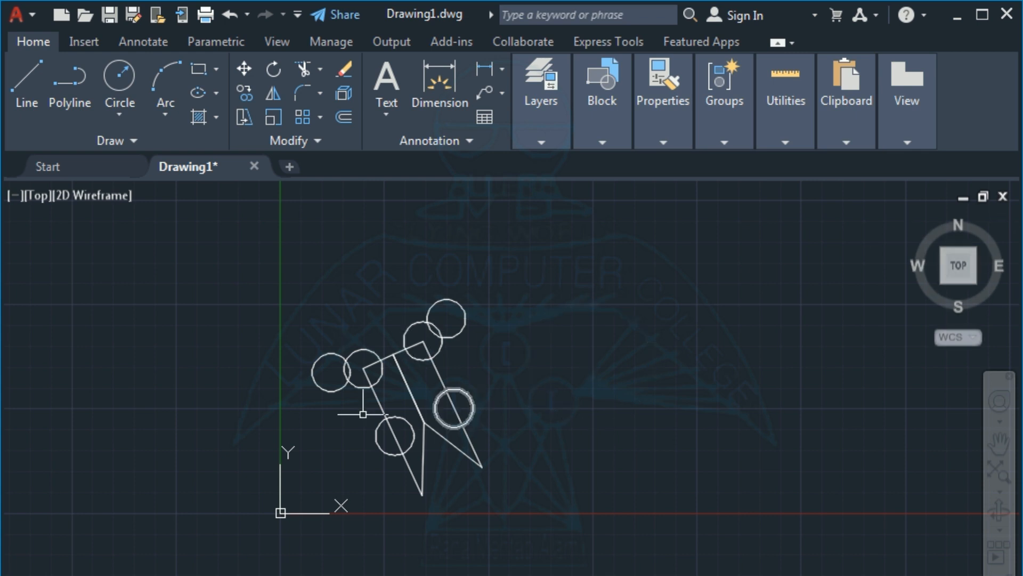
Scale the mirrored shapes and all their circles down to about three quarters, using the lower-right tip as the base point.
click(274, 119)
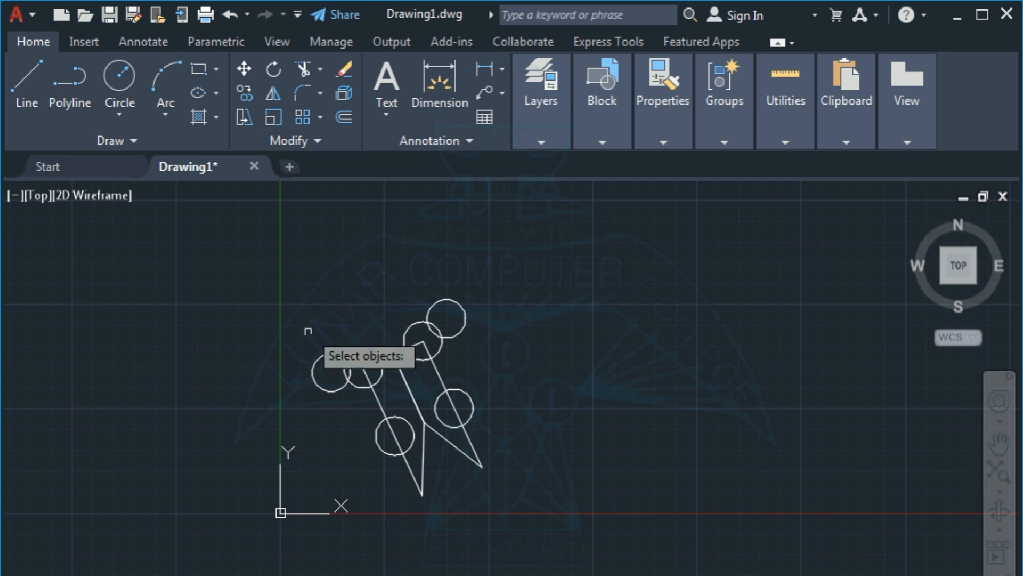
click(289, 277)
click(564, 533)
key(Return)
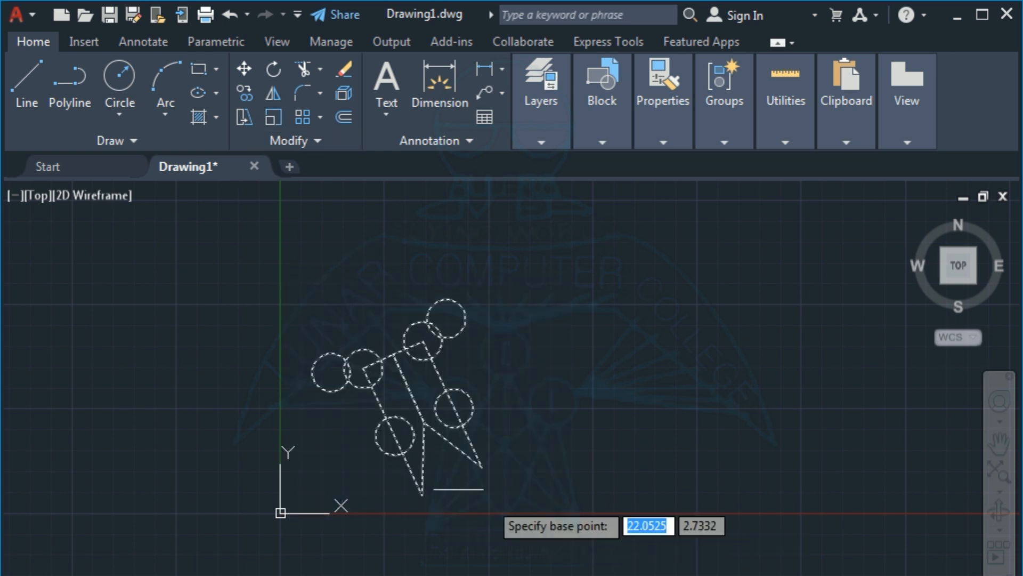
click(481, 467)
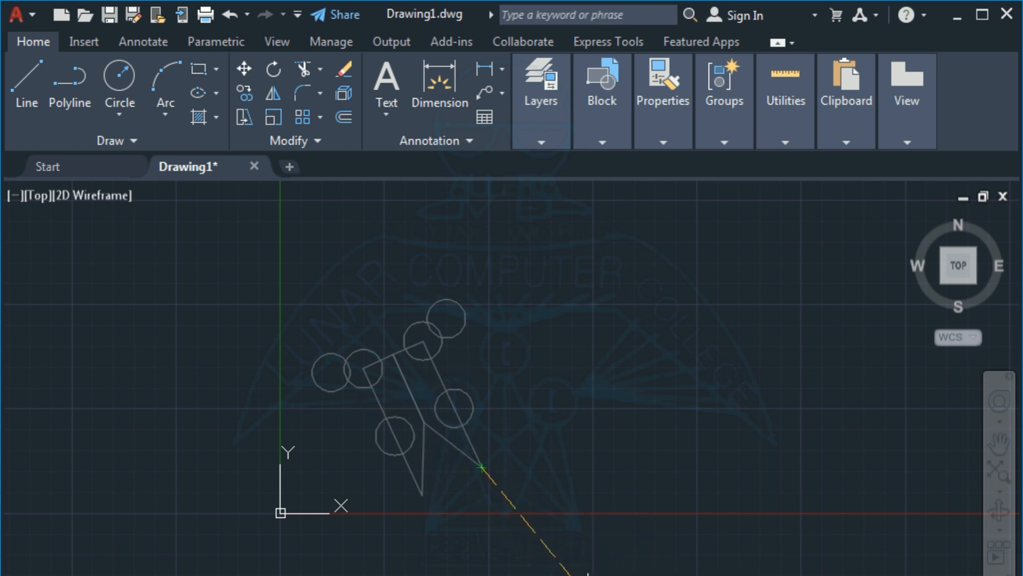
click(513, 531)
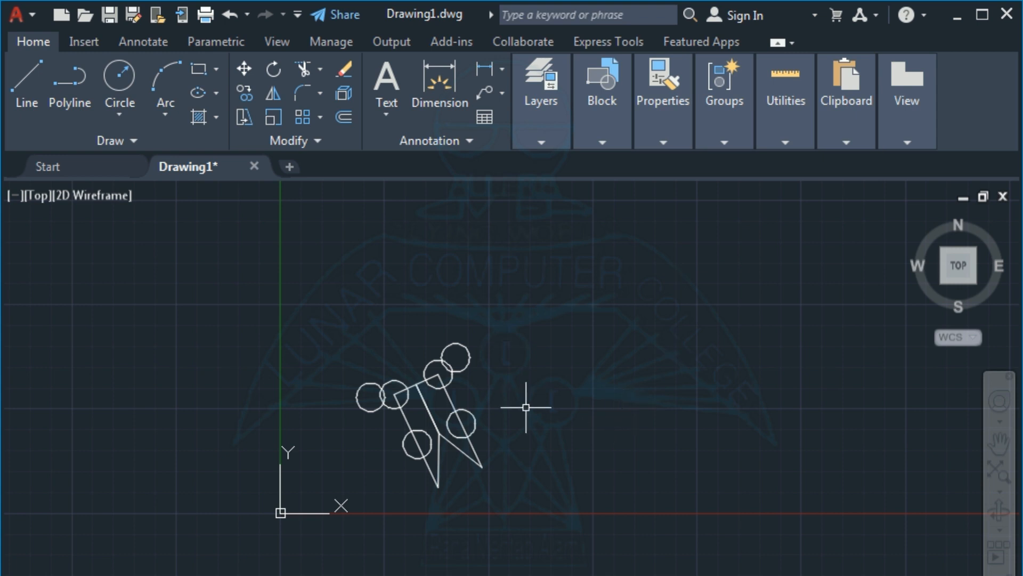
Trim the circle at the shape's upper-right corner, removing its arc inside the shape and the corner lines inside the circle.
scroll(435, 407, up, 8)
scroll(410, 287, down, 4)
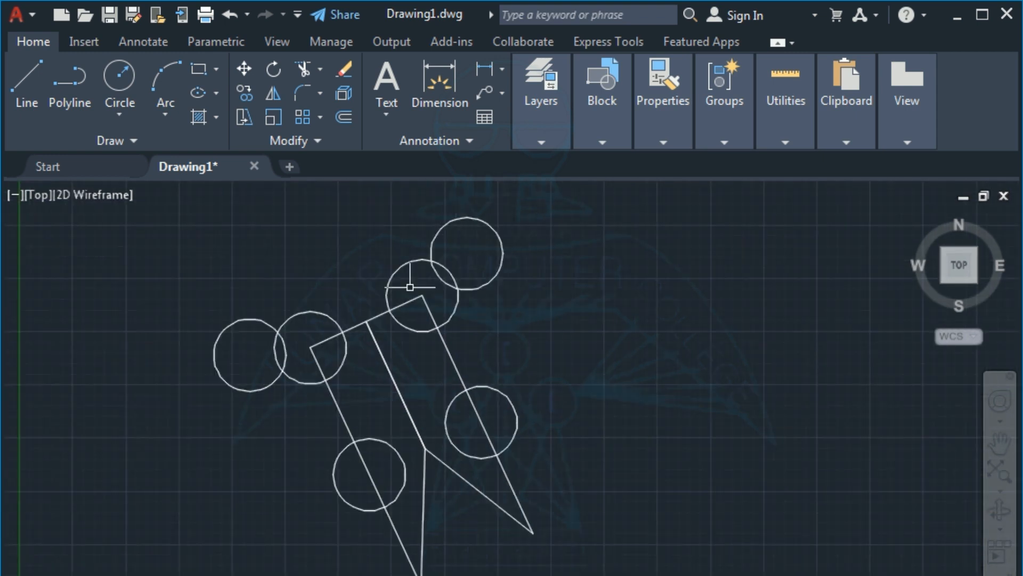
scroll(410, 287, up, 2)
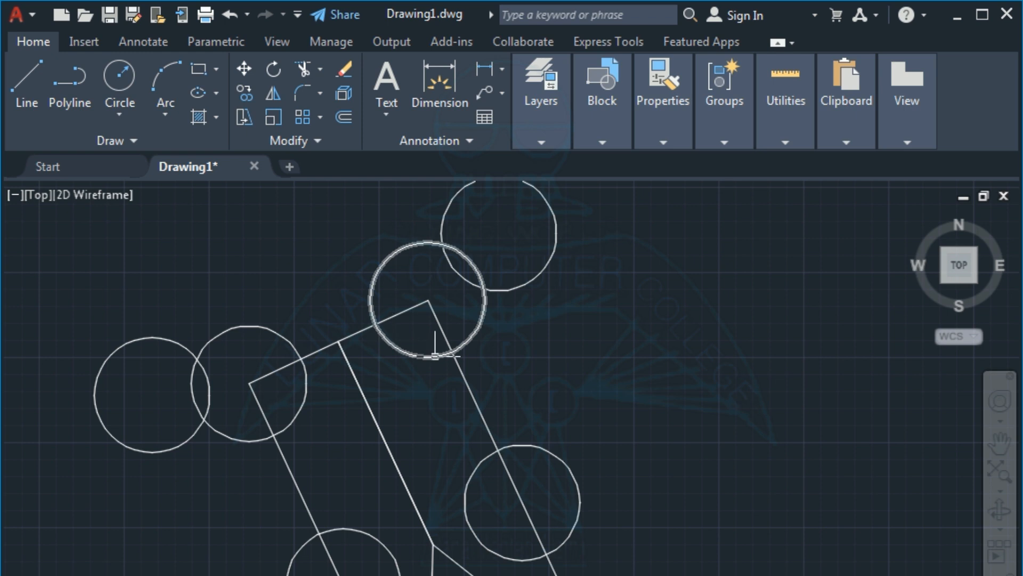
click(306, 68)
click(421, 356)
click(402, 311)
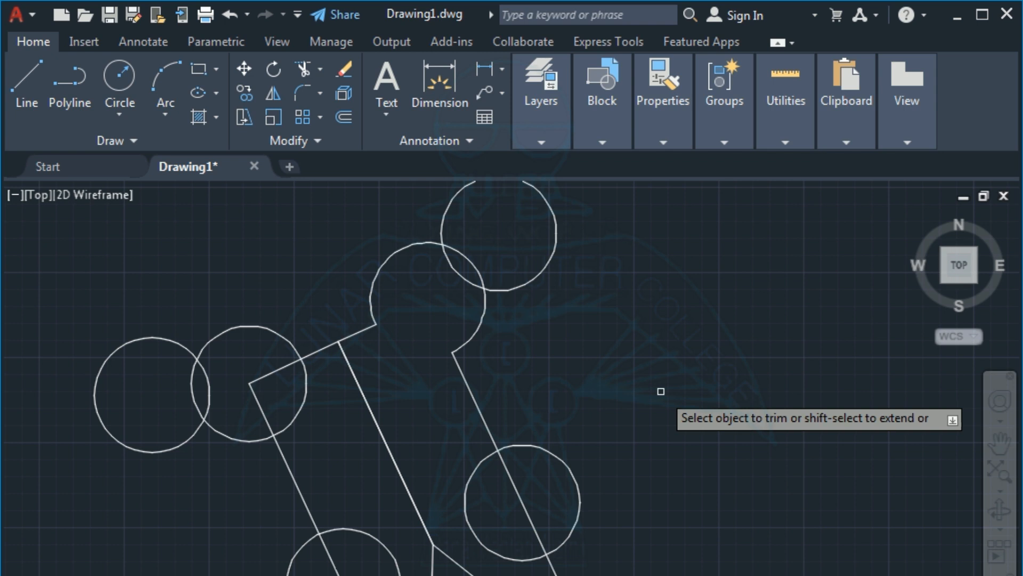
Fillet the trimmed upper-right corner between the upper edge and the long outer edge with a radius of 2.
click(298, 87)
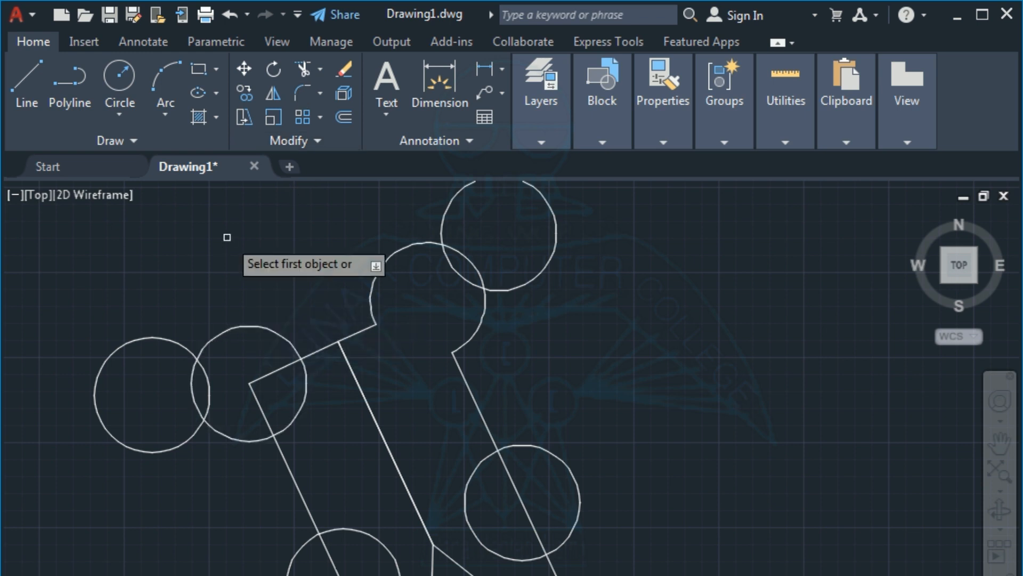
text(r)
key(Return)
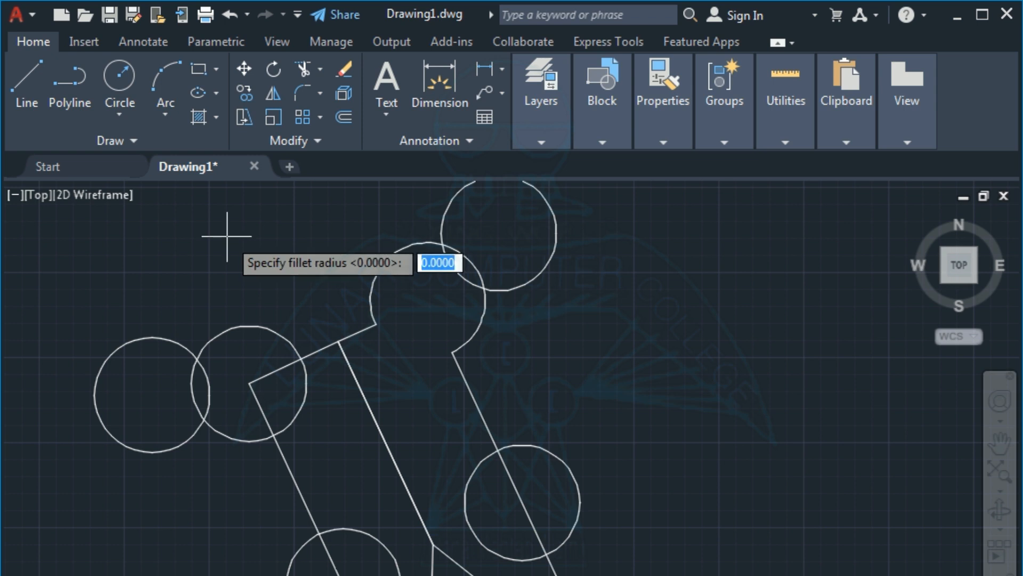
text(2)
key(Return)
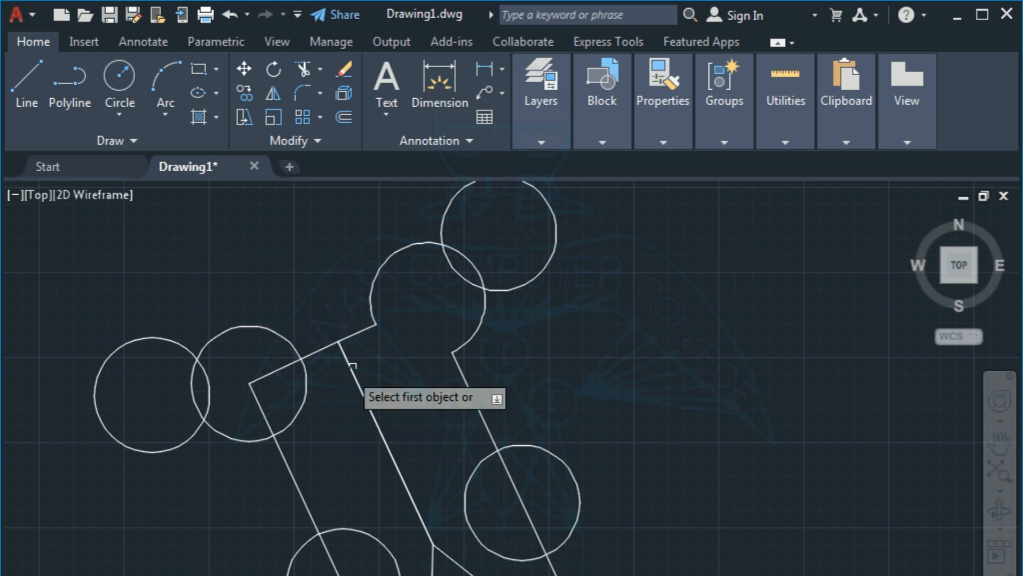
click(360, 332)
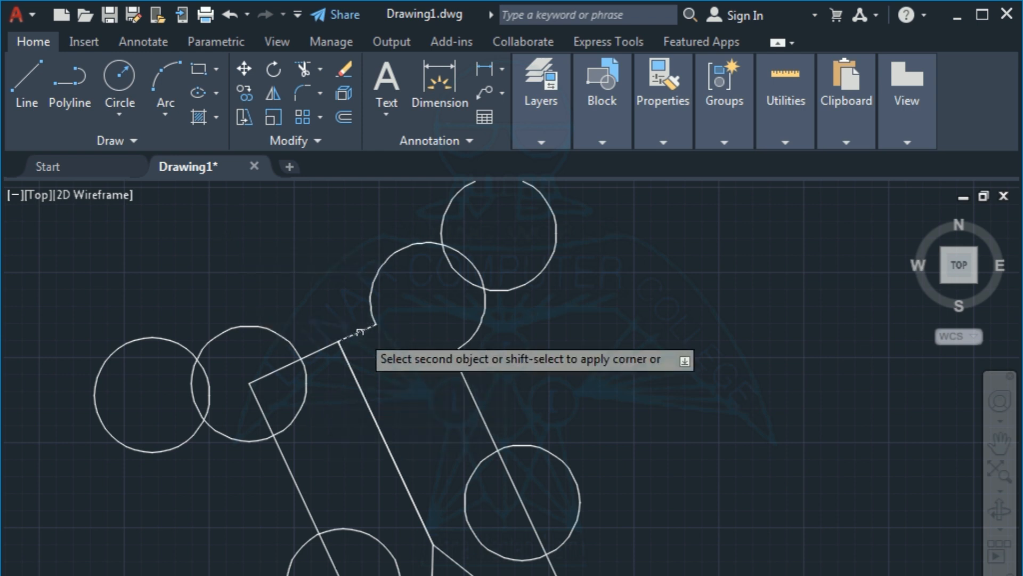
click(459, 366)
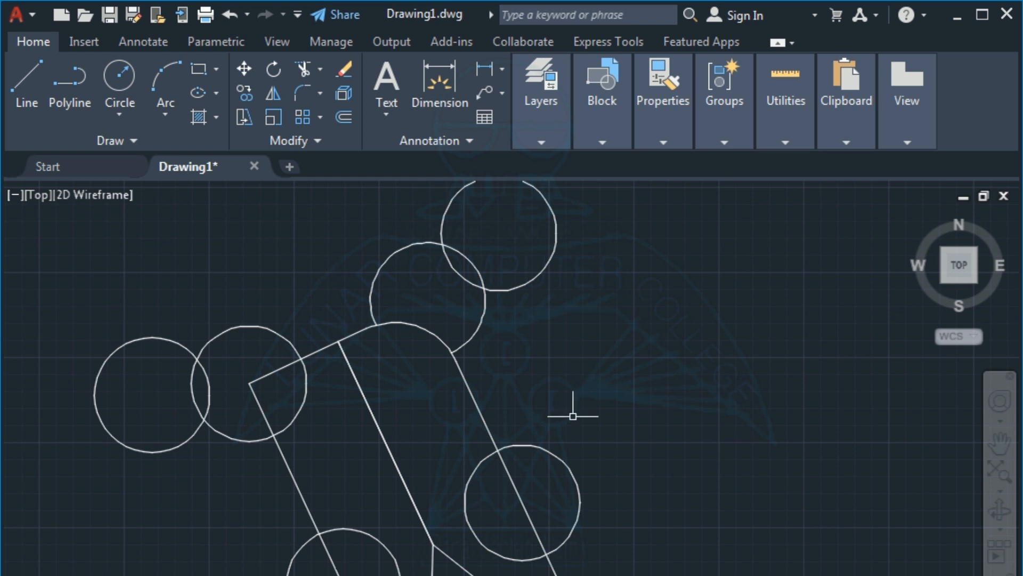
Fillet the shape's upper-left corner using the same radius of 2.
key(Return)
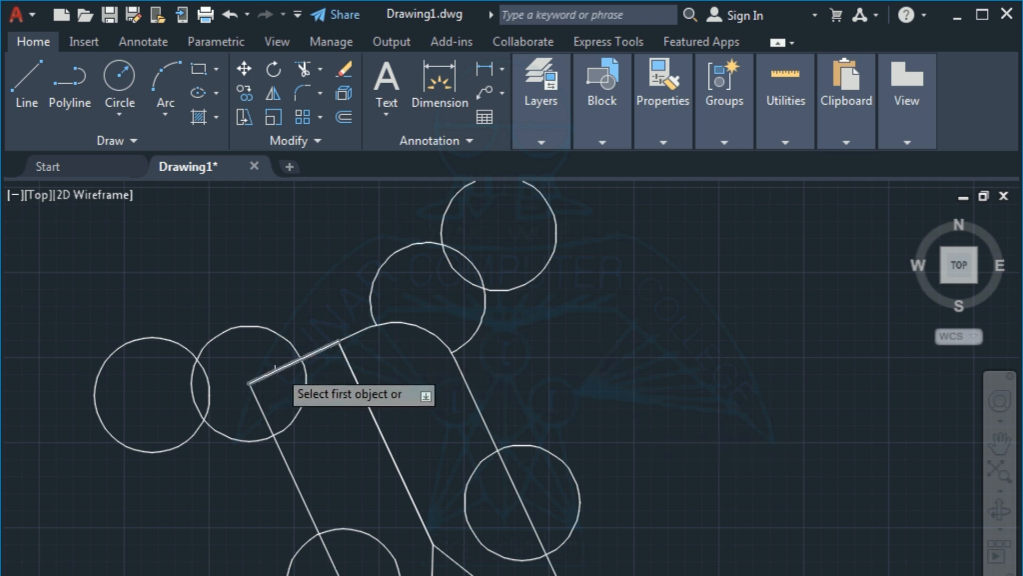
click(277, 369)
click(259, 402)
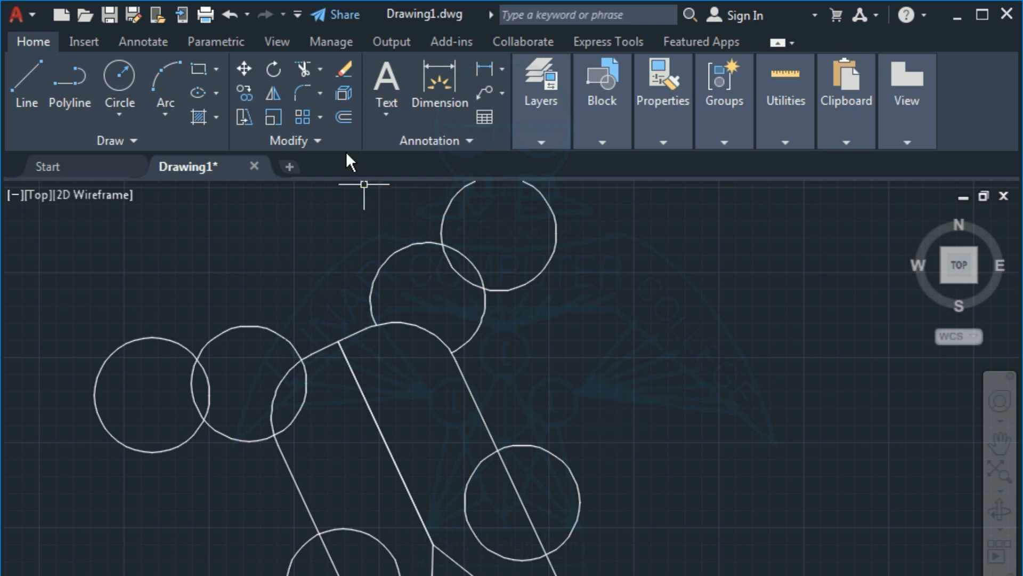
click(320, 94)
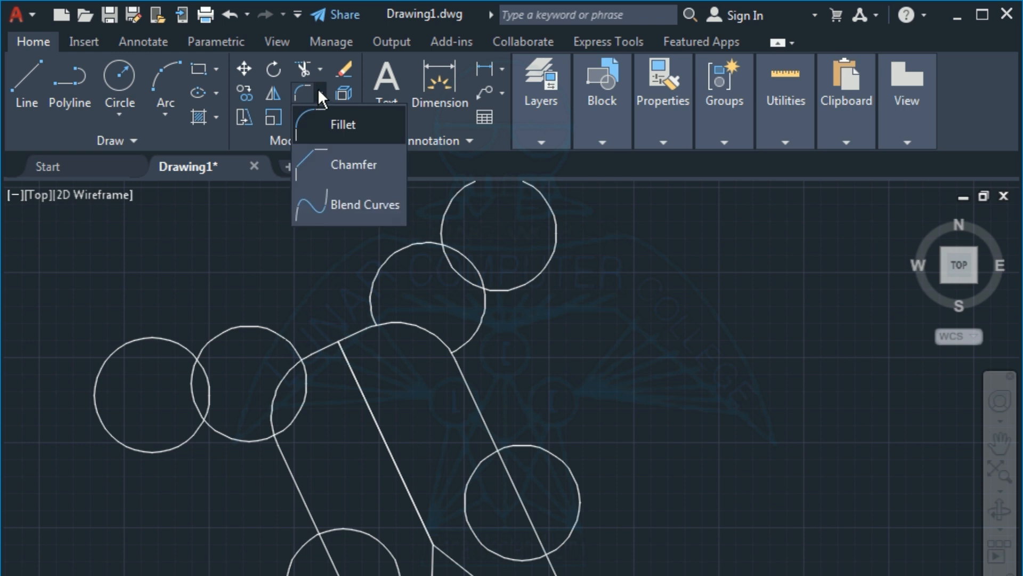
click(338, 165)
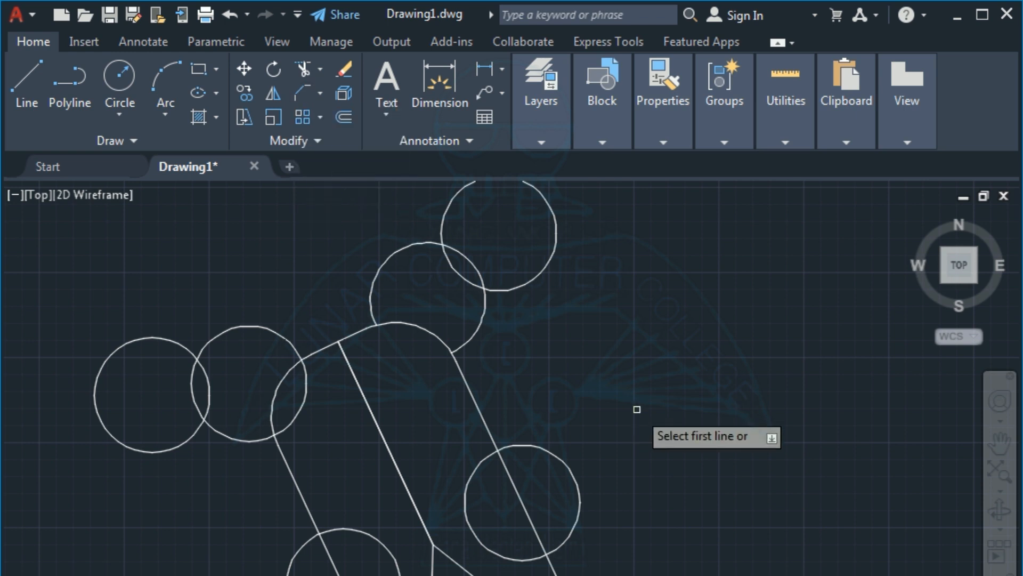
key(Escape)
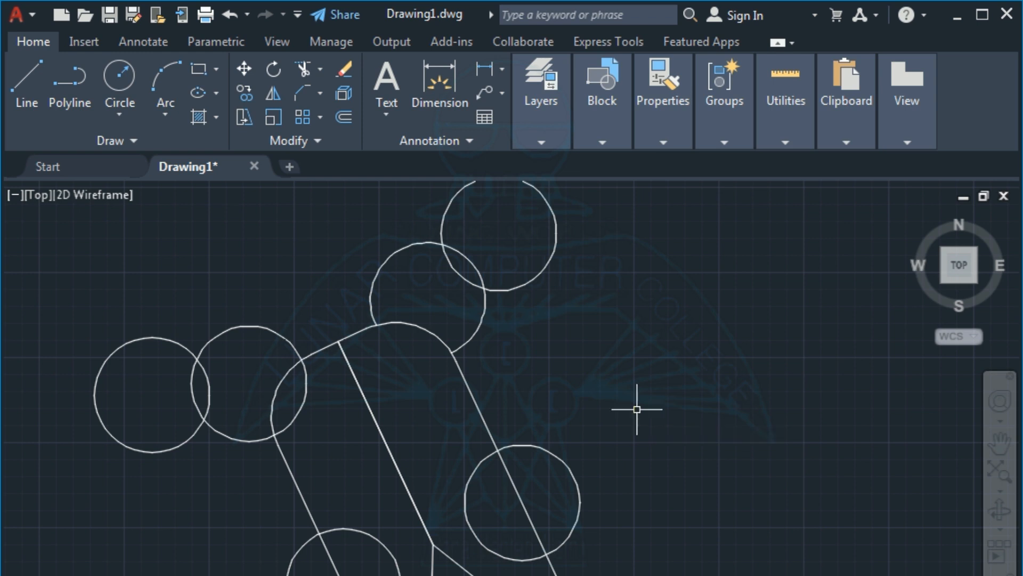
Draw an open polyline in the empty area right of the shapes, with a horizontal segment followed by a vertical segment downward.
text(pl)
key(Return)
click(565, 306)
click(753, 308)
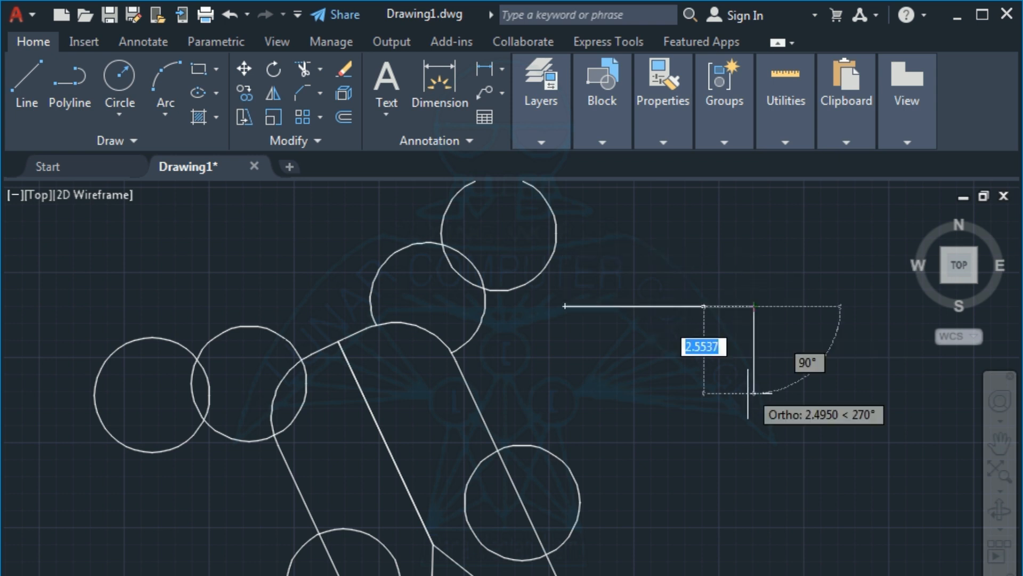
click(741, 453)
key(Return)
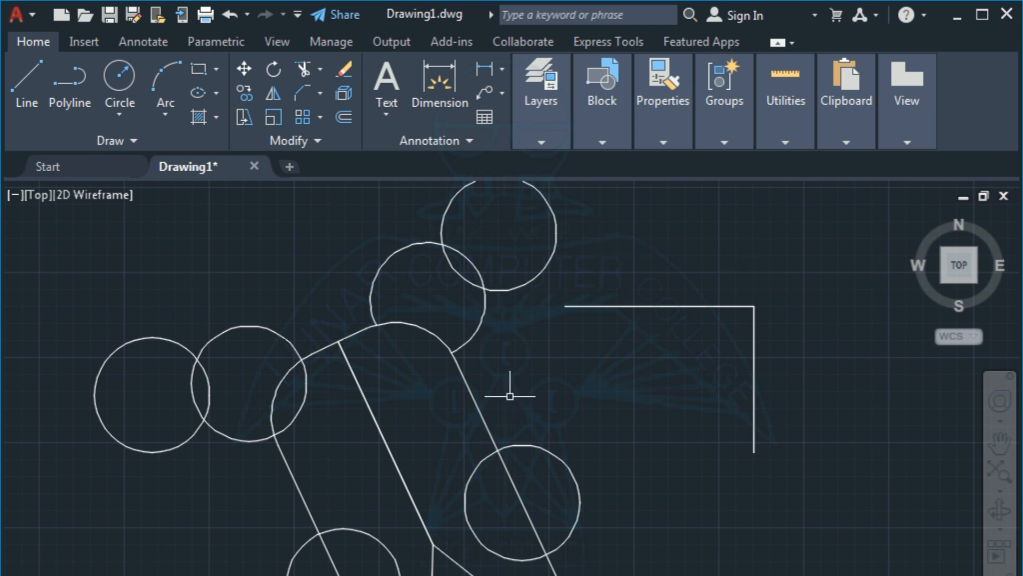
Chamfer the polyline's corner with a first distance of 2 on the horizontal segment and a second distance of 3 on the vertical.
click(320, 95)
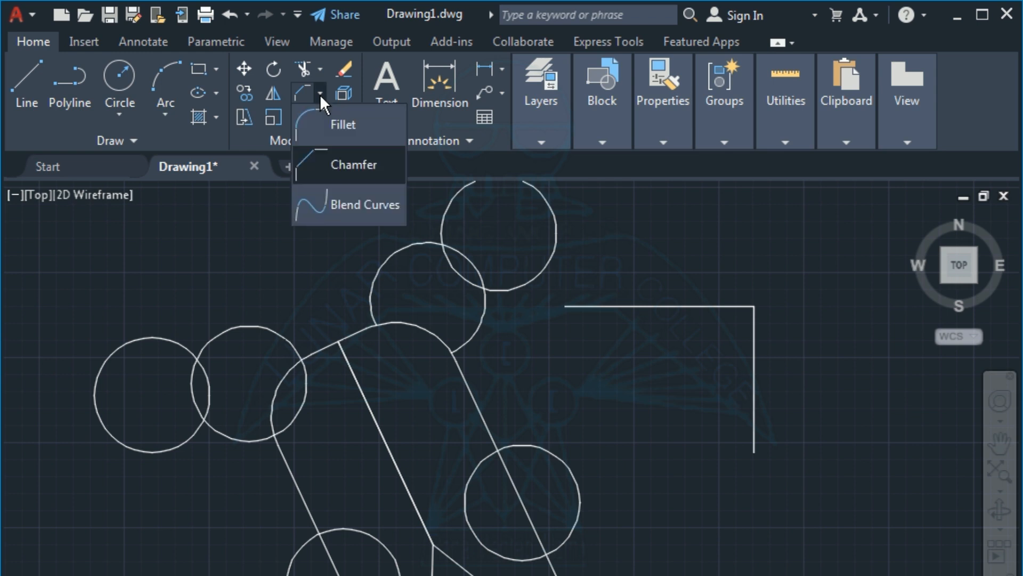
click(338, 169)
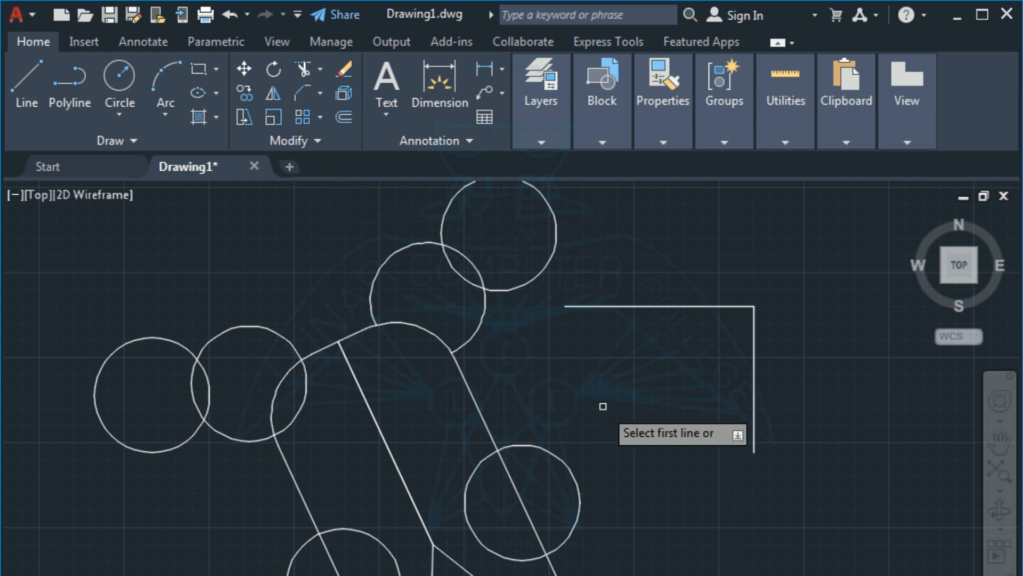
text(d)
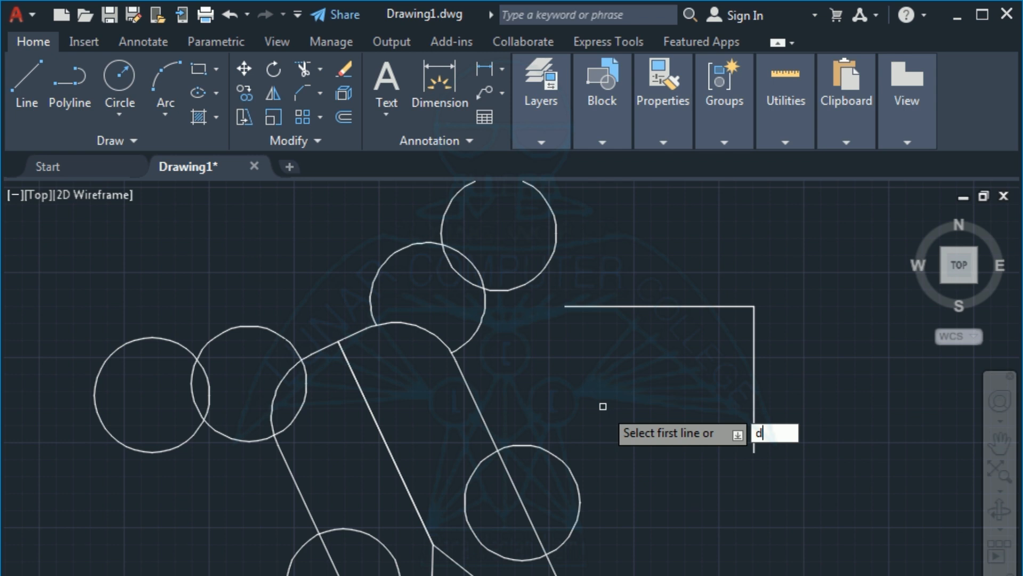
key(Return)
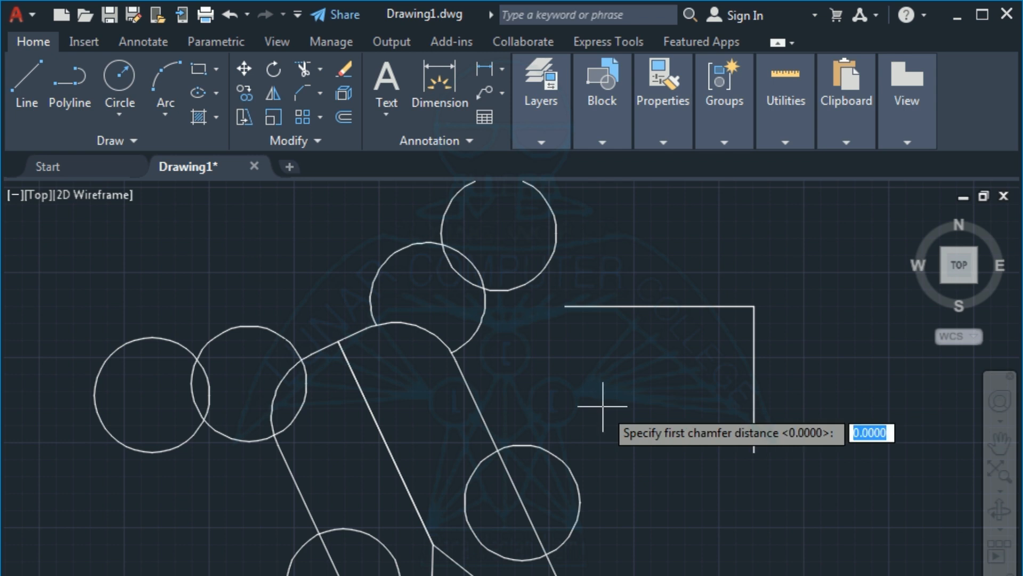
text(2)
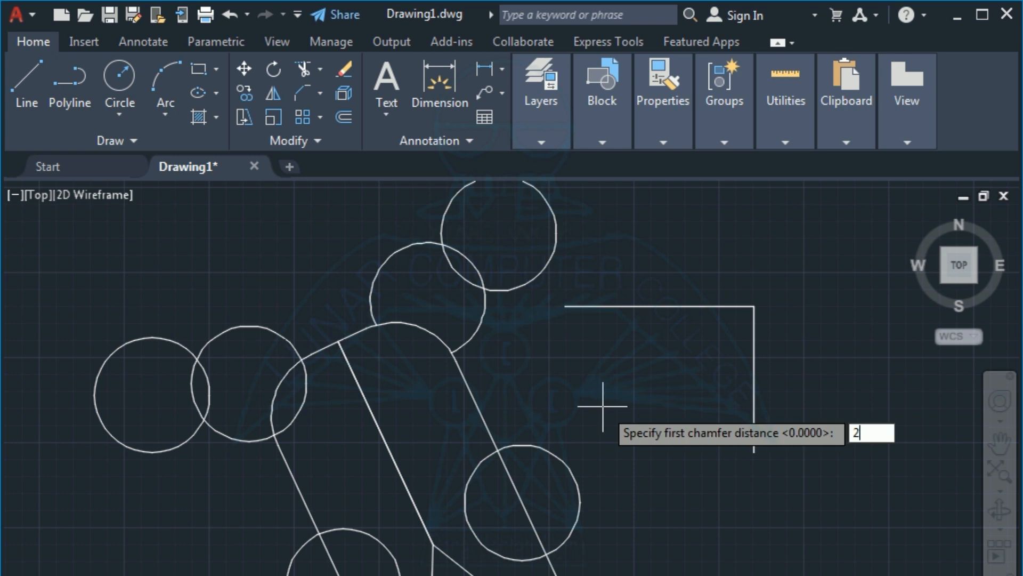
key(Return)
text(2)
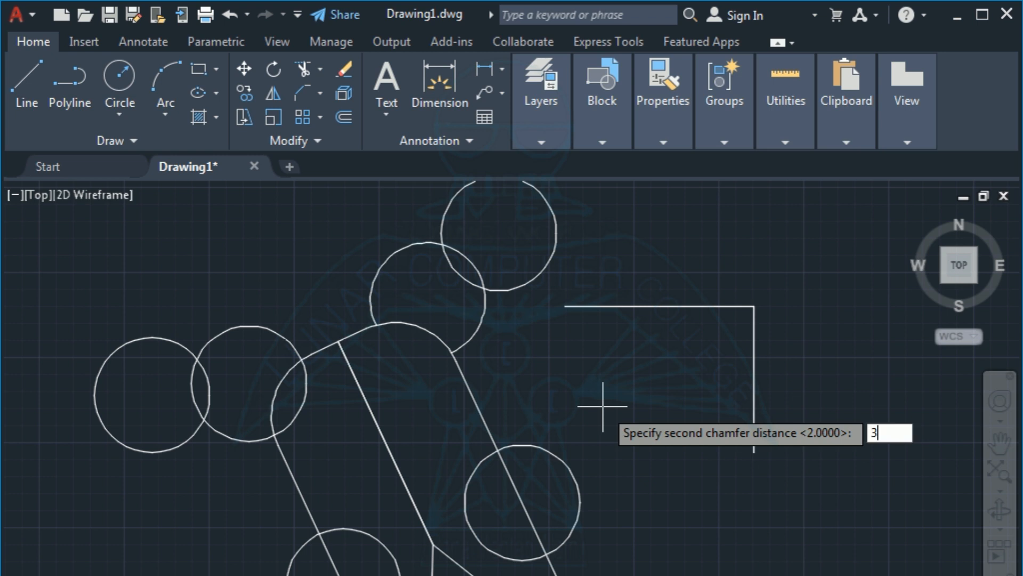
key(Return)
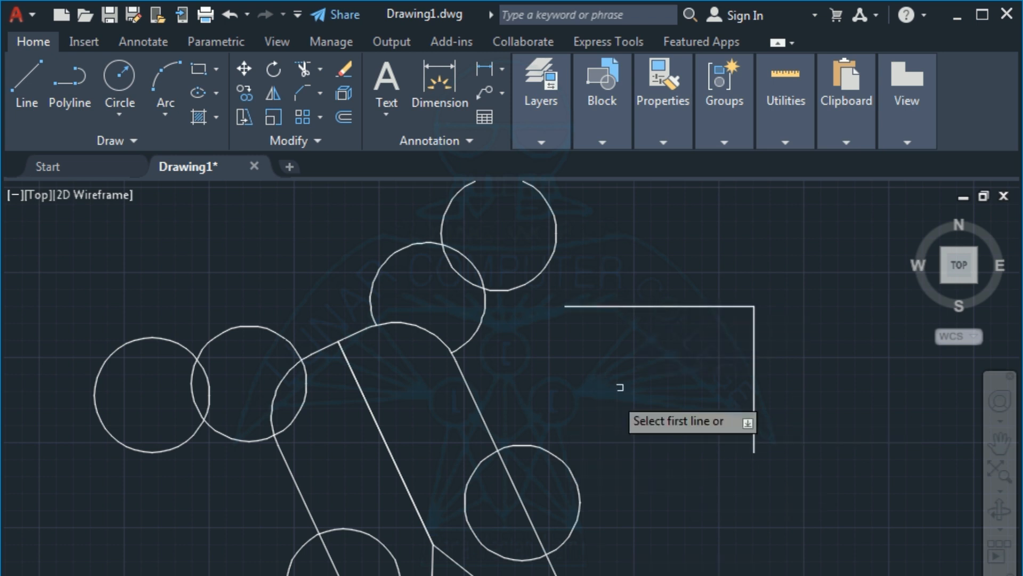
click(678, 303)
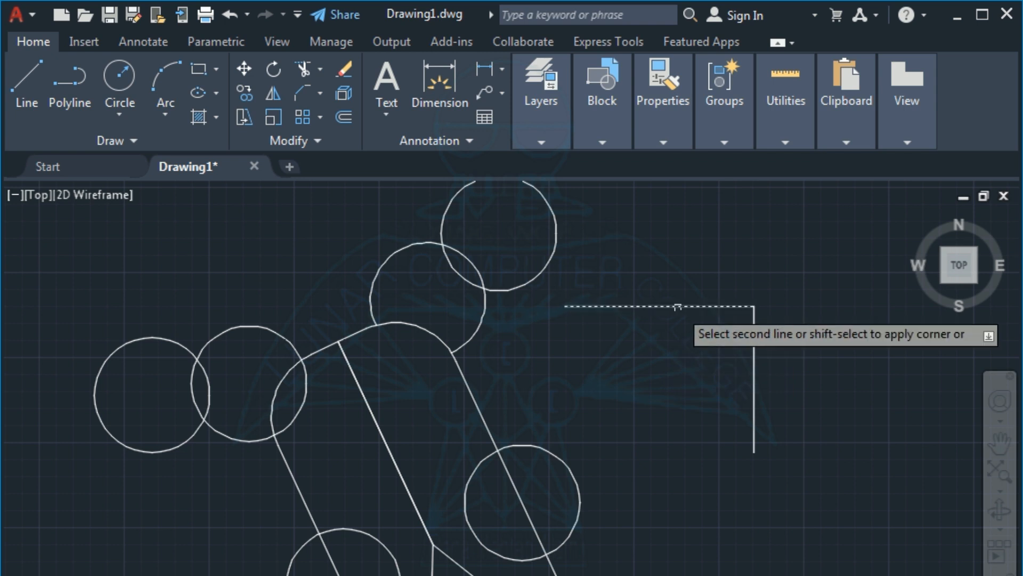
click(754, 367)
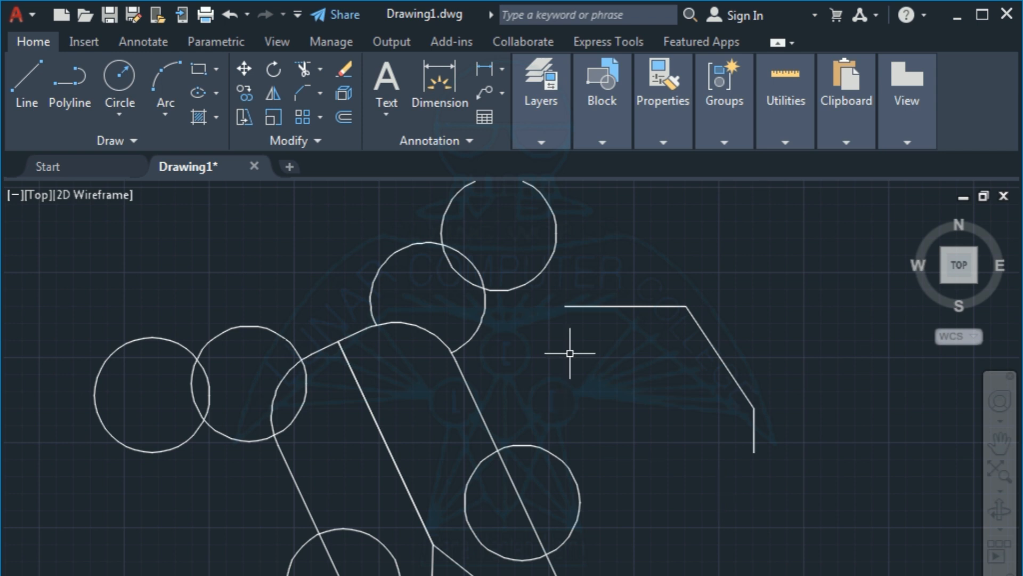
Draw a second open polyline just inside the chamfered one, with a horizontal segment followed by a longer vertical segment downward.
text(pl)
key(Return)
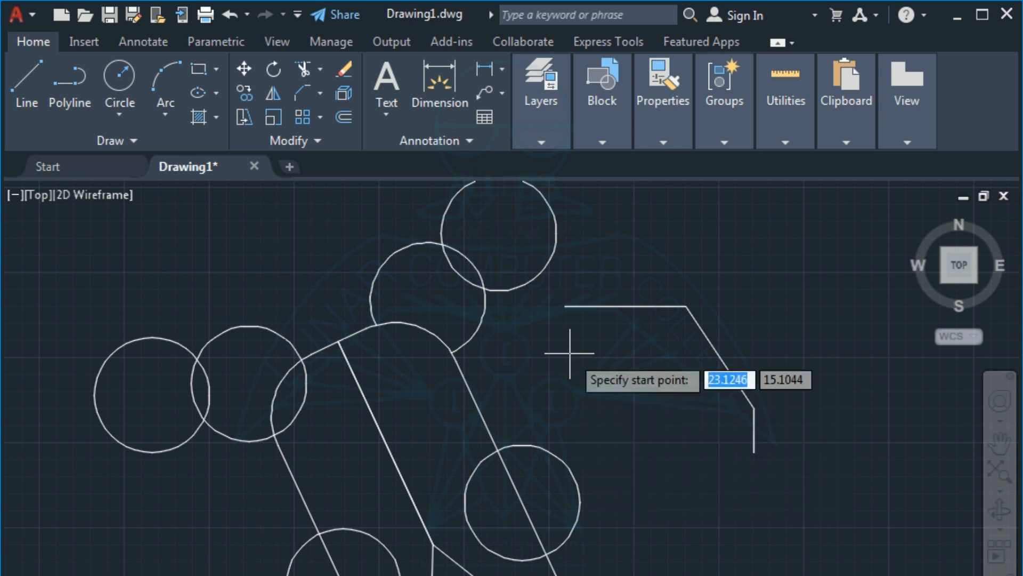
click(556, 347)
click(675, 366)
click(658, 525)
key(Return)
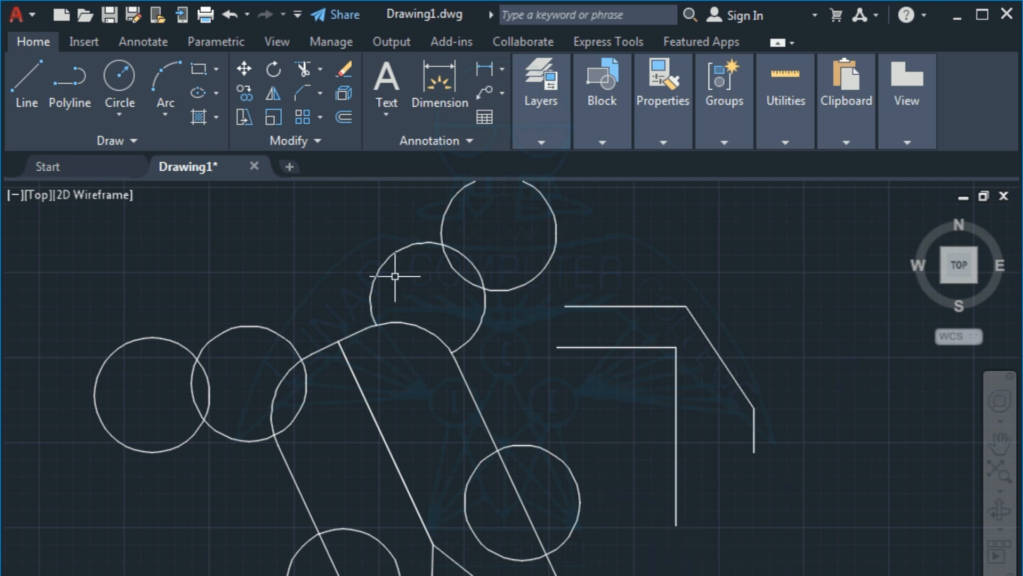
Join the two open ends of the inner polyline with Blend Curves, using its horizontal and vertical segments.
click(321, 92)
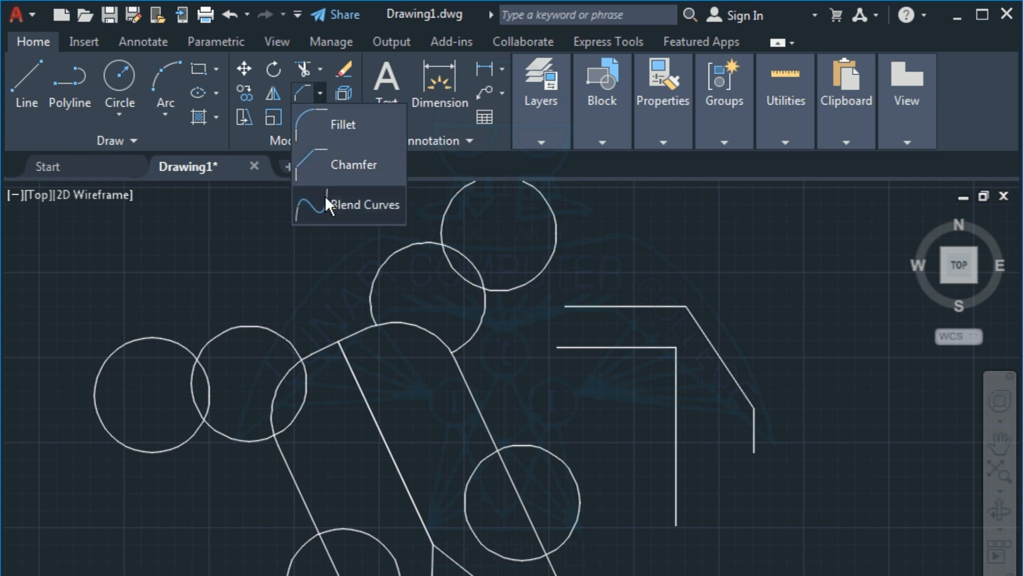
click(335, 209)
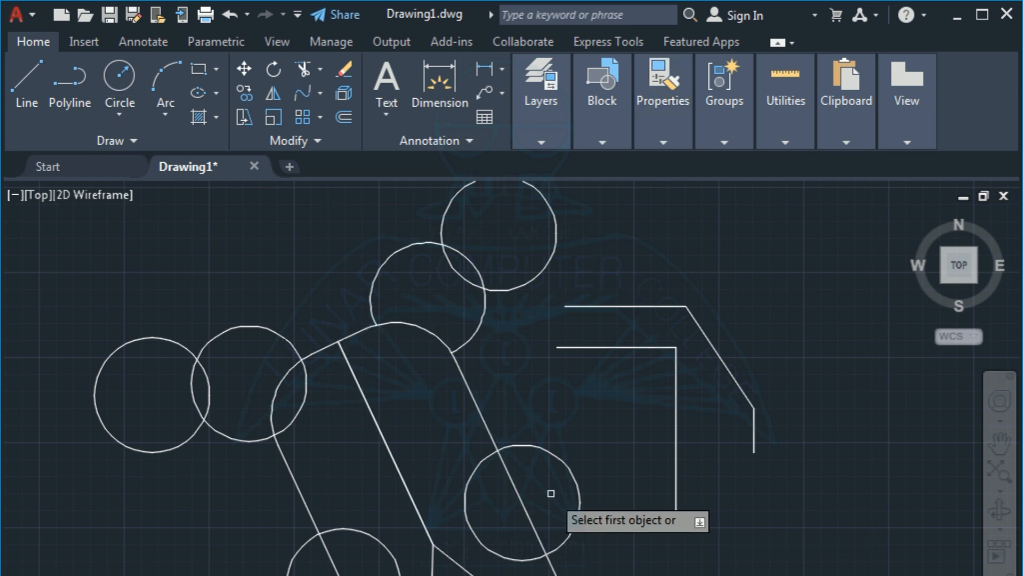
click(635, 347)
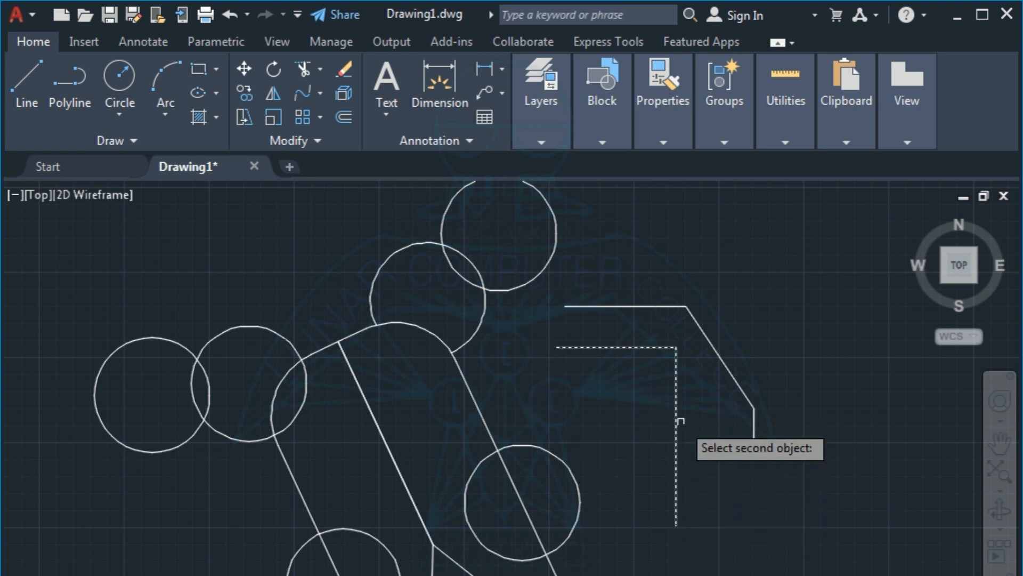
click(674, 402)
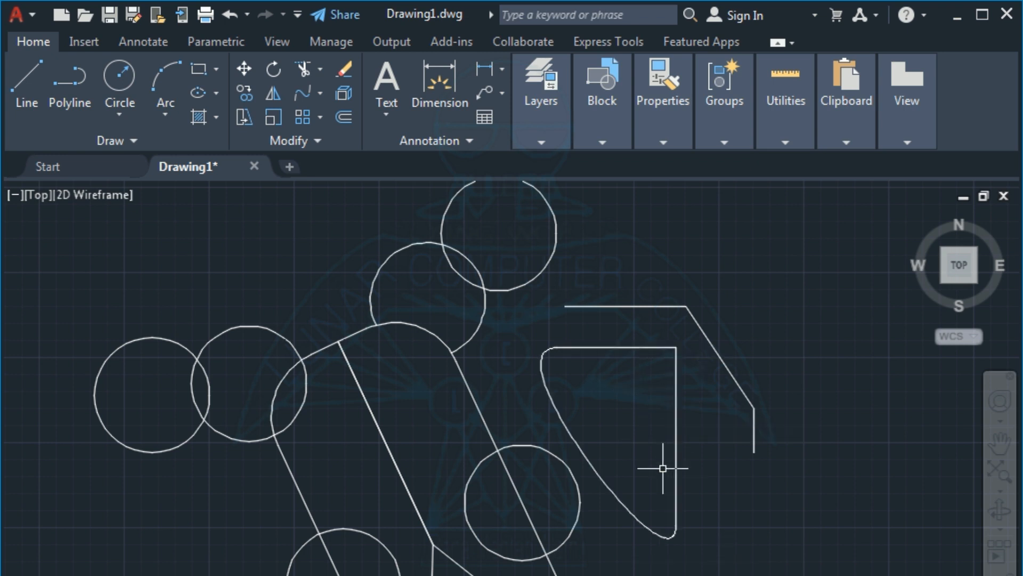
Delete the inner polyline and the blend curve attached to its ends.
click(591, 348)
key(Delete)
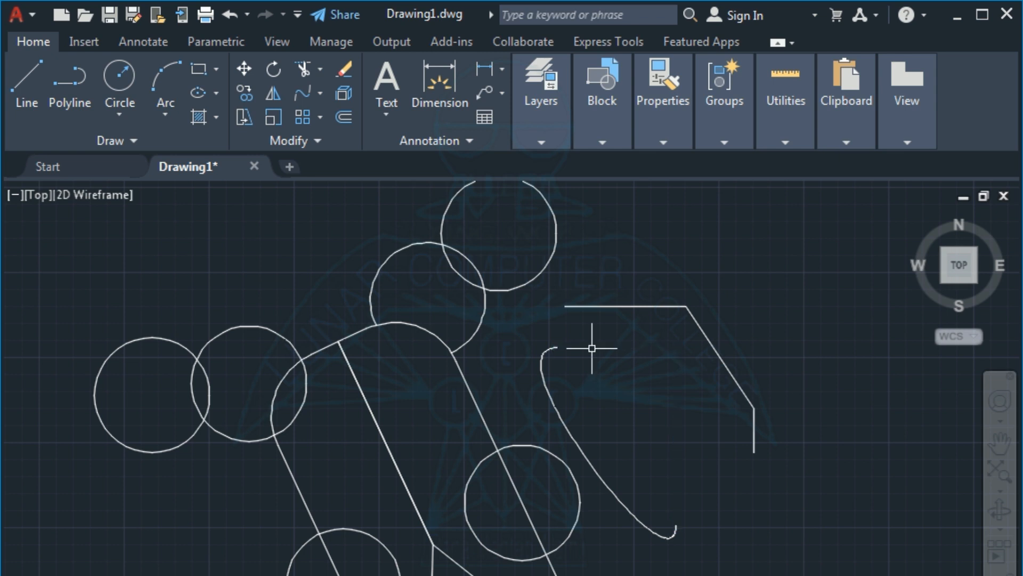
click(630, 484)
click(594, 493)
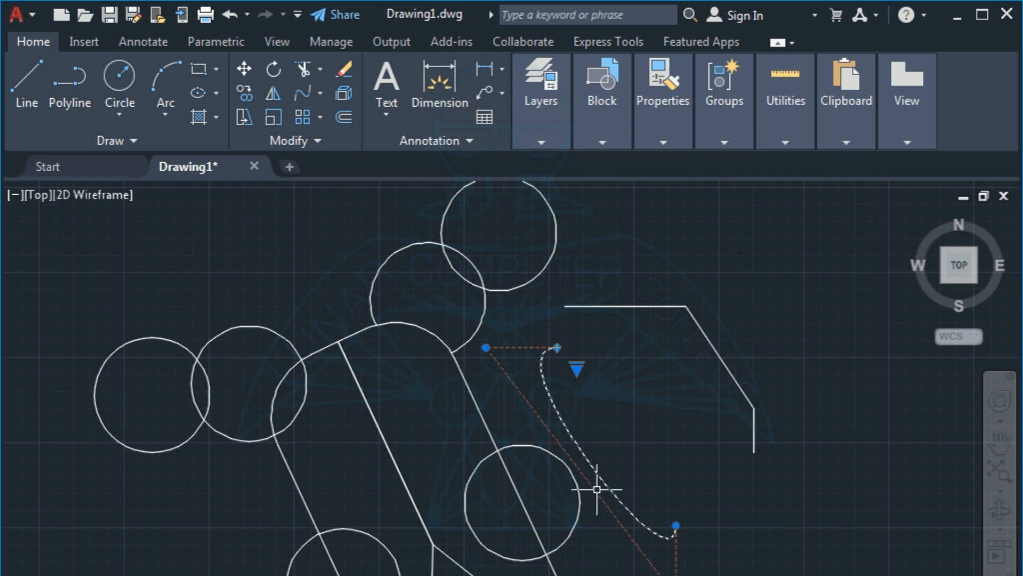
key(Delete)
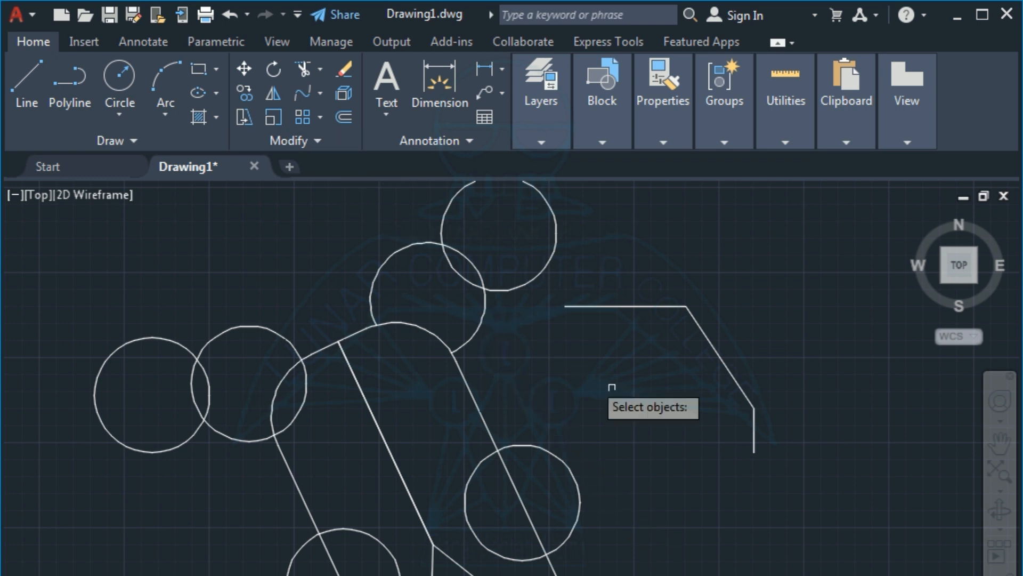
key(Escape)
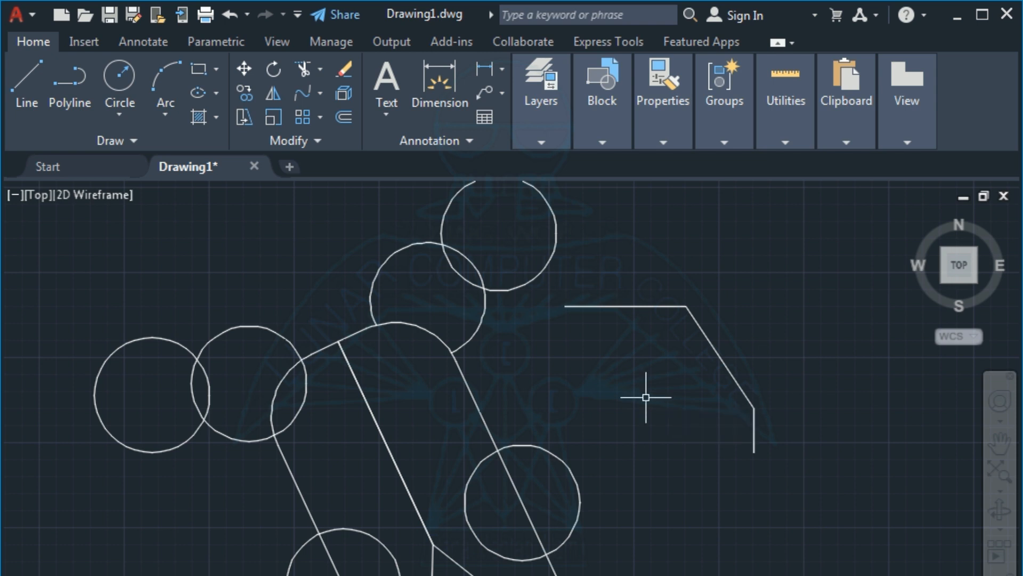
Blend the chamfered polyline's open ends, from the horizontal segment's free end to the short vertical segment's lower end.
click(322, 94)
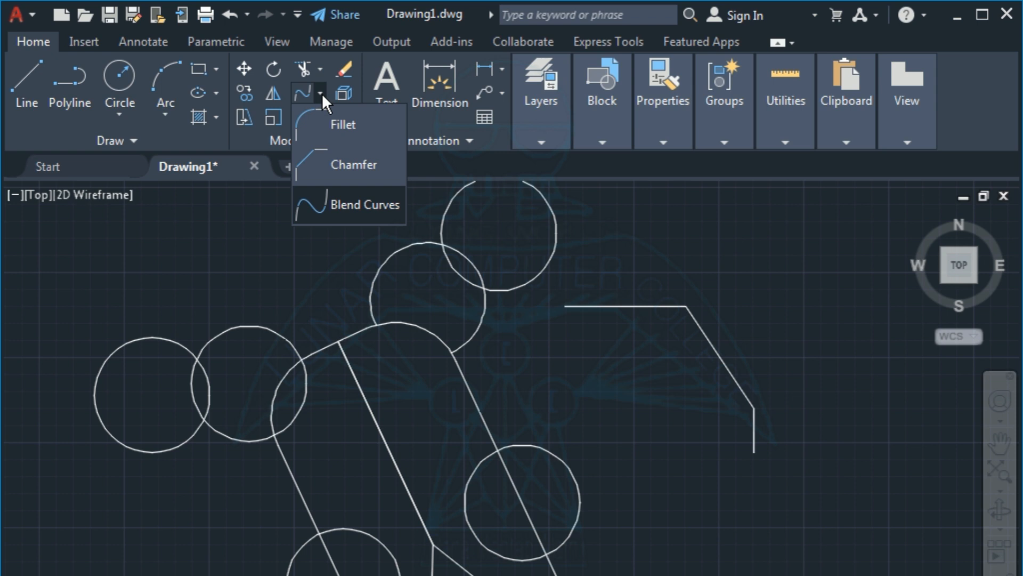
click(343, 204)
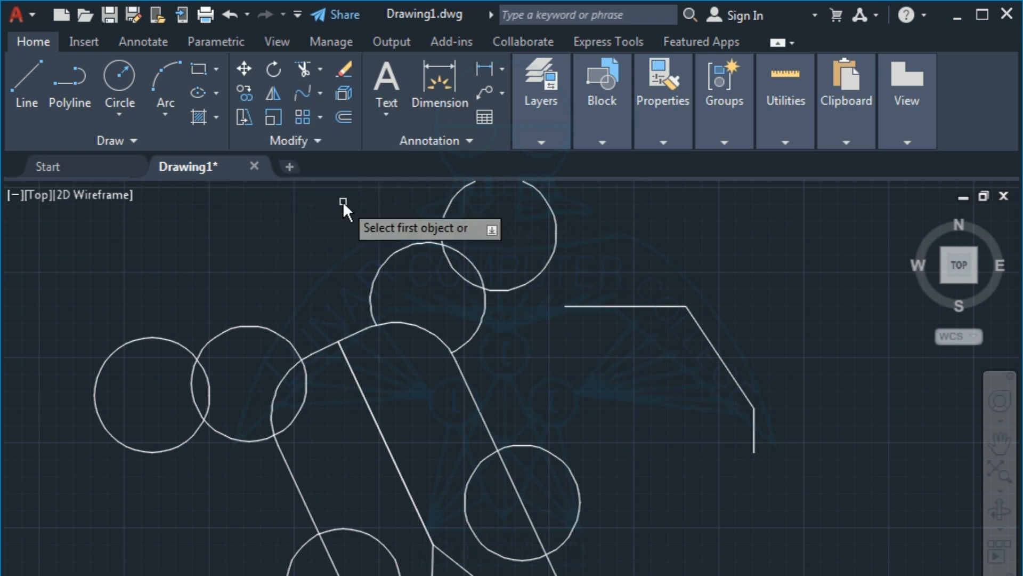
click(571, 305)
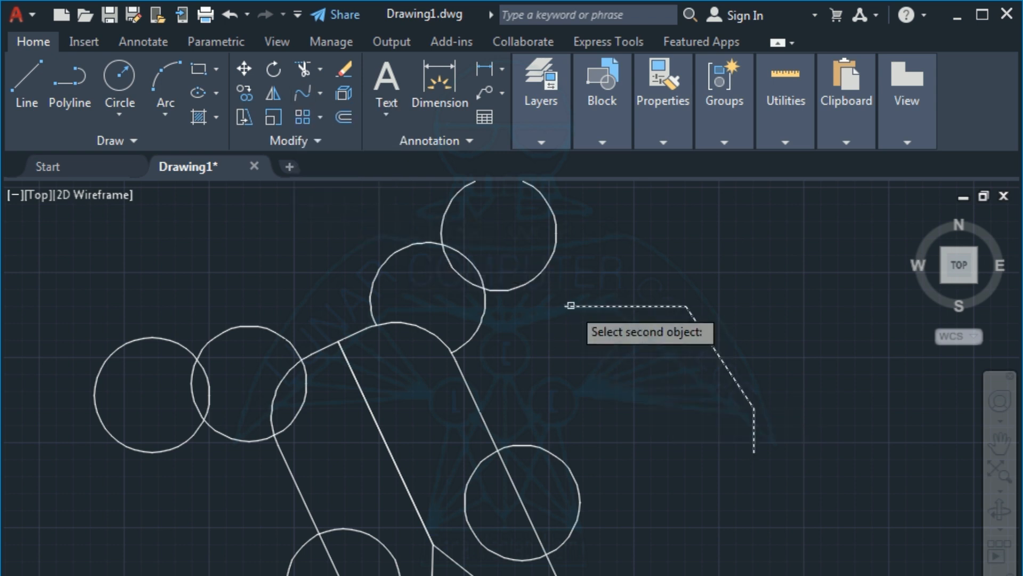
click(755, 442)
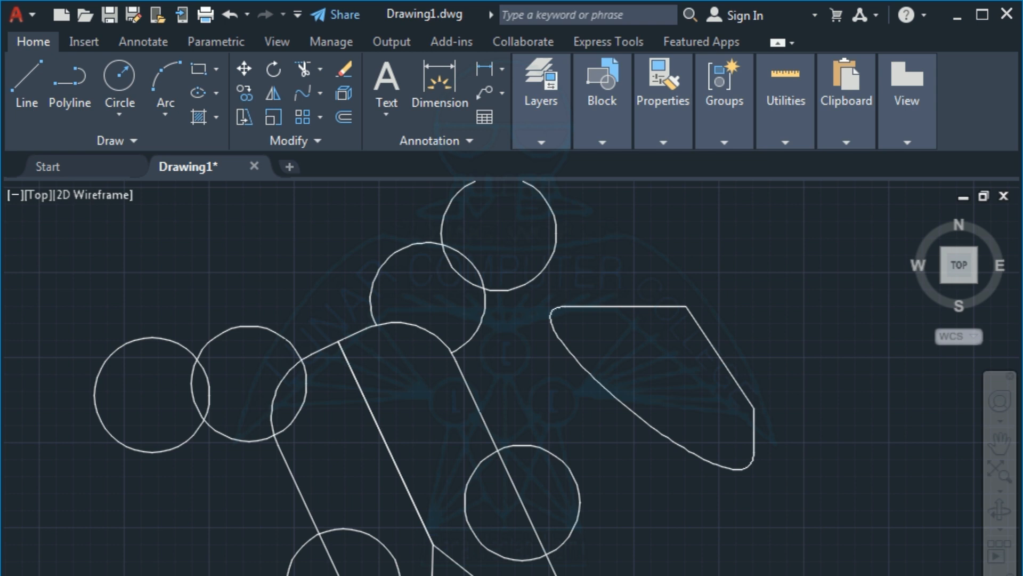
Select the new blend curve to examine its control vertices and grip options.
click(634, 420)
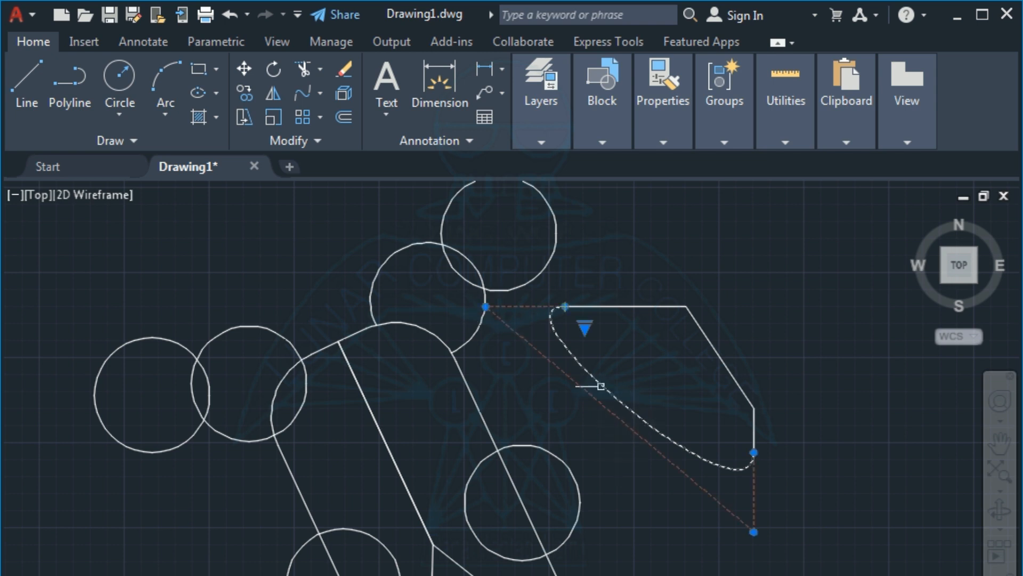
click(585, 327)
key(Escape)
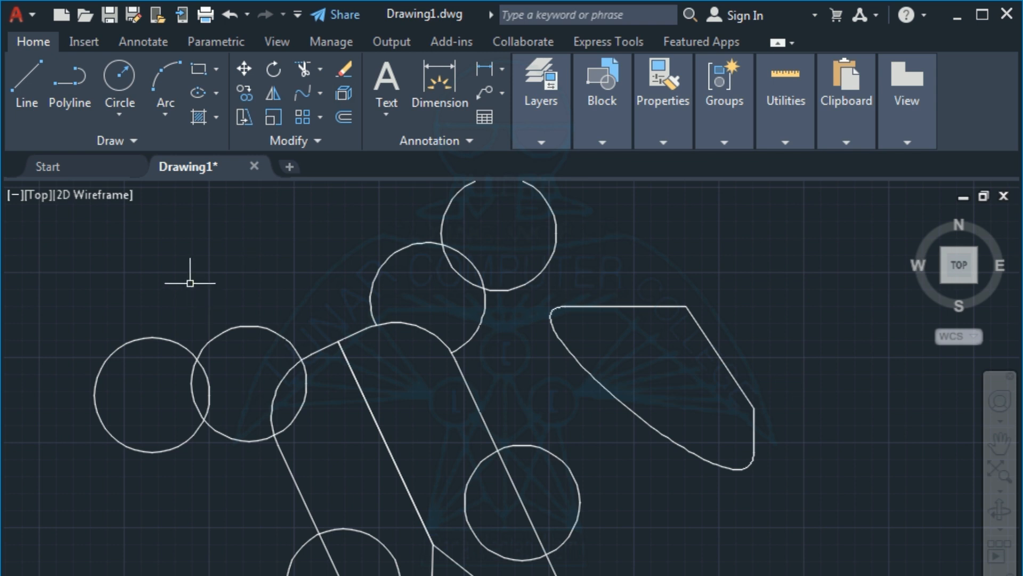
Erase all the objects in the drawing.
scroll(189, 283, down, 2)
click(82, 213)
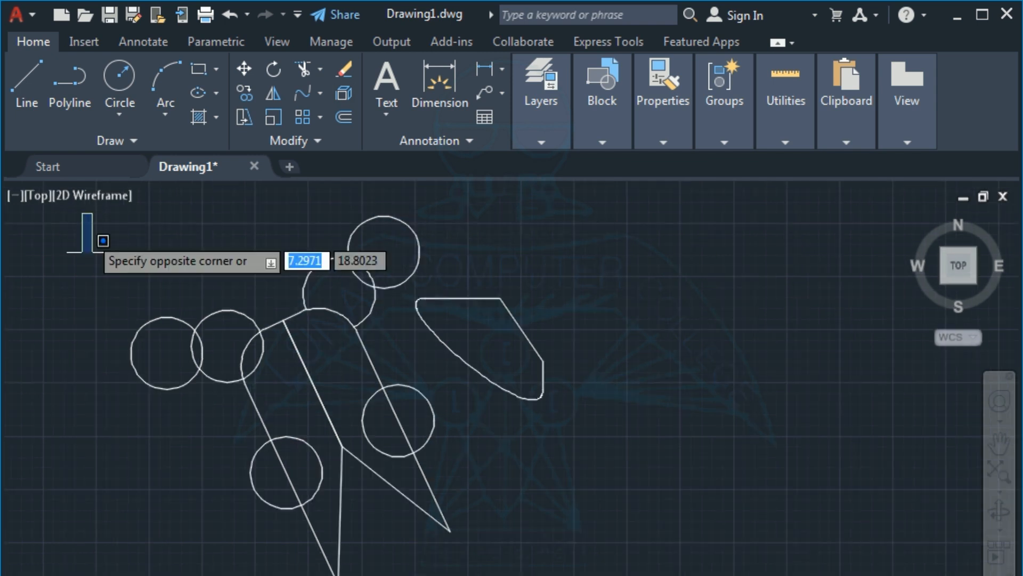
click(612, 574)
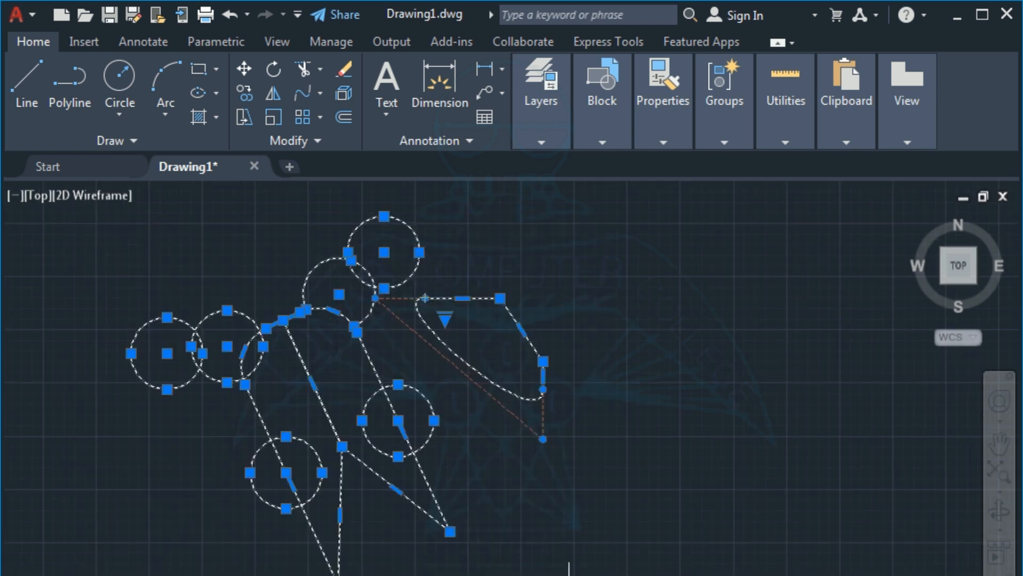
click(347, 70)
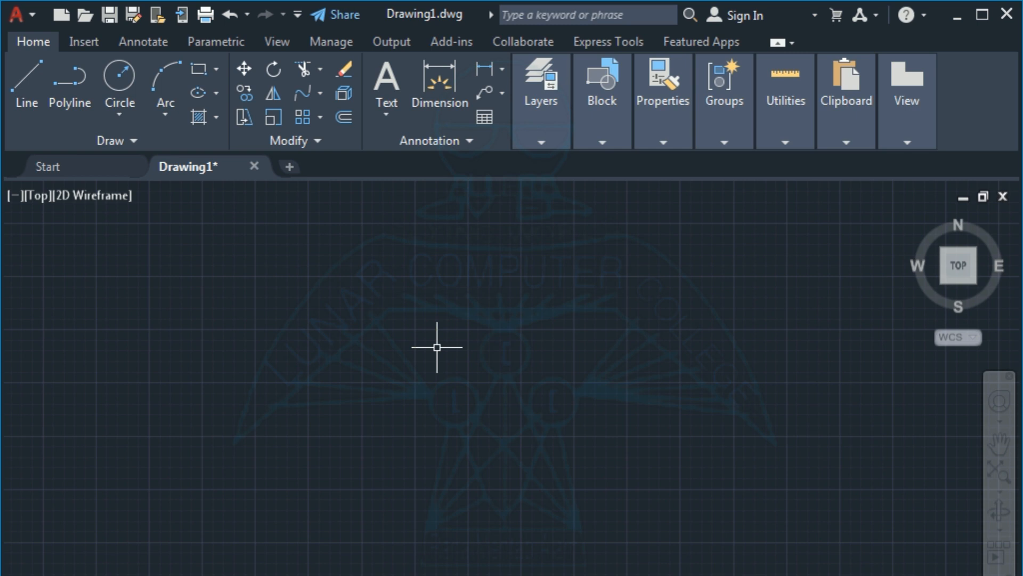
Draw a closed four-sided outline with the Line command, with horizontal upper and lower edges, a vertical right edge and a slanted left edge.
text(p)
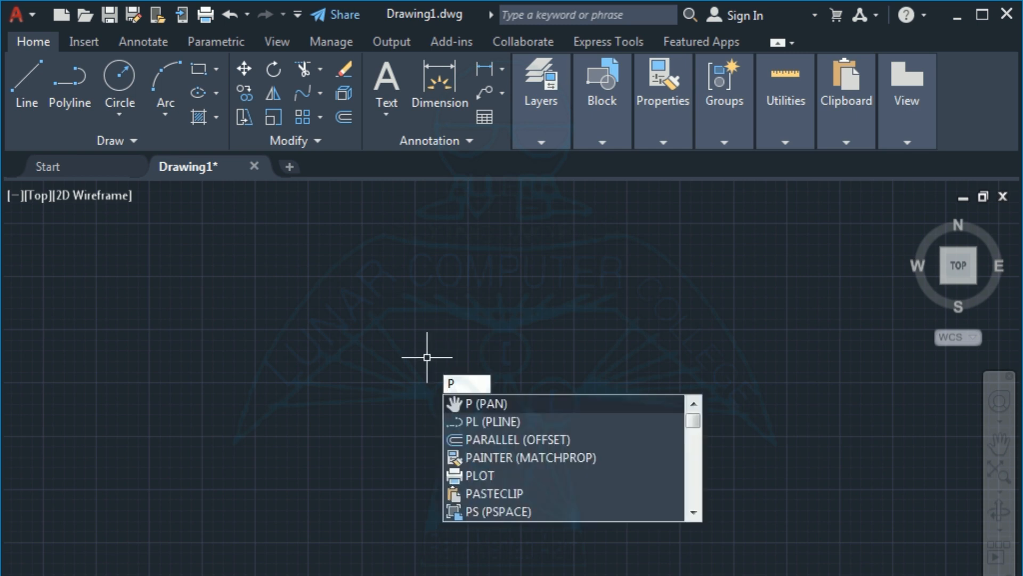
key(BackSpace)
text(l)
key(Return)
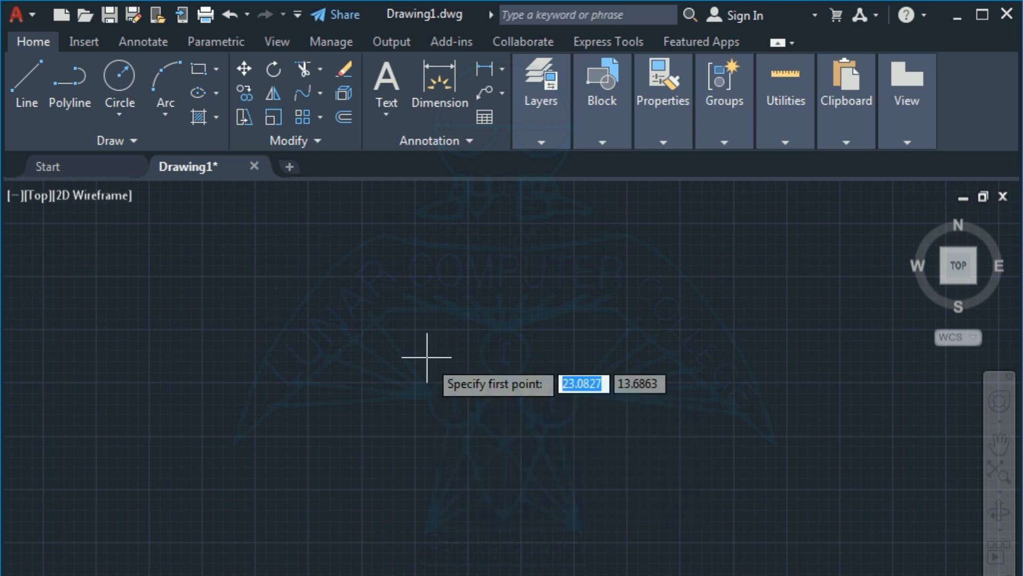
click(414, 276)
click(604, 276)
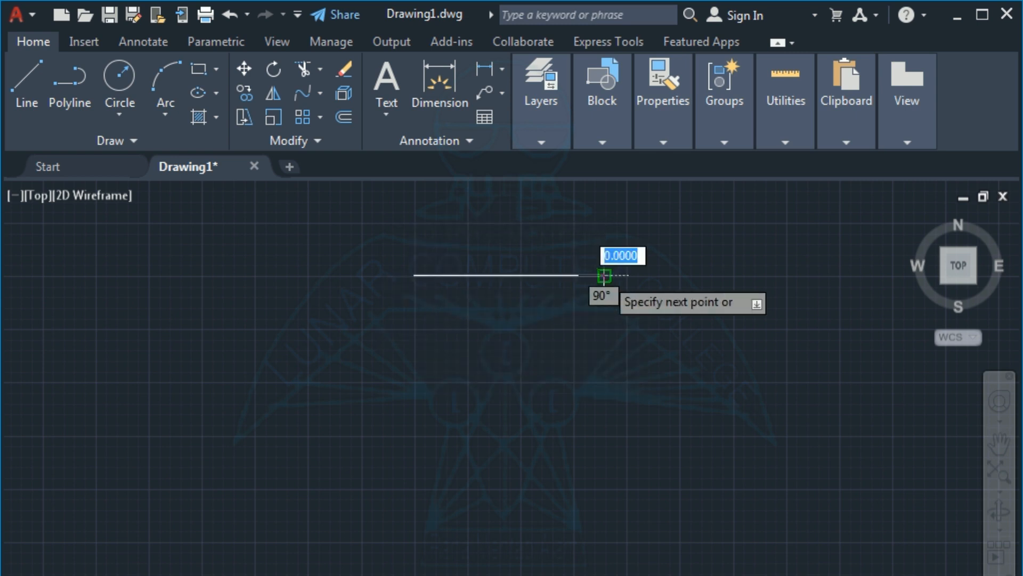
click(604, 461)
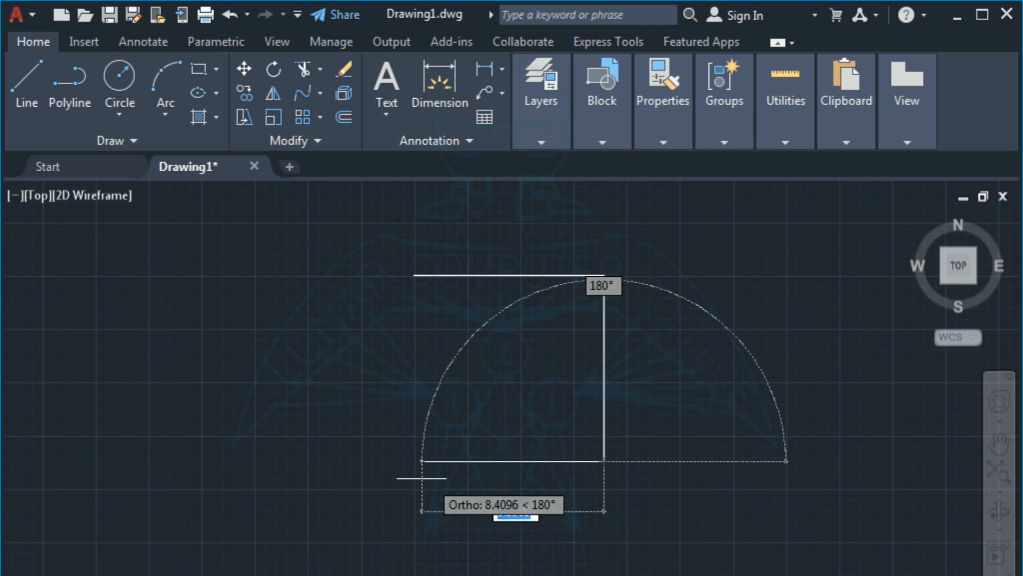
click(376, 461)
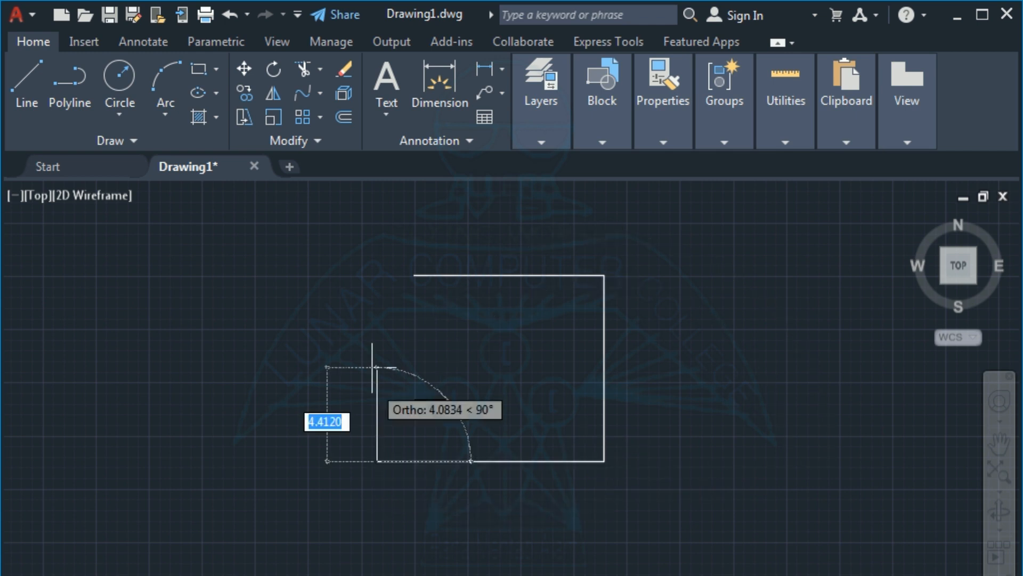
click(413, 276)
key(Escape)
Select the outline's upper edge and slanted edge one at a time to check whether they are separate objects.
click(461, 278)
key(Escape)
click(403, 321)
key(Escape)
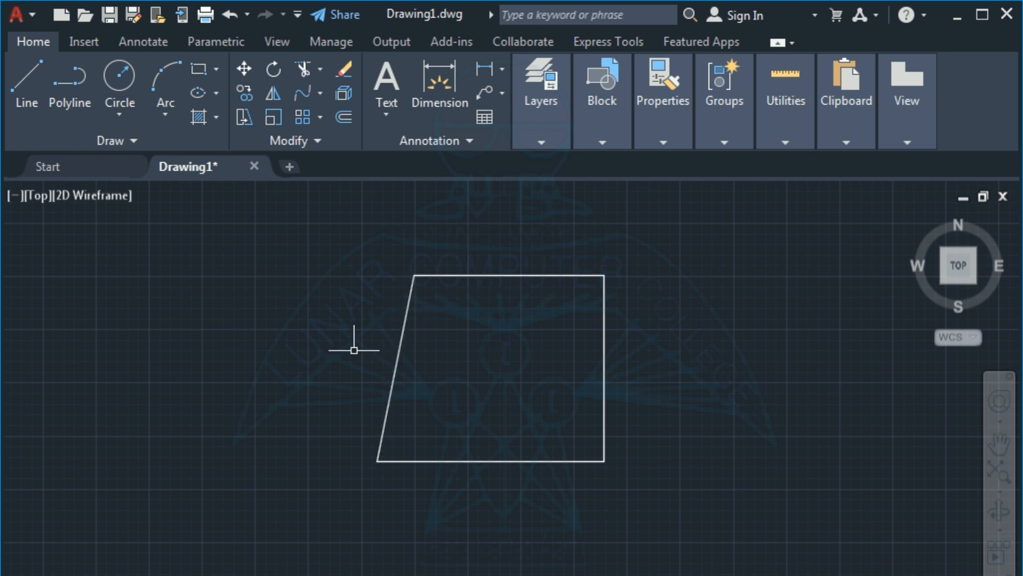
Convert the outline's four lines into a region and select it at the lower edge to check the result.
text(reg)
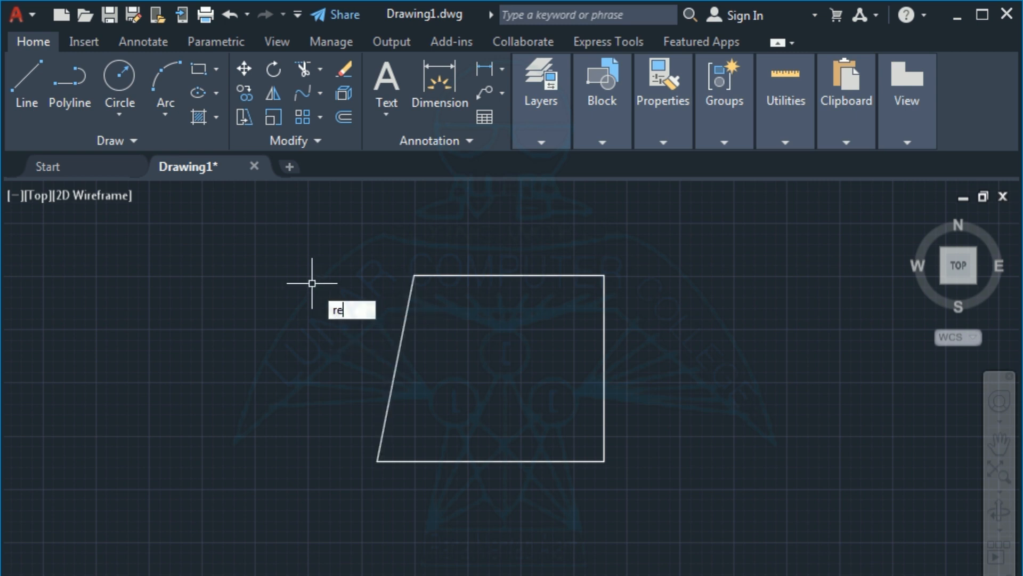
key(Return)
click(343, 237)
click(634, 491)
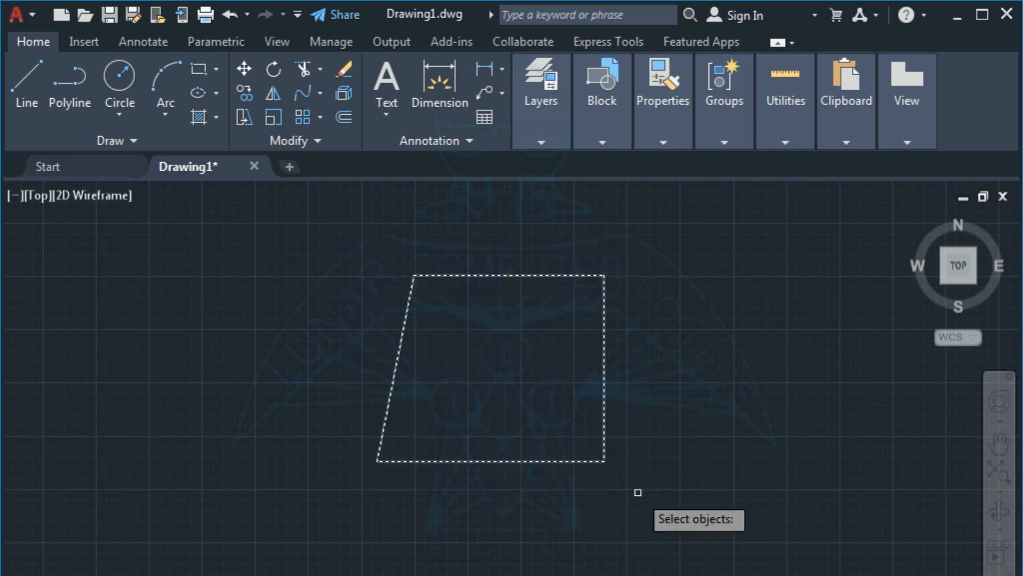
key(Return)
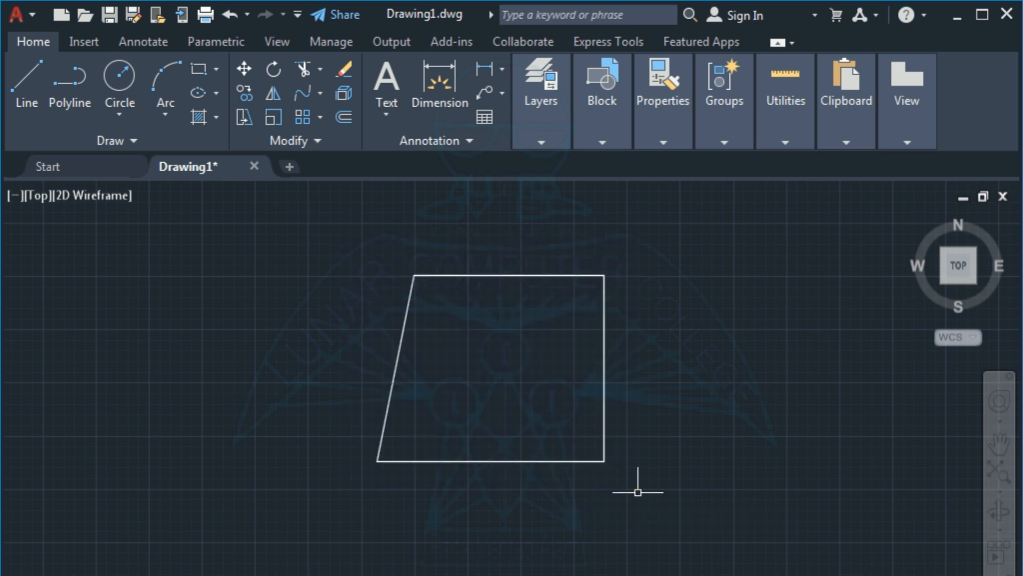
click(560, 448)
click(555, 458)
key(Escape)
Explode the four-sided region into individual lines.
click(341, 94)
click(492, 275)
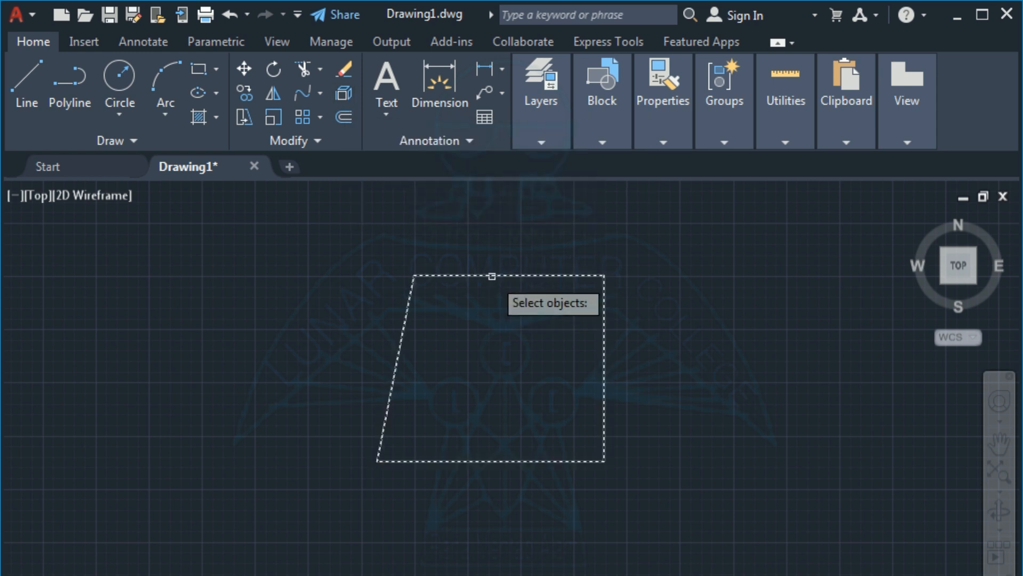
key(Return)
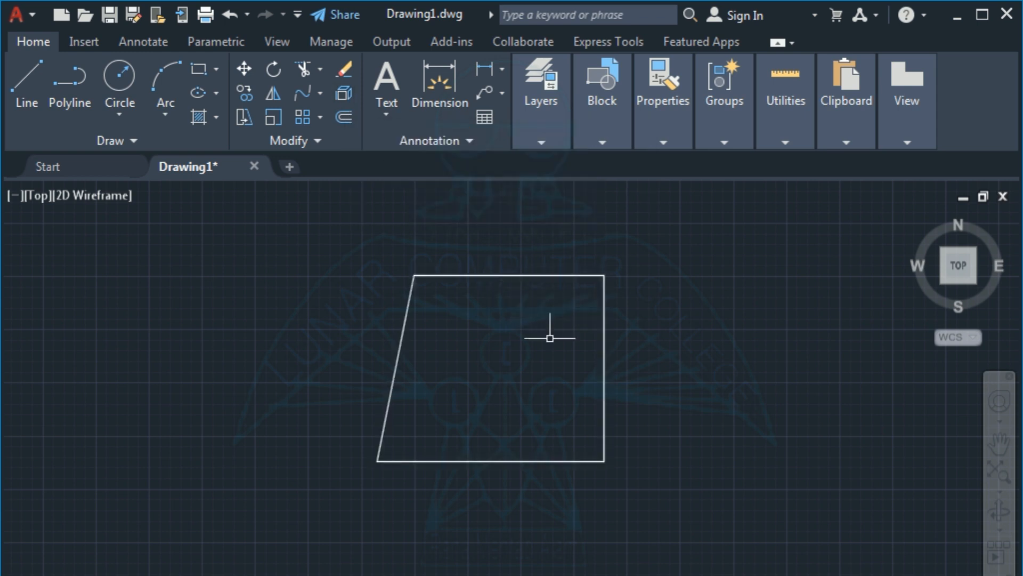
Select the exploded outline's edges one after another to check whether they are independent, and clear the selection.
click(526, 275)
click(604, 347)
key(Escape)
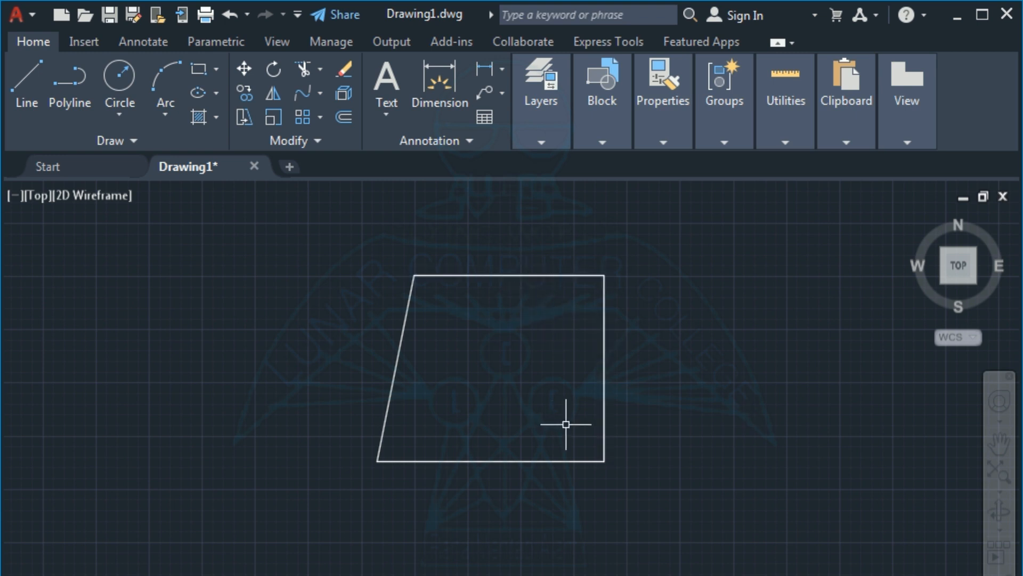
click(540, 460)
click(395, 368)
click(491, 275)
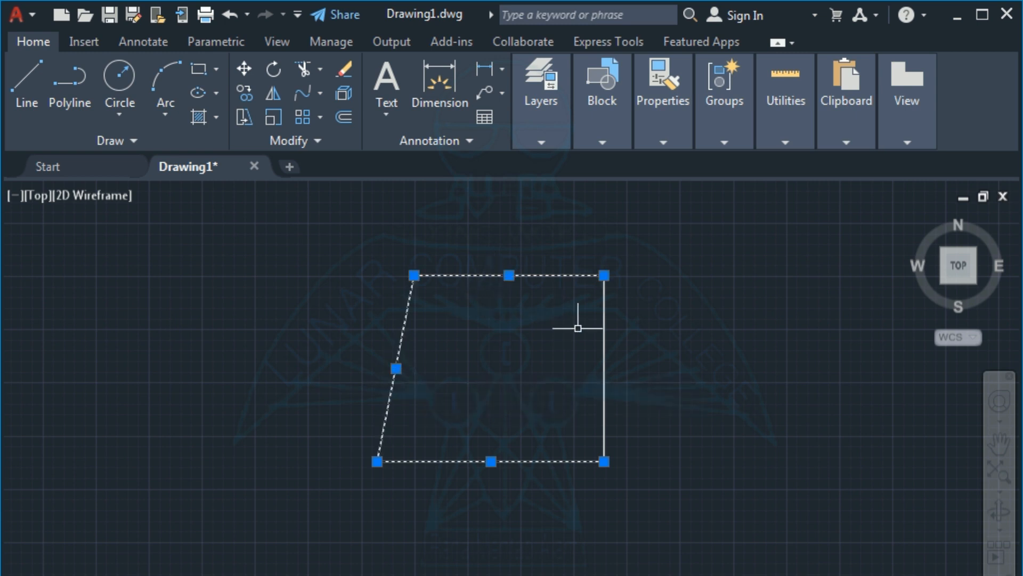
key(Escape)
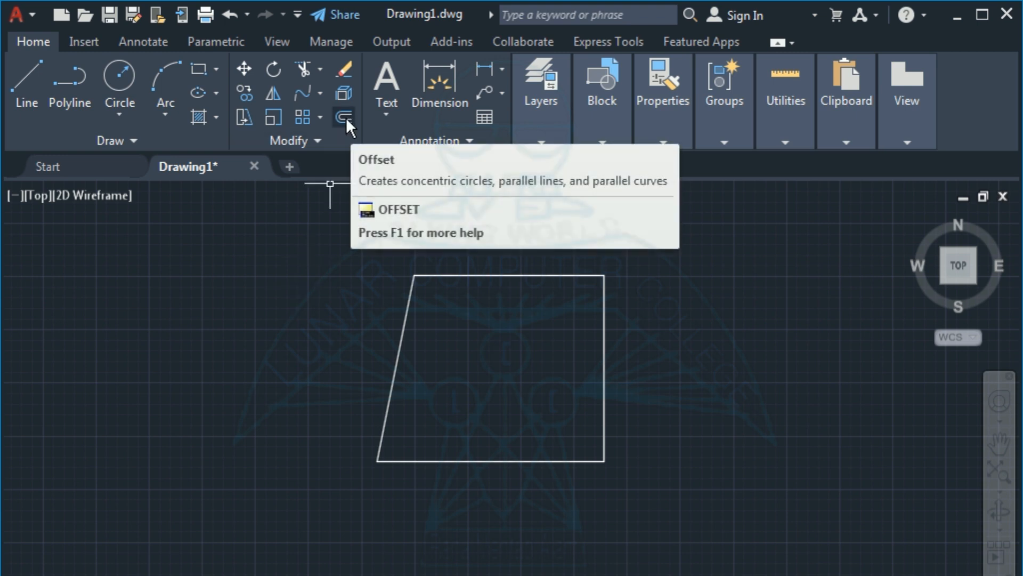
Offset the outline's upper edge 2 units toward the inside of the shape.
text(o)
key(Return)
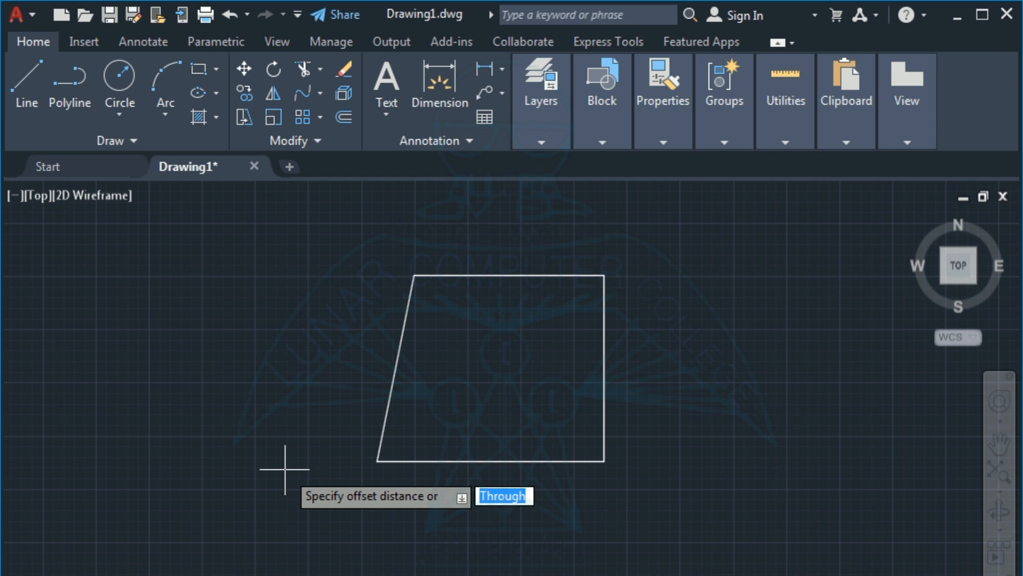
text(2)
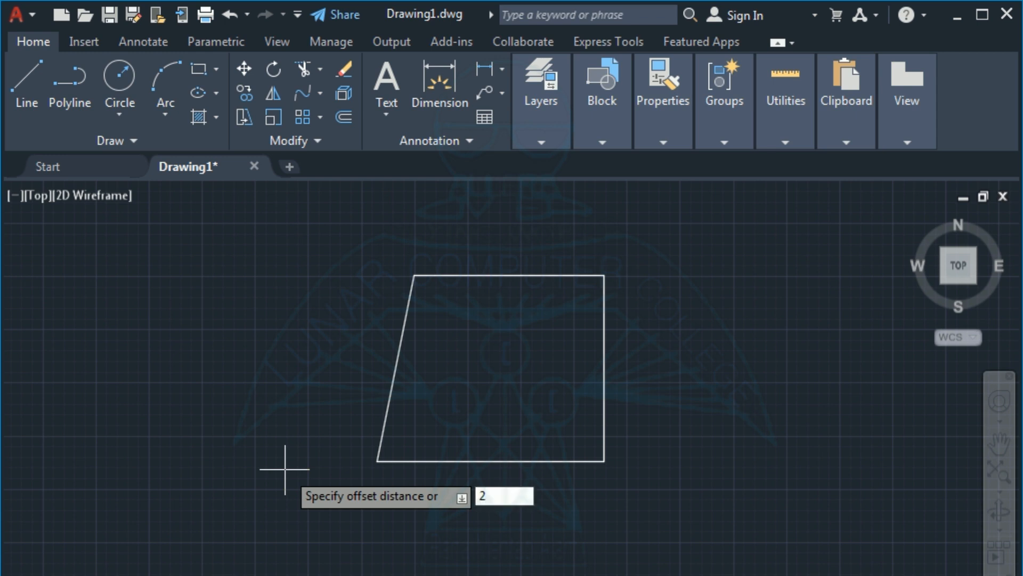
key(Return)
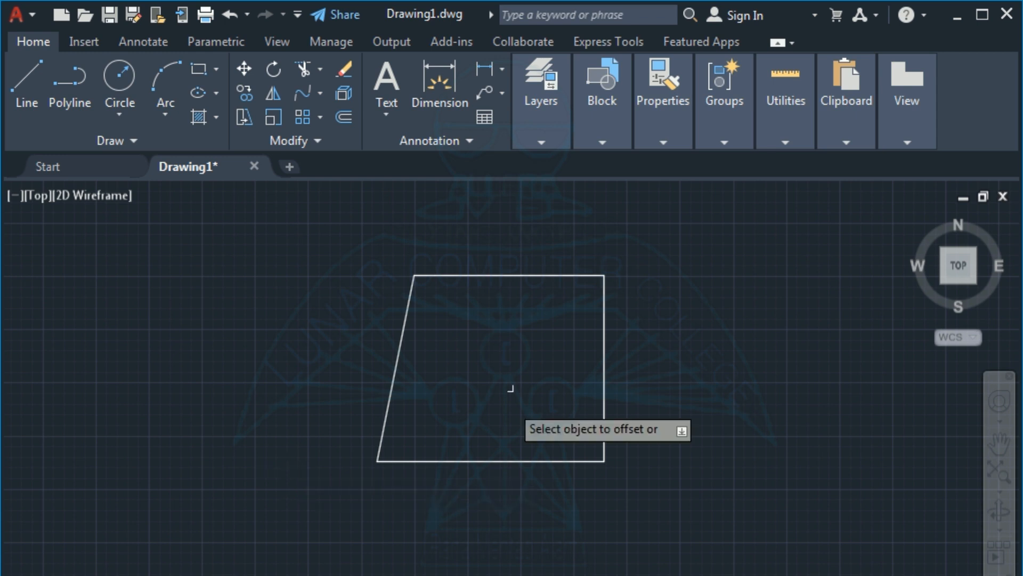
click(481, 275)
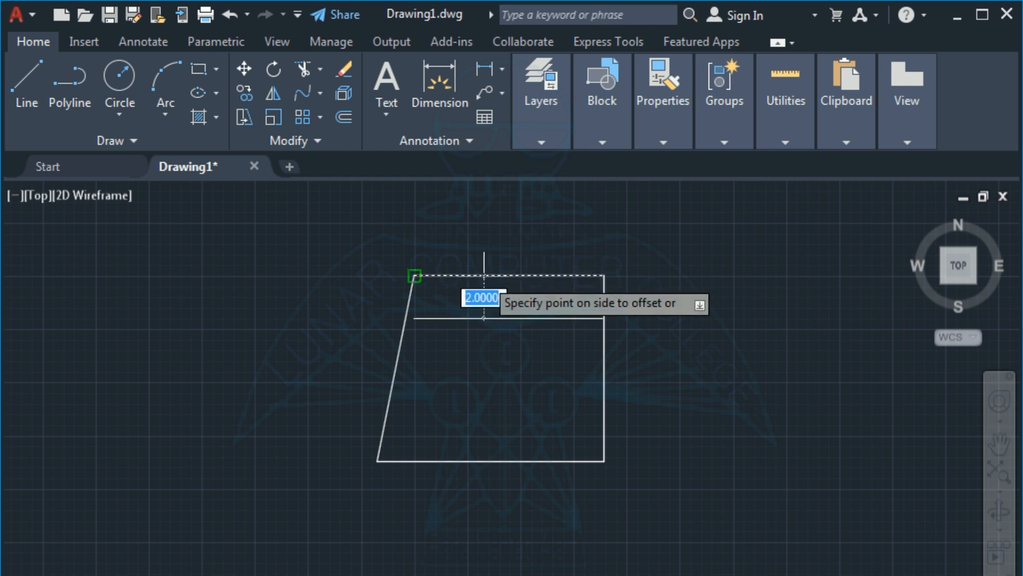
click(485, 319)
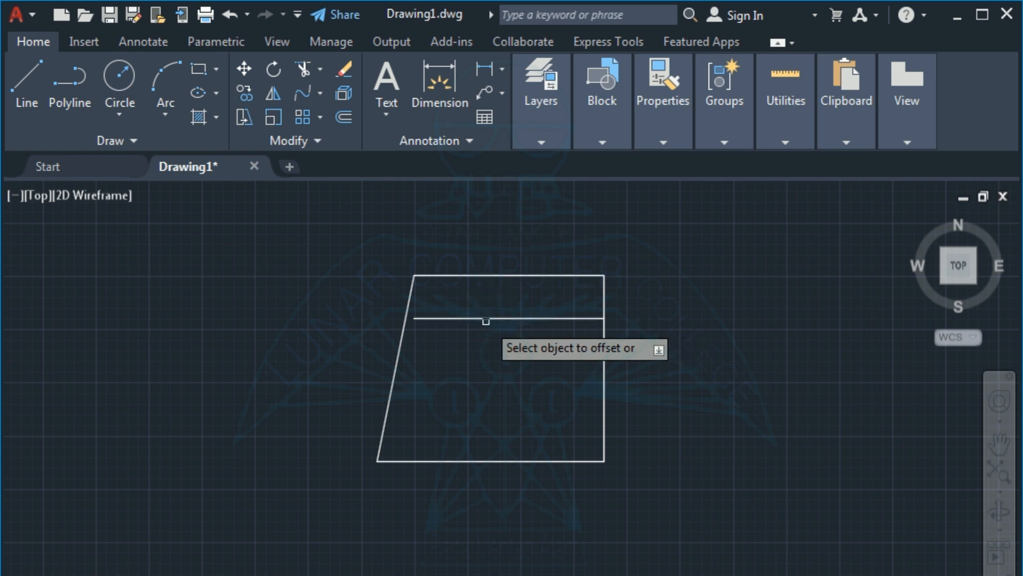
Offset the outline's lower, right and slanted edges inward at the same 2-unit distance and end the Offset command.
click(474, 462)
click(476, 418)
click(604, 382)
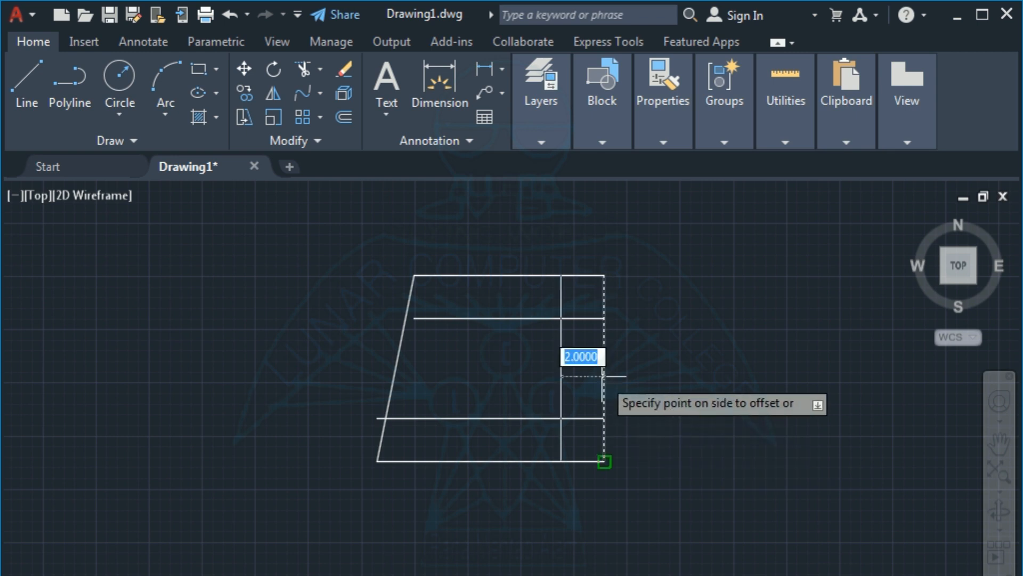
click(554, 368)
click(394, 373)
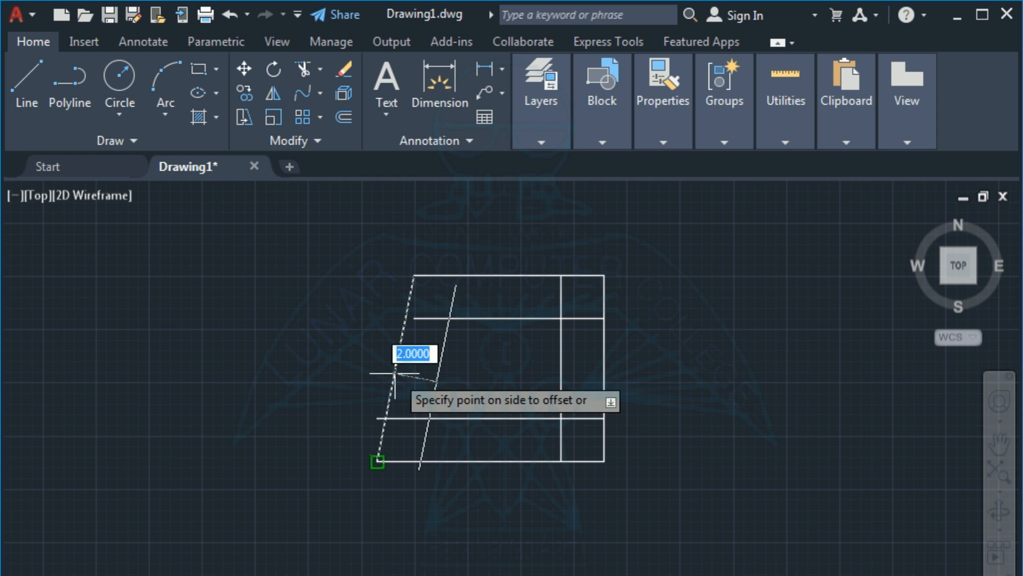
click(440, 379)
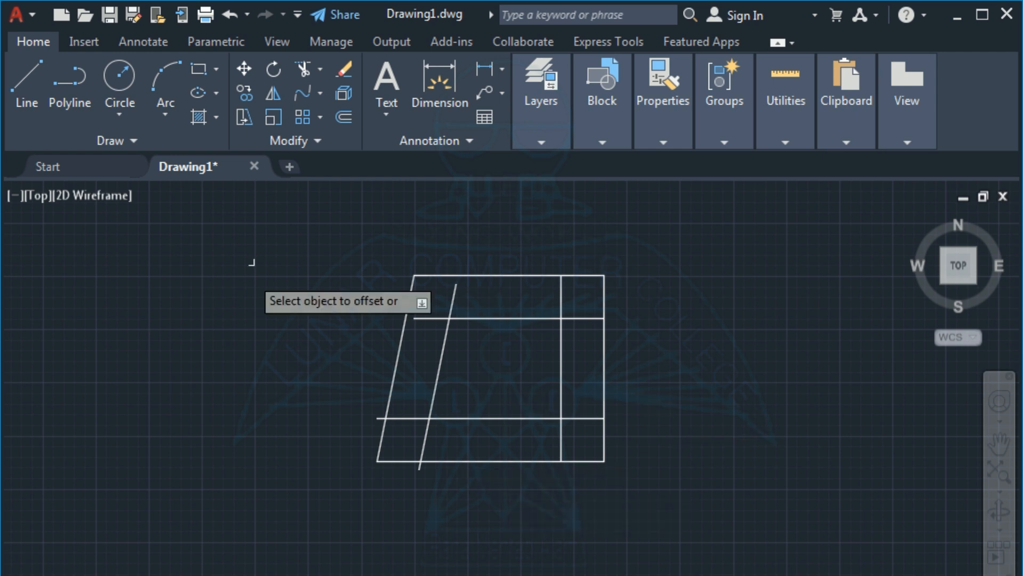
key(Escape)
Erase the whole outline together with its offset lines.
click(345, 226)
click(678, 543)
key(Delete)
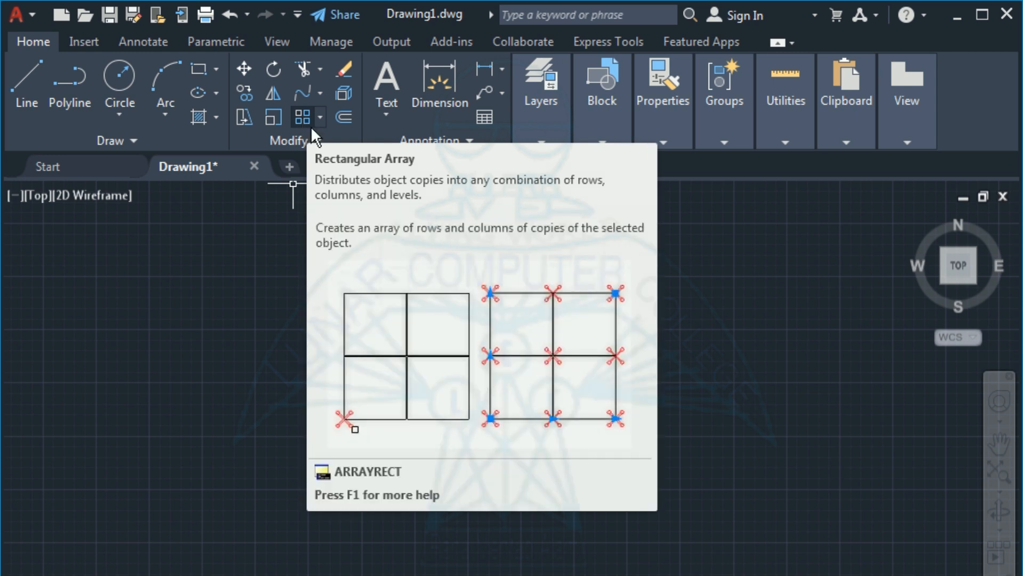
Draw a small circle near the middle of the empty drawing area.
click(320, 118)
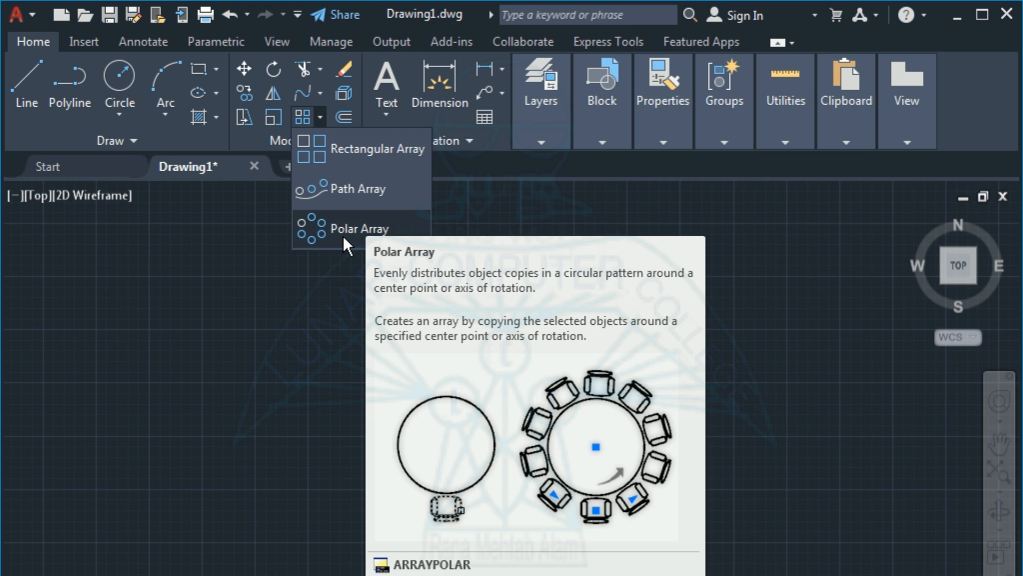
text(c)
key(Return)
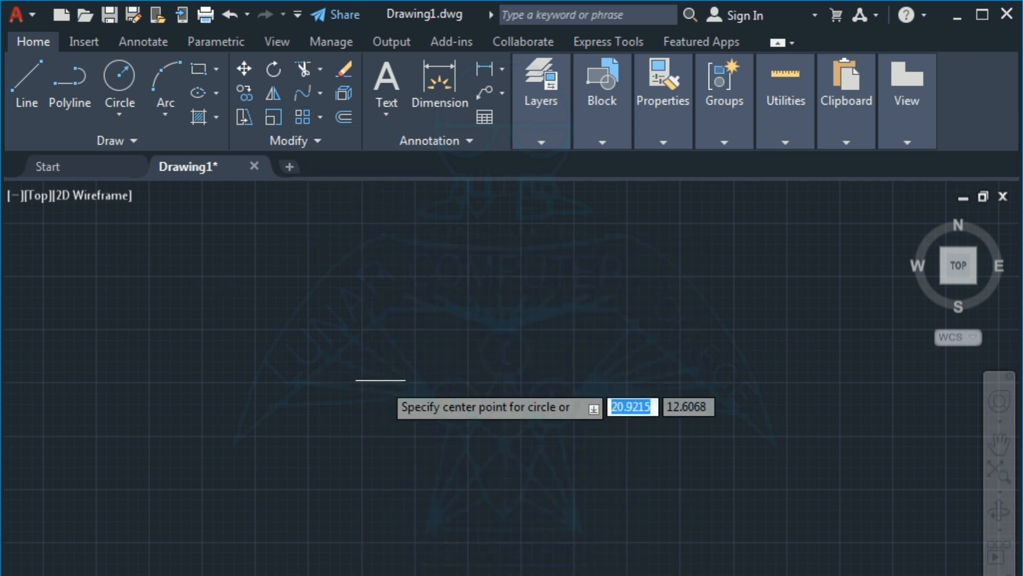
click(414, 381)
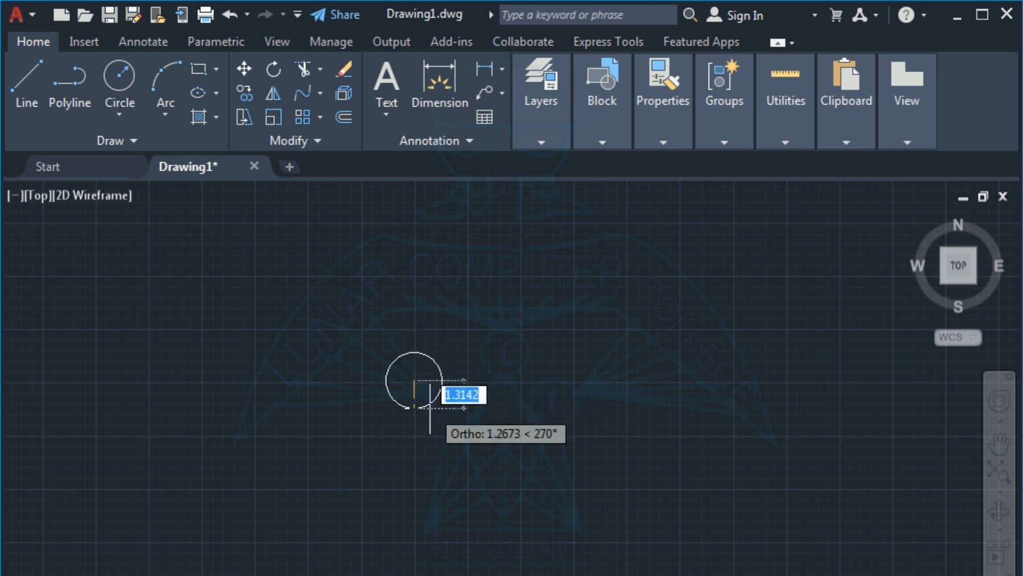
click(426, 398)
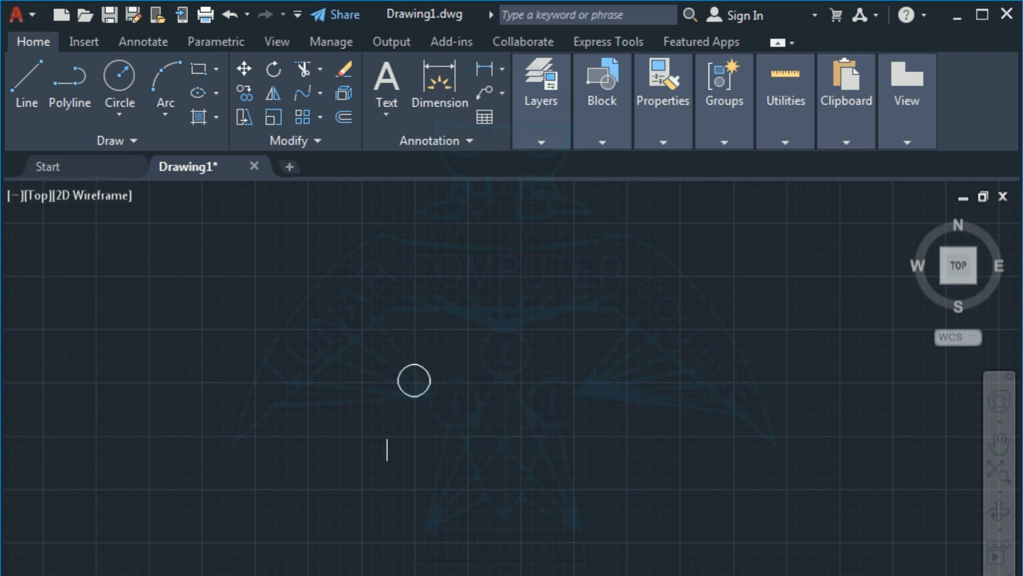
Create a rectangular array of the circle and set it to 3 columns.
click(316, 114)
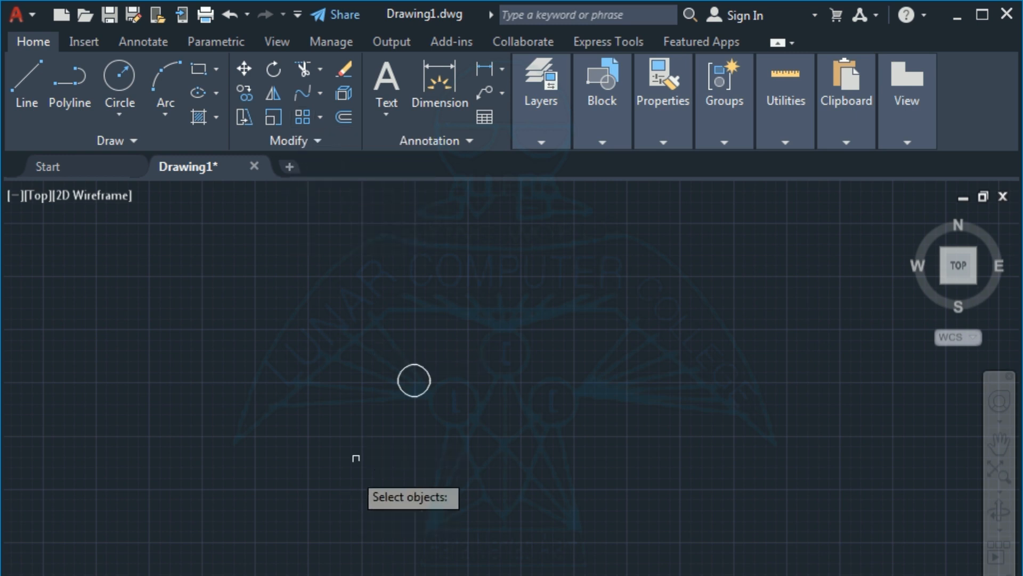
click(403, 387)
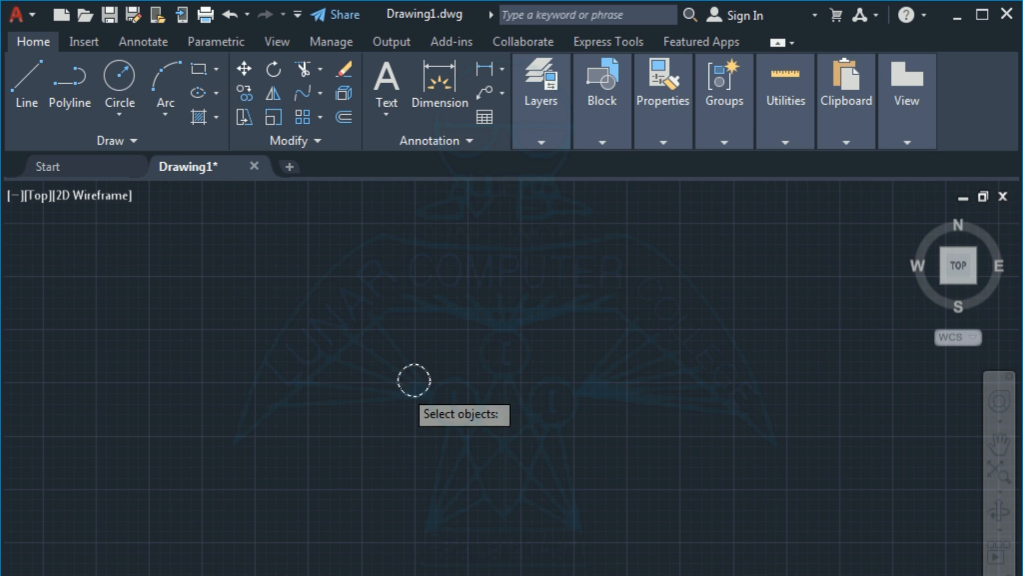
key(Return)
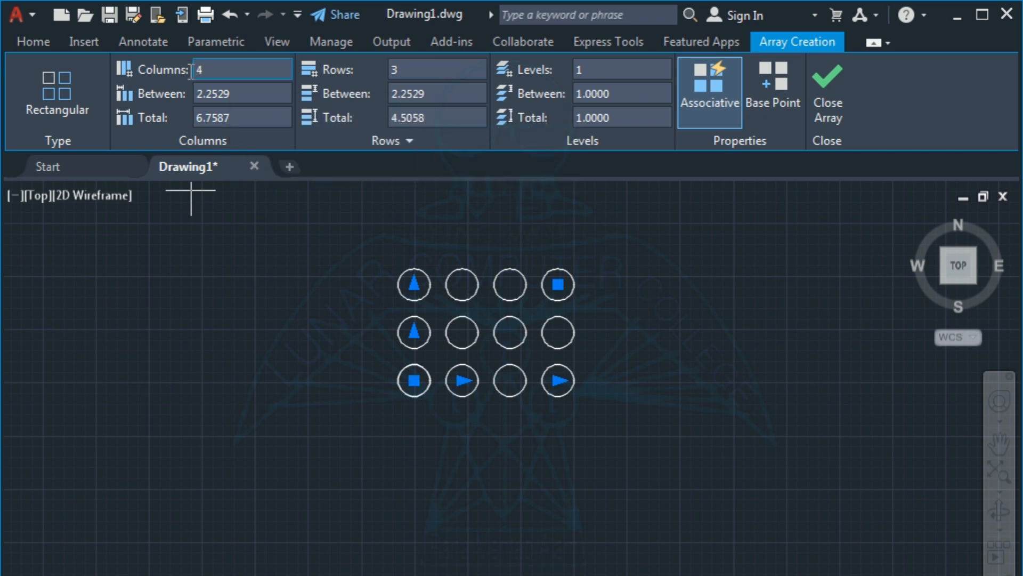
click(224, 69)
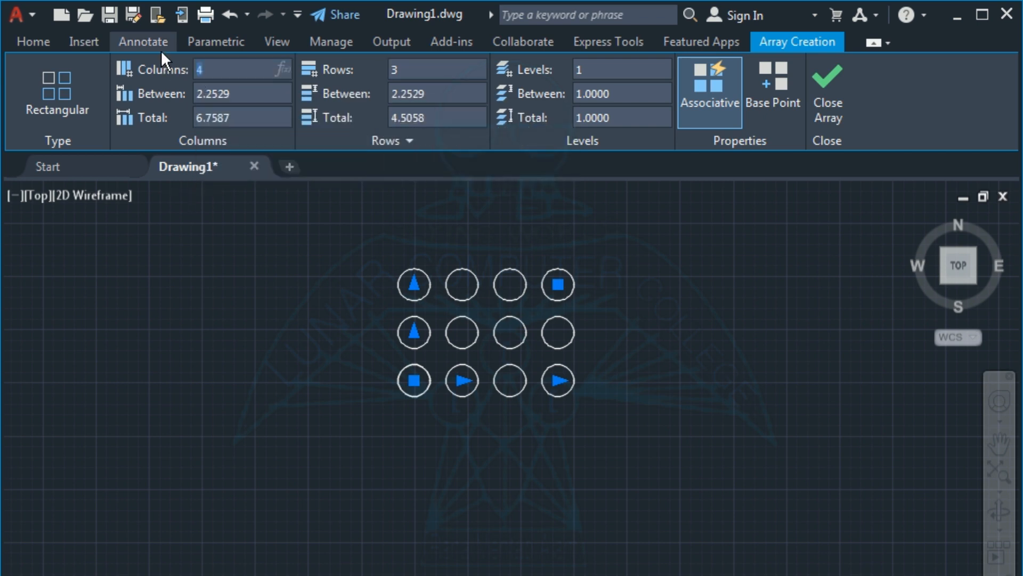
text(3)
key(Return)
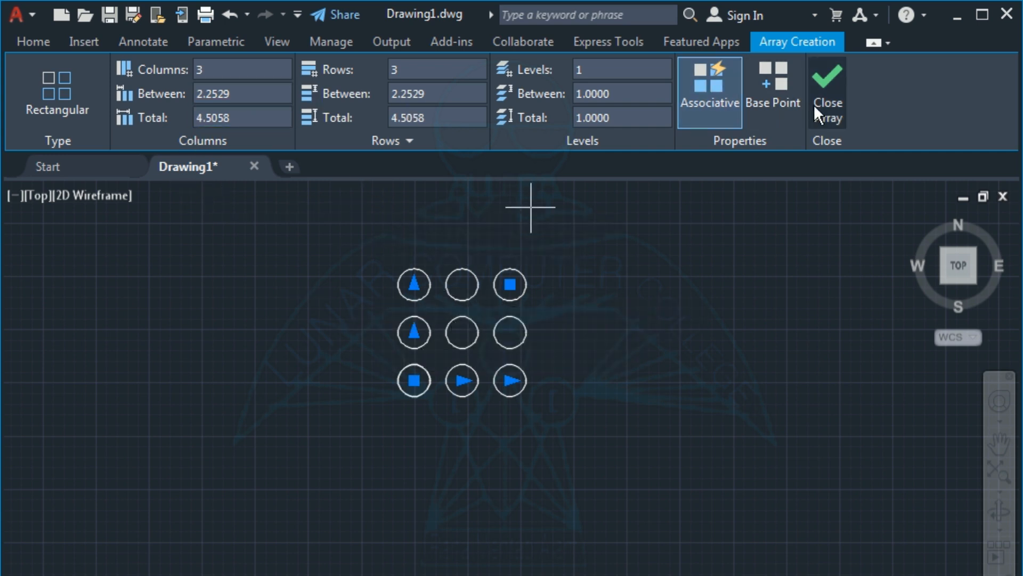
Set the circle array to 10 columns and 1 row, and finish the array.
click(229, 69)
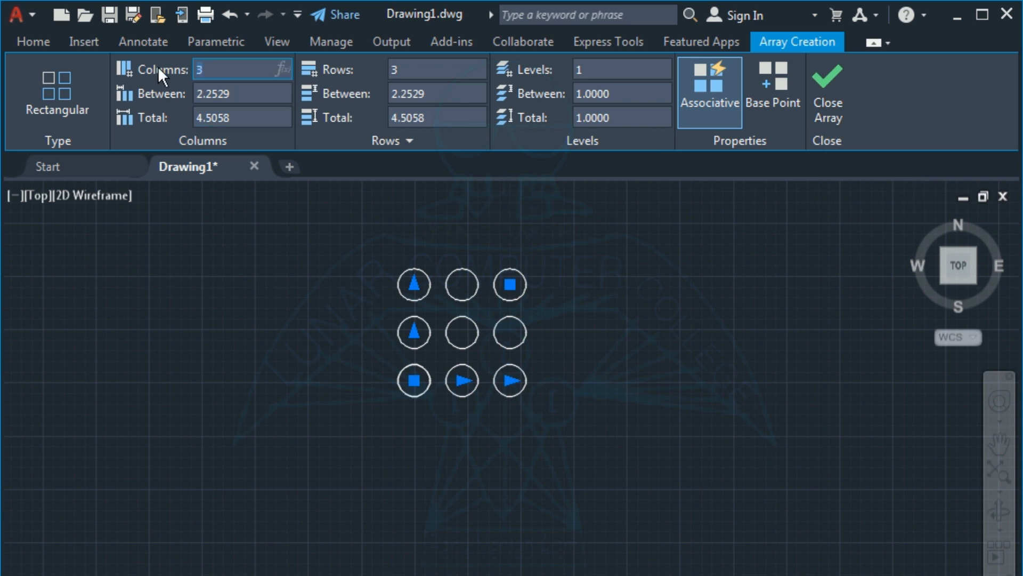
text(10)
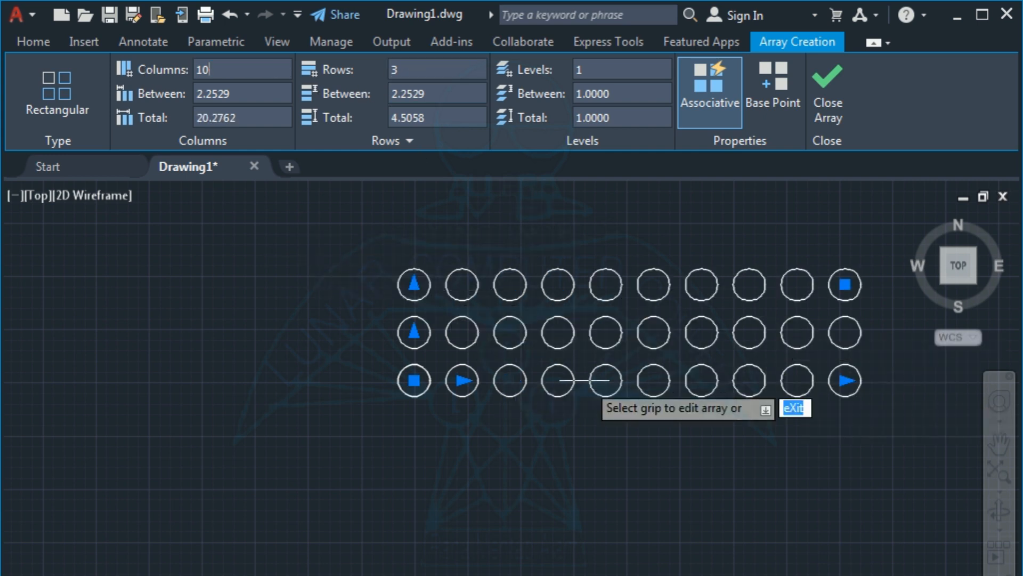
key(Tab)
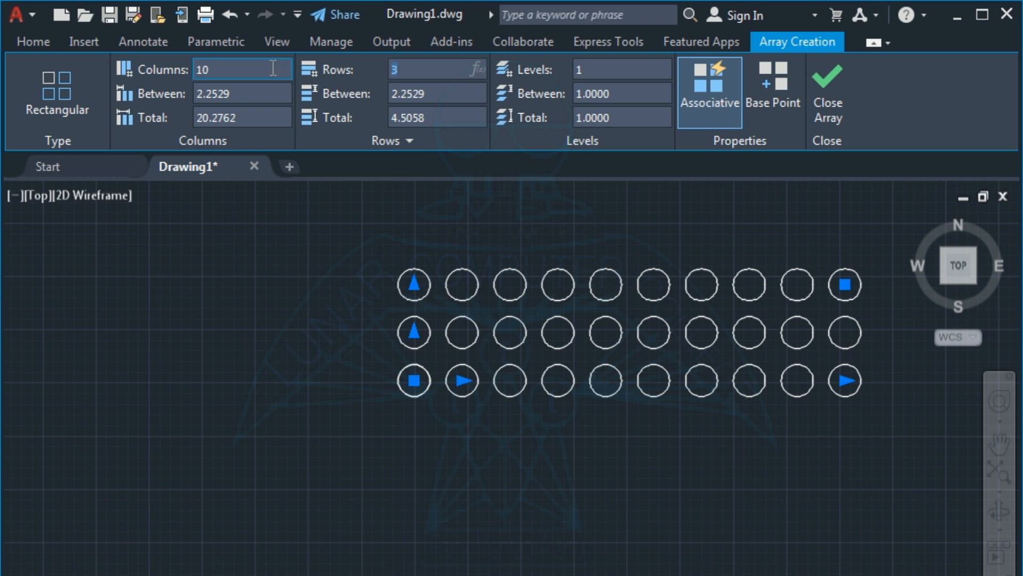
text(1)
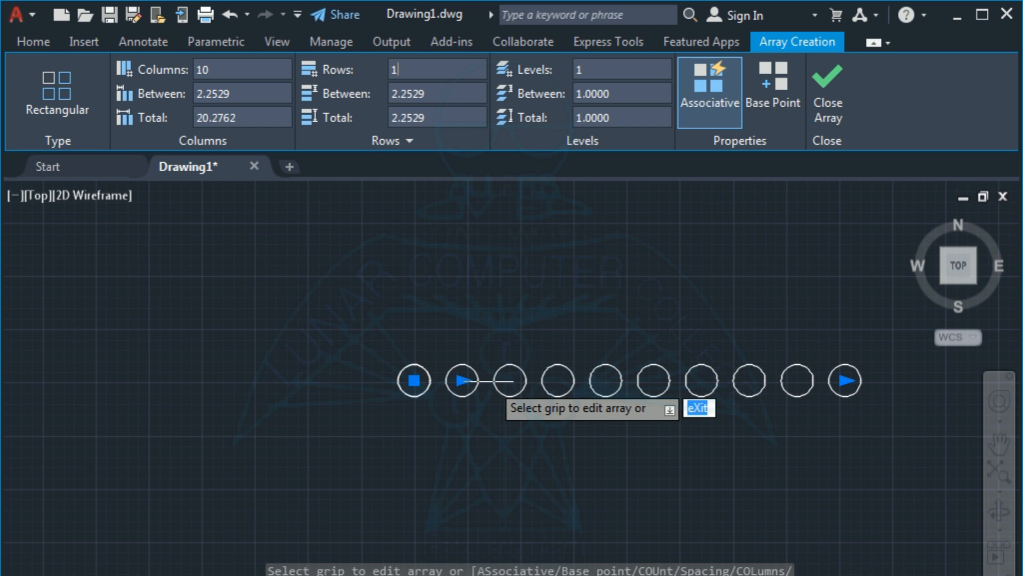
click(829, 100)
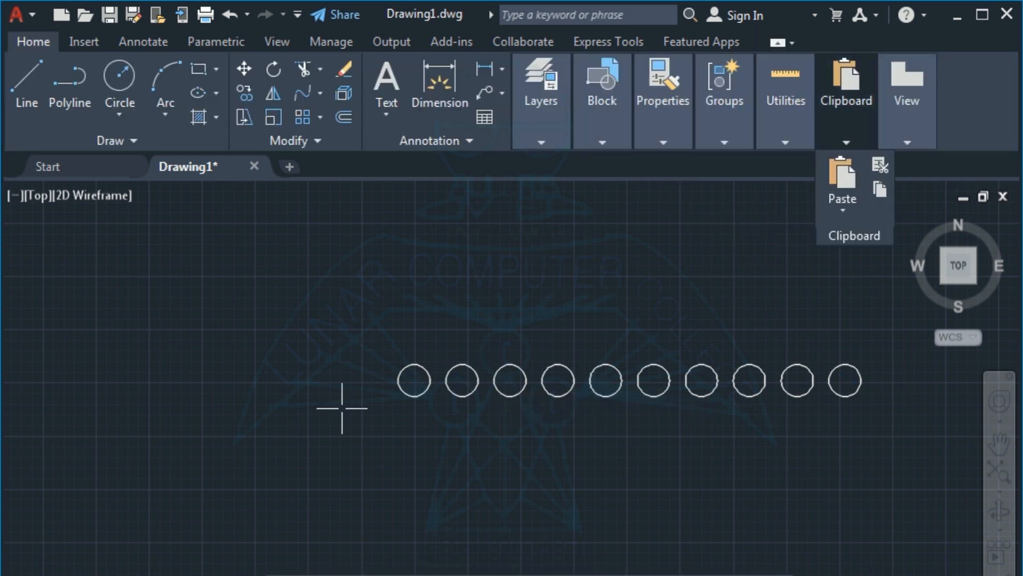
Erase the row of arrayed circles.
click(347, 324)
click(968, 424)
key(Delete)
Draw a small upright rectangle about 2.4 units wide near the middle of the drawing area.
text(rec)
key(Return)
click(472, 293)
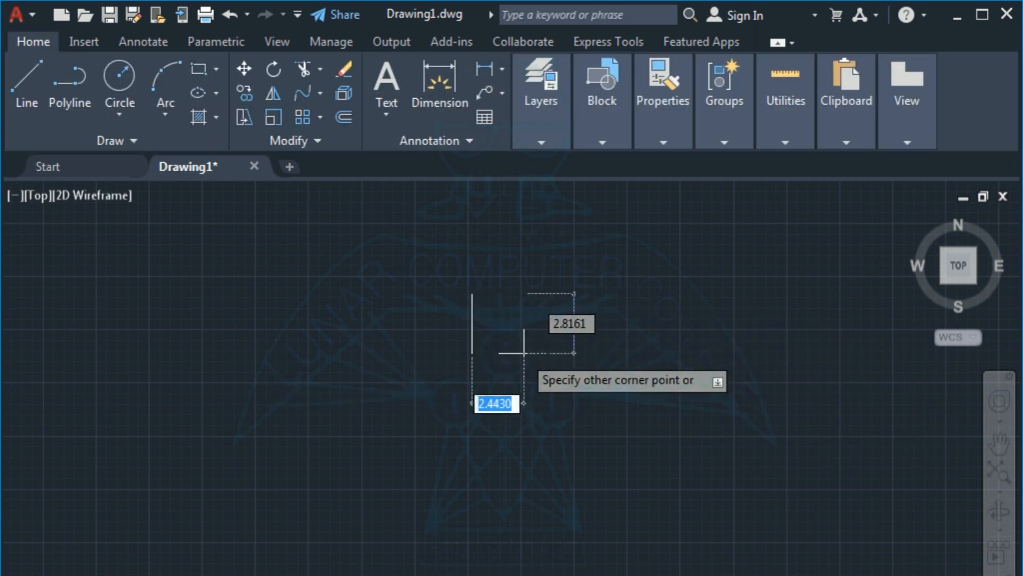
click(524, 366)
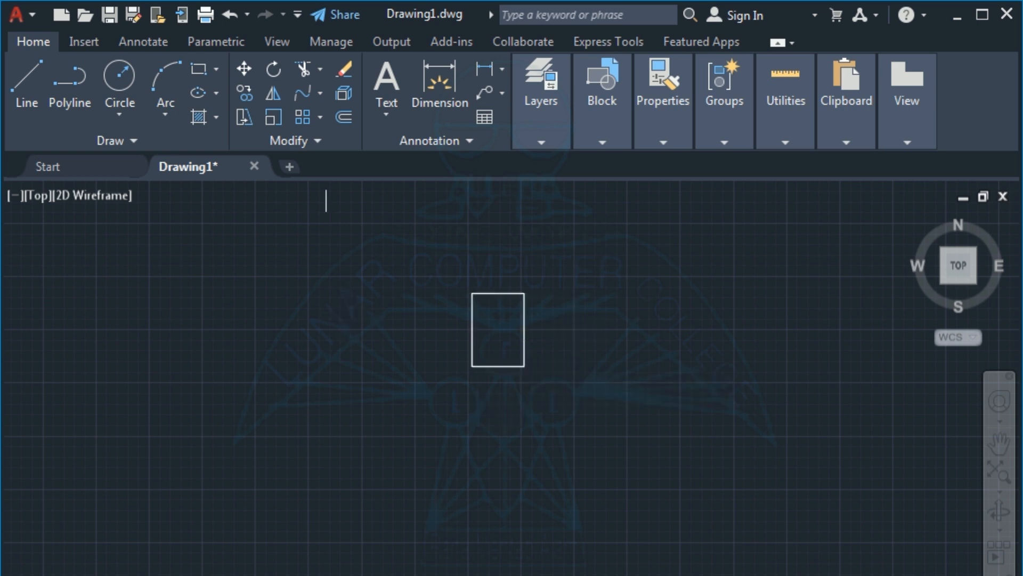
Create a polar array of the rectangle around a center point a short distance below it.
click(320, 117)
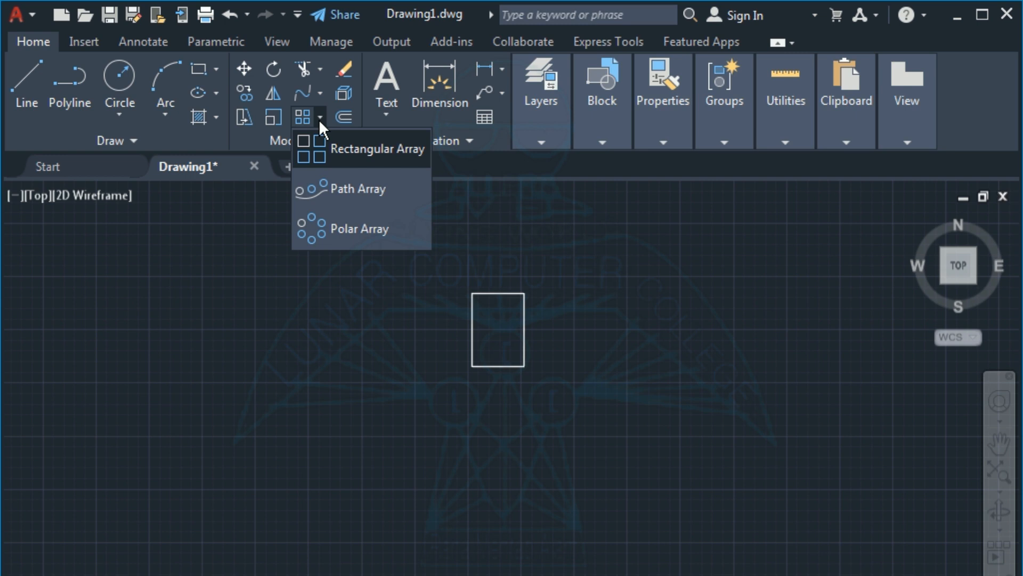
click(343, 237)
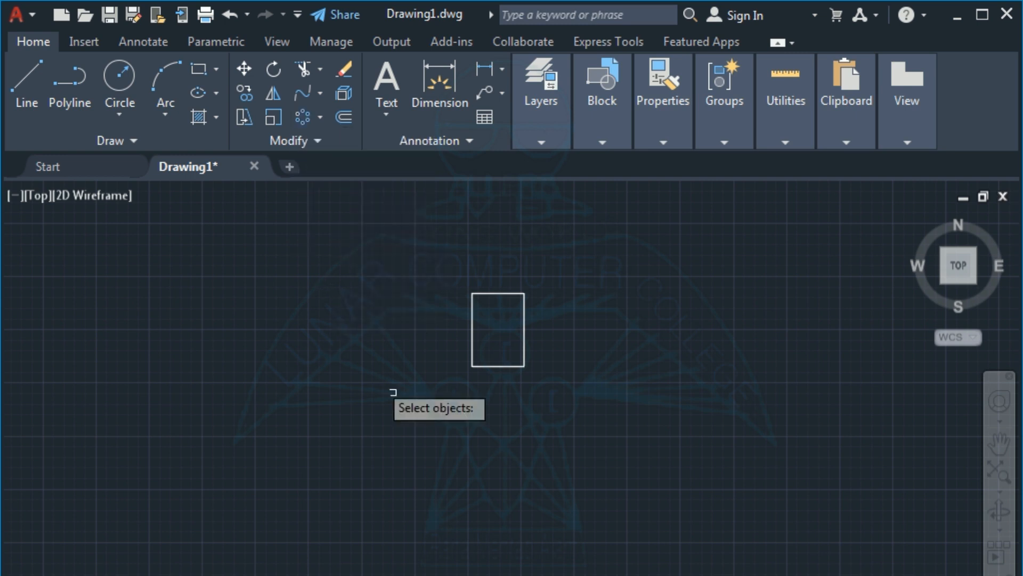
click(491, 367)
key(Return)
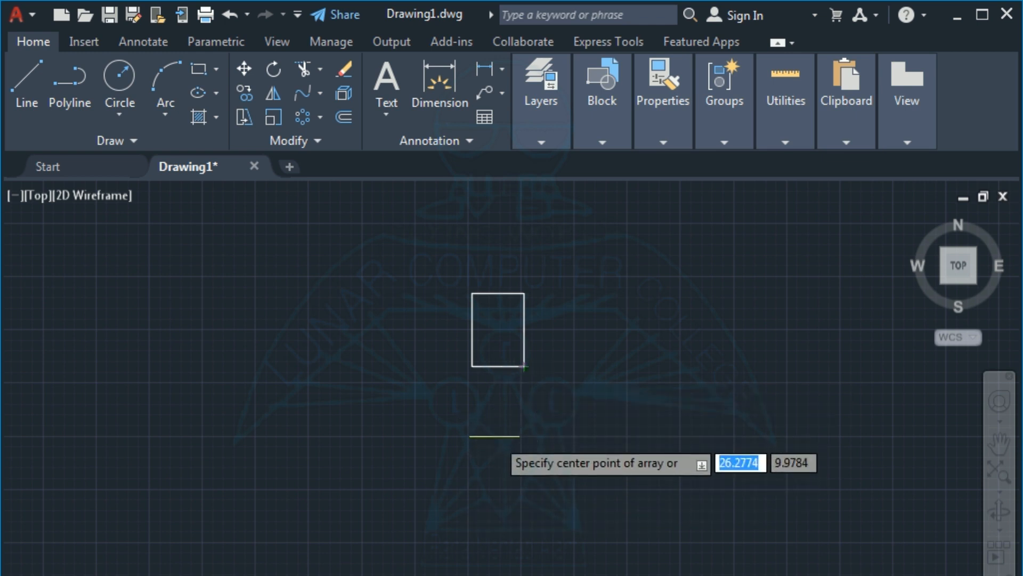
click(494, 436)
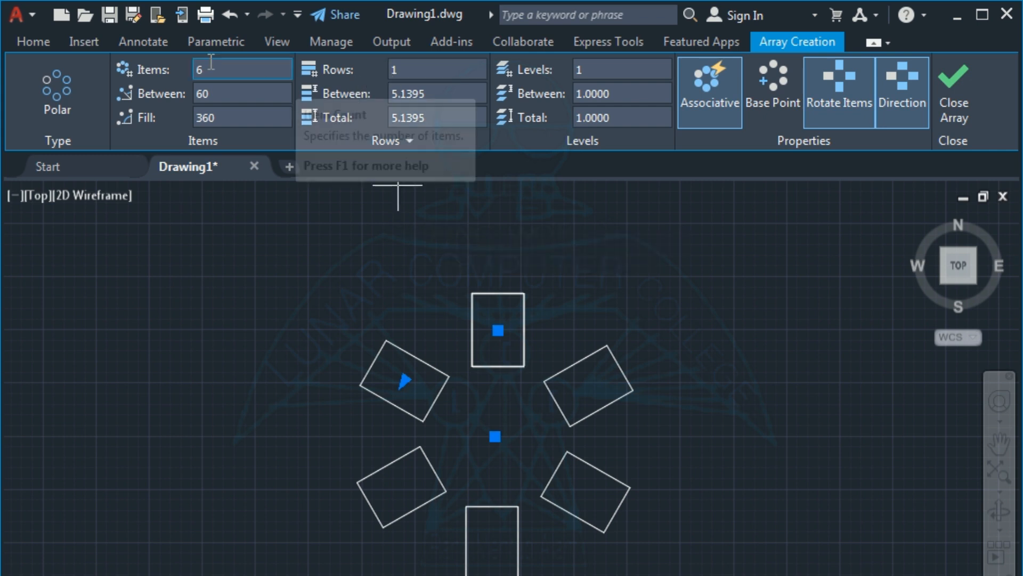
Set the polar array to 12 items and finish the array.
click(228, 69)
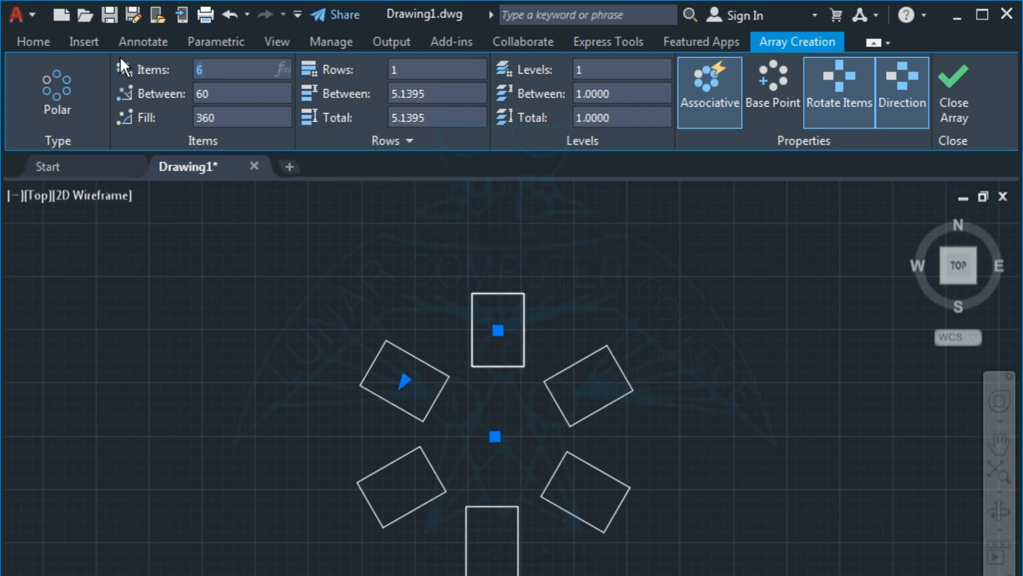
text(12)
key(Return)
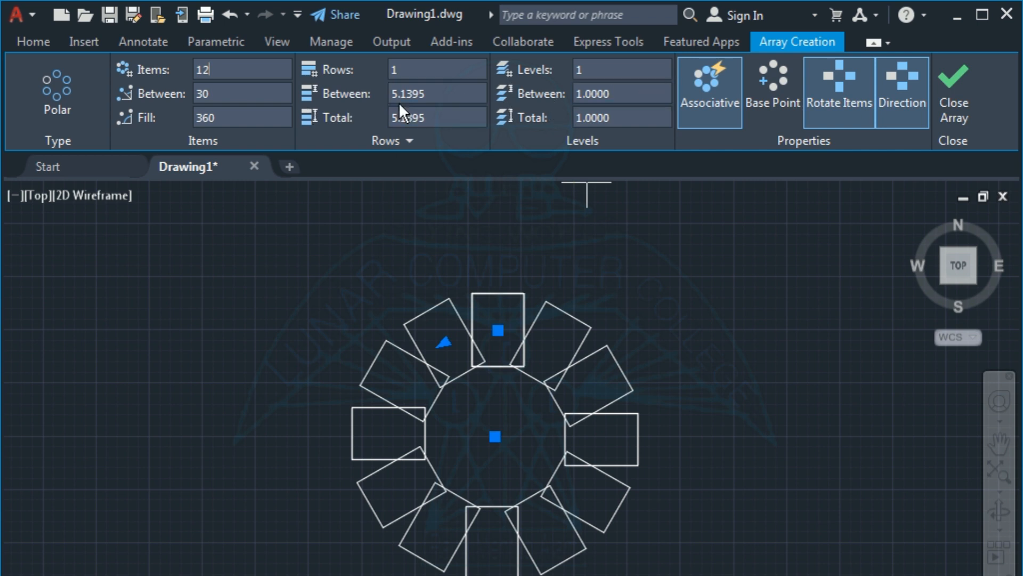
click(947, 110)
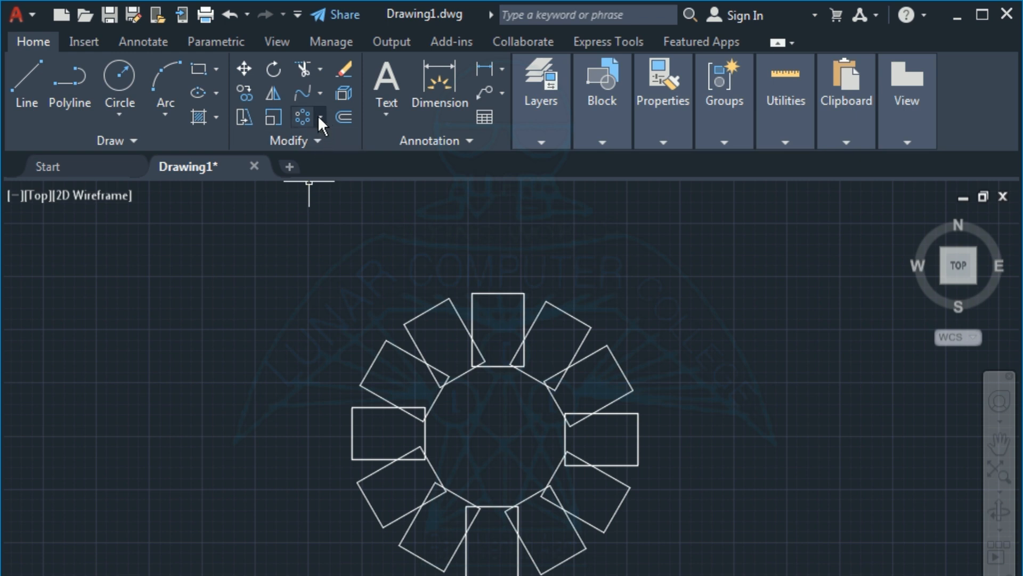
Erase the polar array of rectangles.
click(319, 116)
key(ctrl+a)
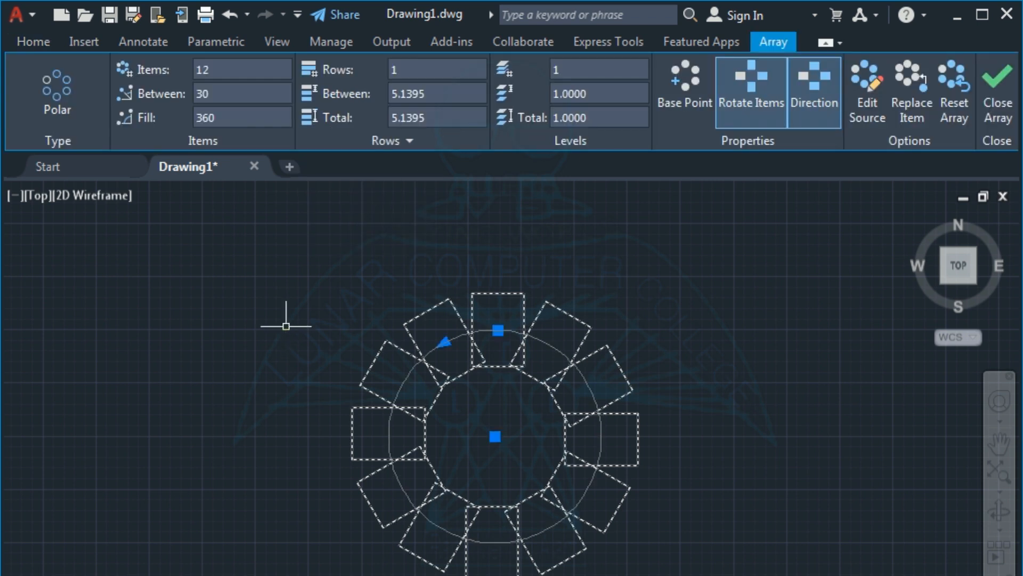
key(Delete)
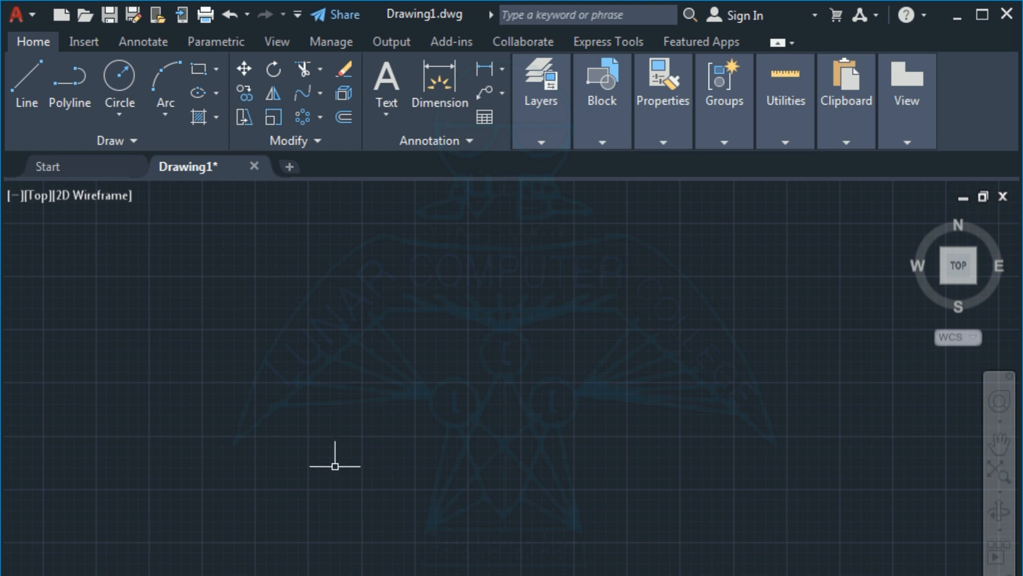
Draw an open four-segment polyline with Ortho off, rising and steepening from the lower left to the upper right of the drawing area.
text(pl)
key(Return)
click(306, 500)
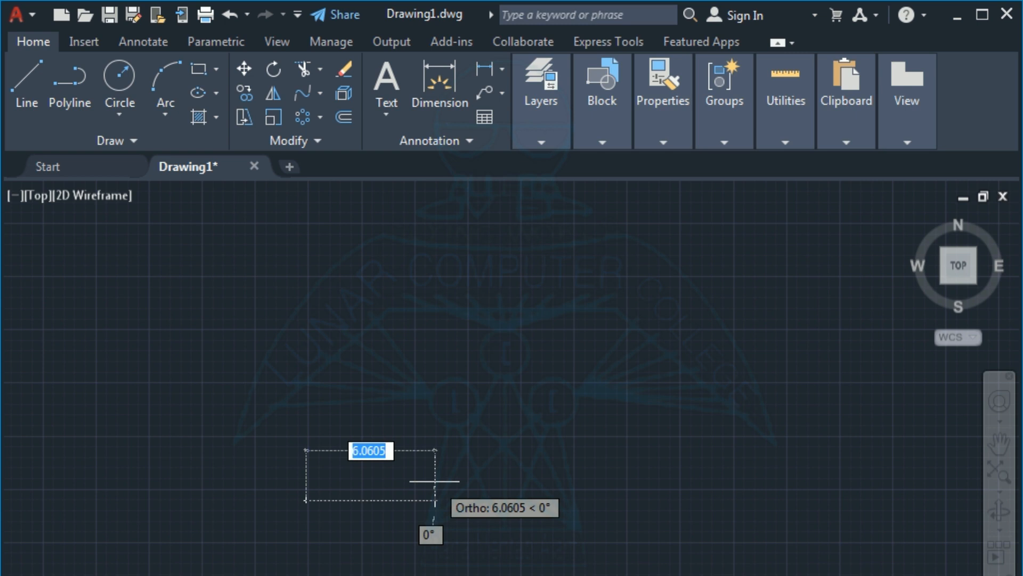
key(F8)
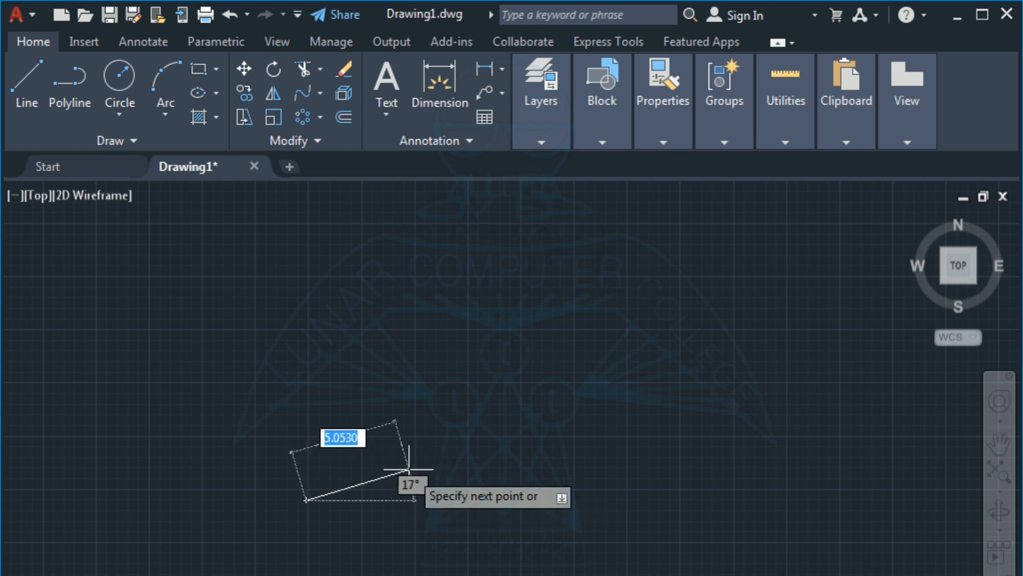
click(425, 460)
click(530, 389)
click(580, 322)
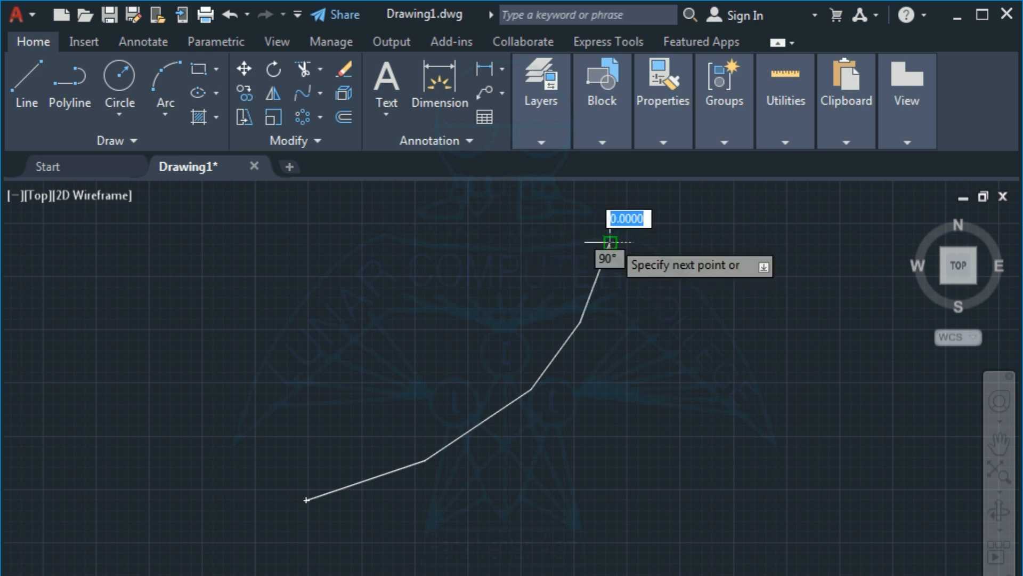
key(Return)
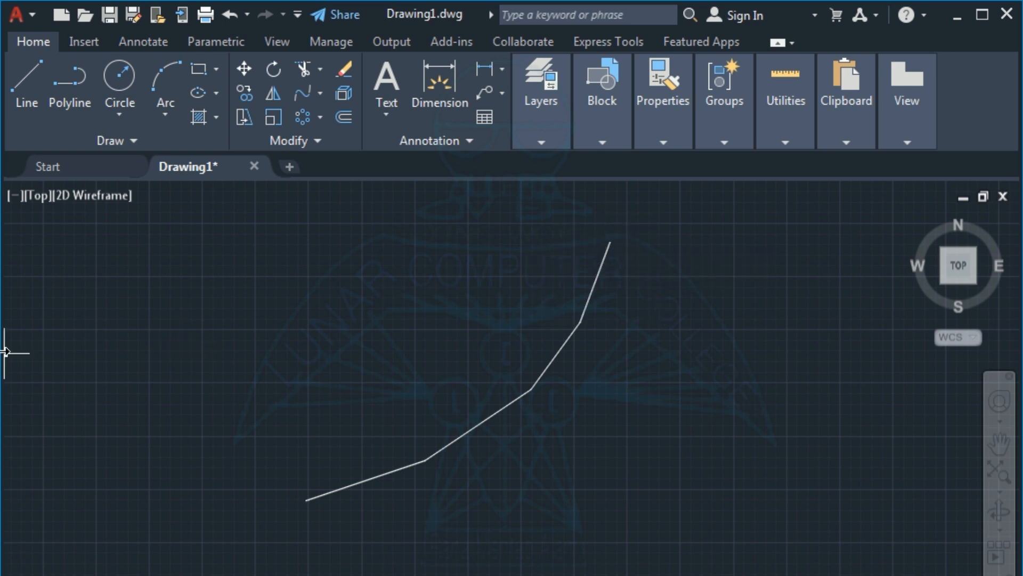
Draw a small circle centered on the polyline's lower endpoint.
text(c)
key(Return)
click(306, 500)
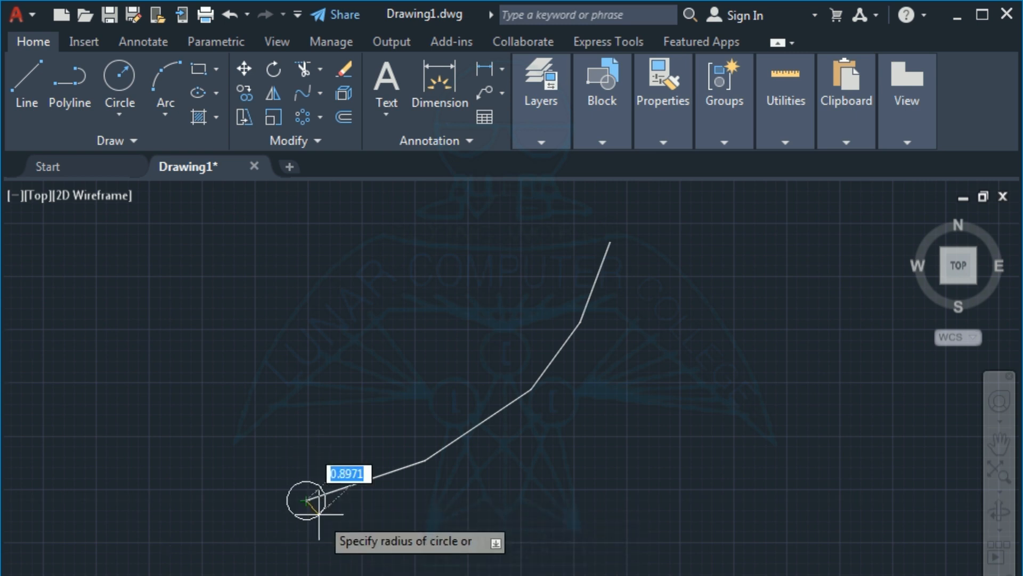
click(318, 509)
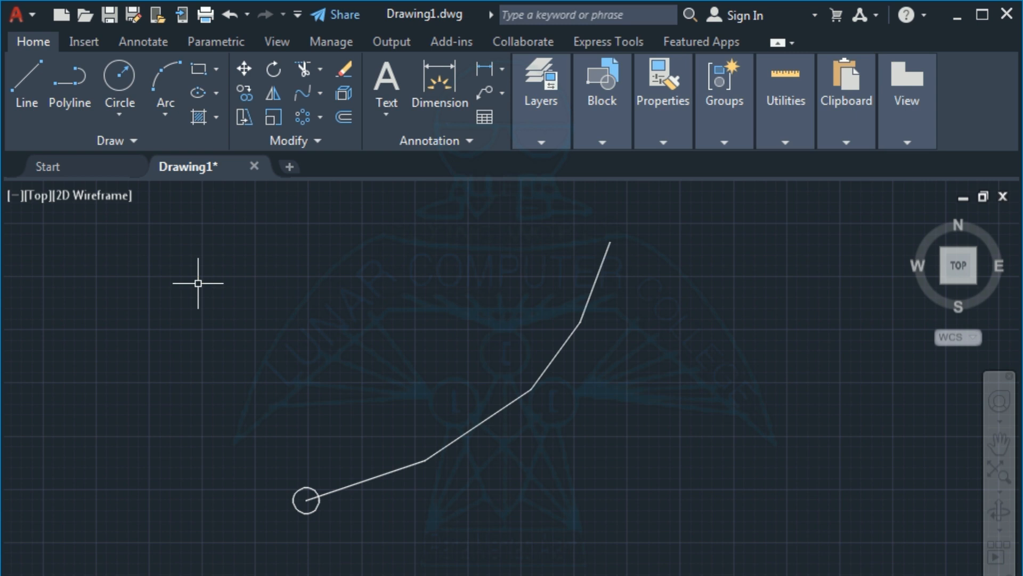
Create a path array of the circle using the polyline as the path.
click(319, 117)
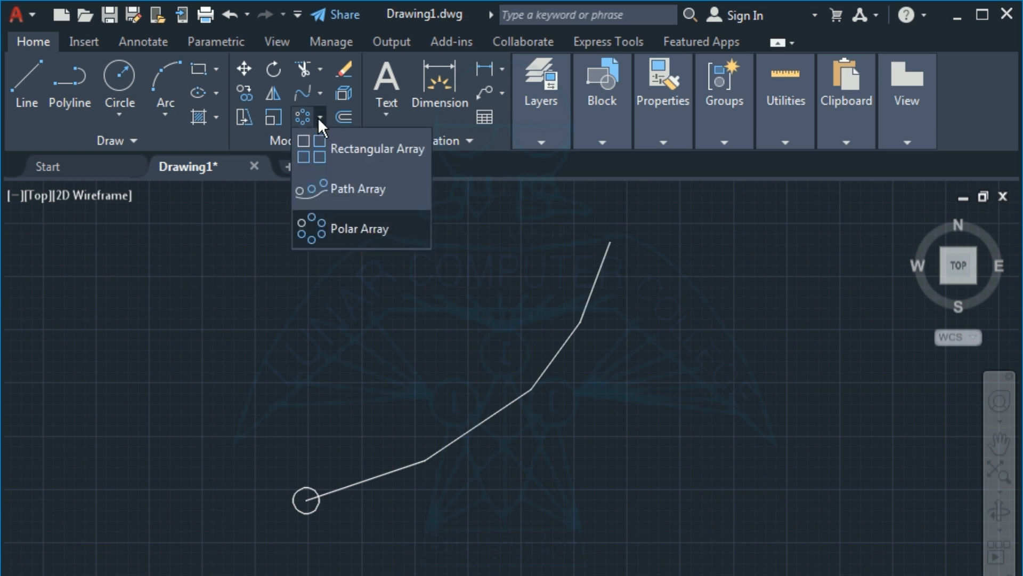
click(338, 188)
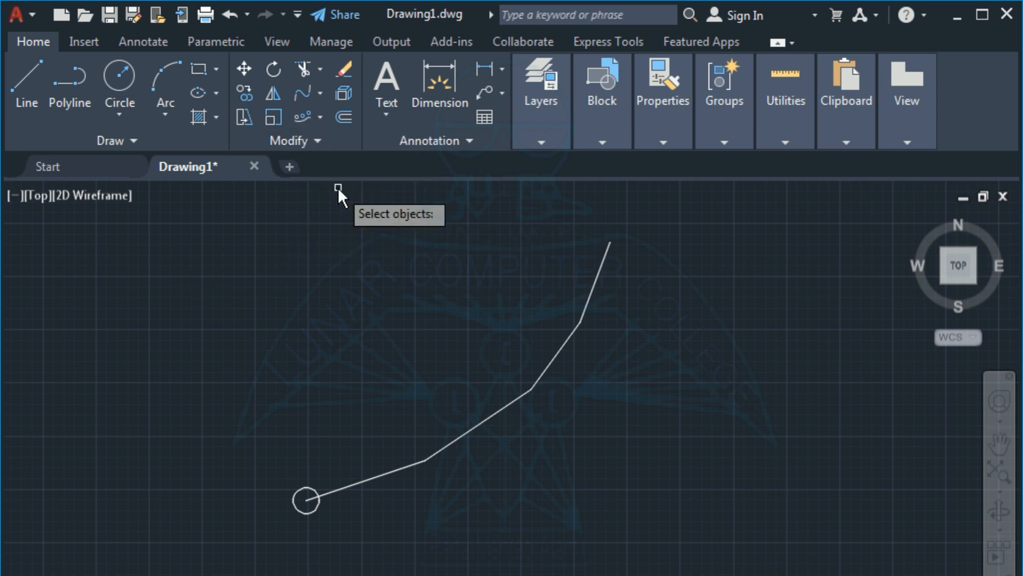
click(298, 488)
key(Return)
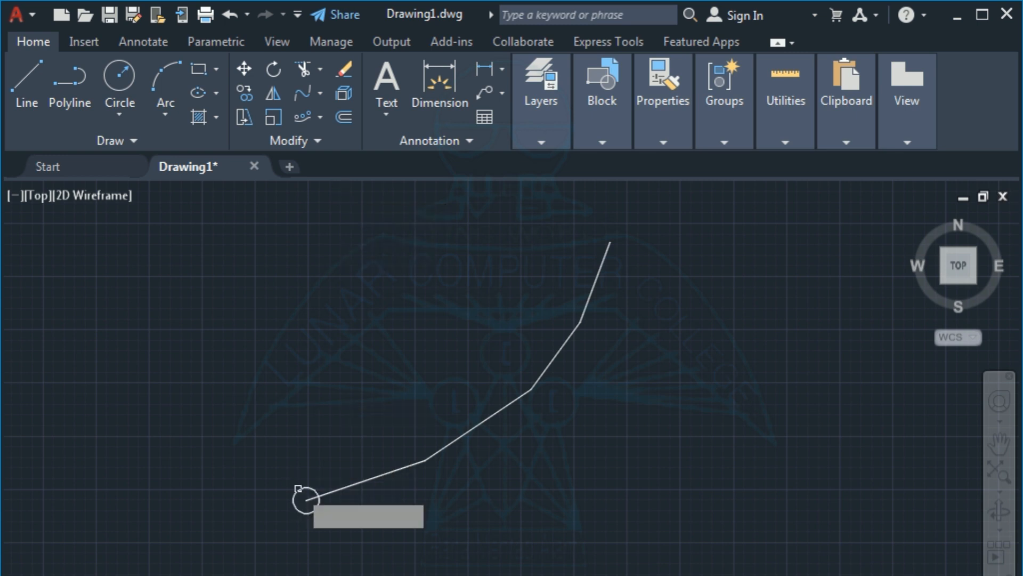
click(351, 486)
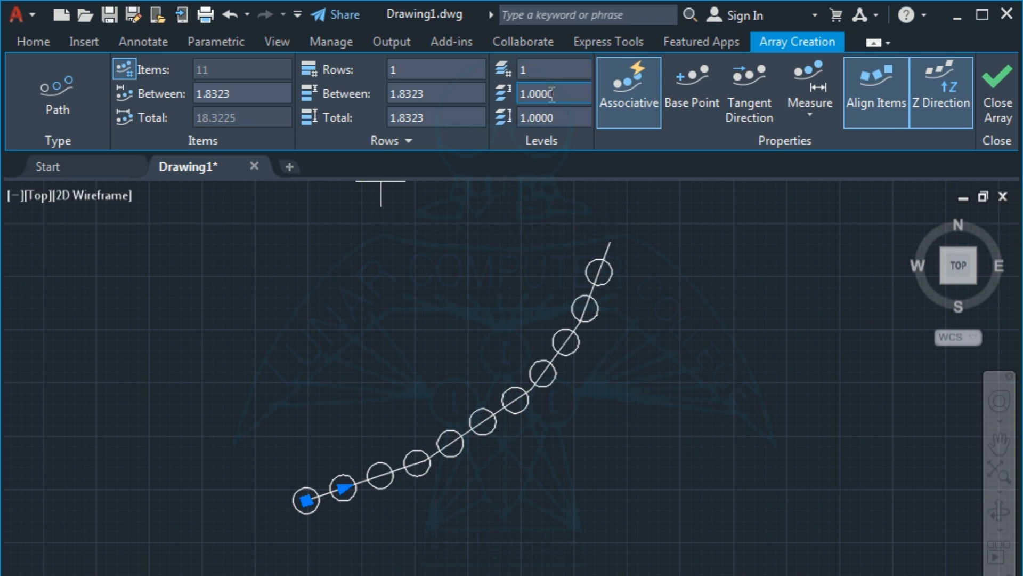
Set the number of rows in the path array of circles to 3.
click(419, 71)
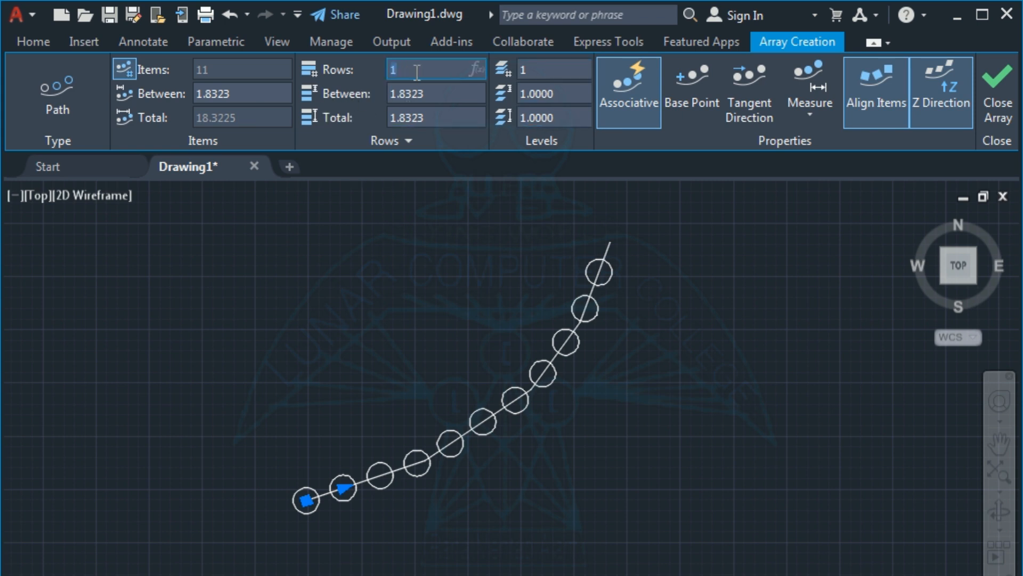
text(3)
key(Return)
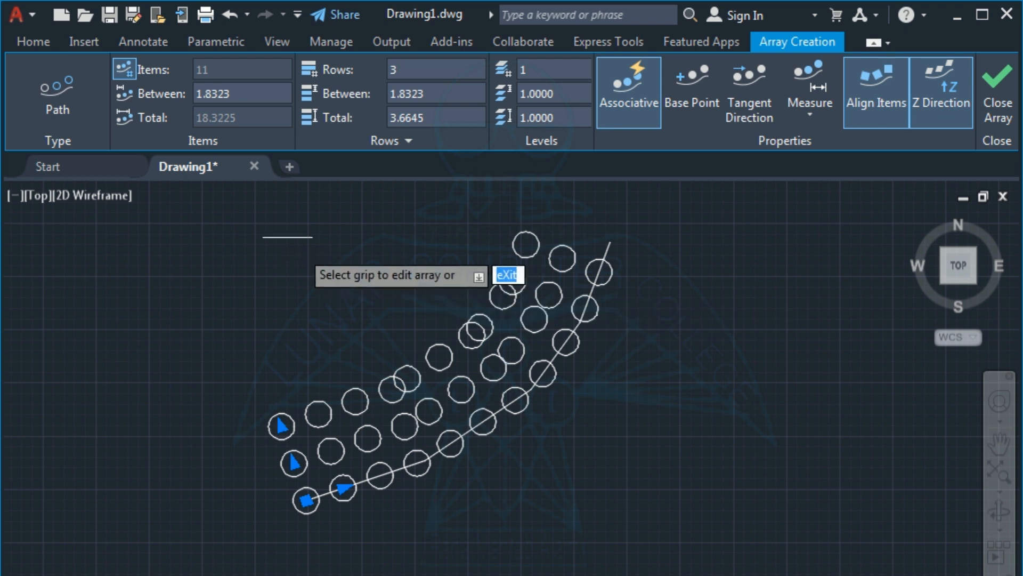
Set the path array back to 1 row and finish the array.
click(405, 70)
key(BackSpace)
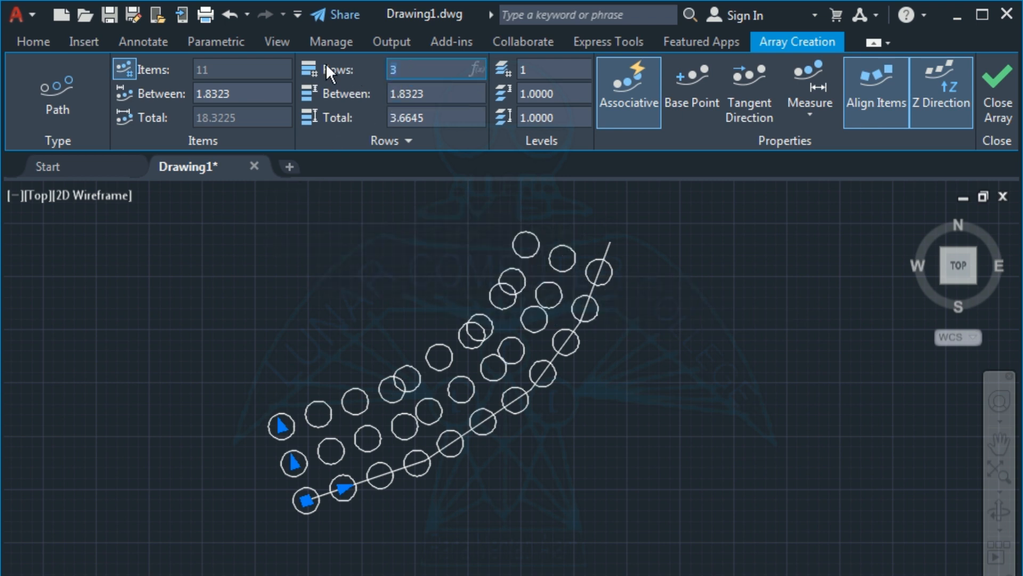
text(1)
key(Return)
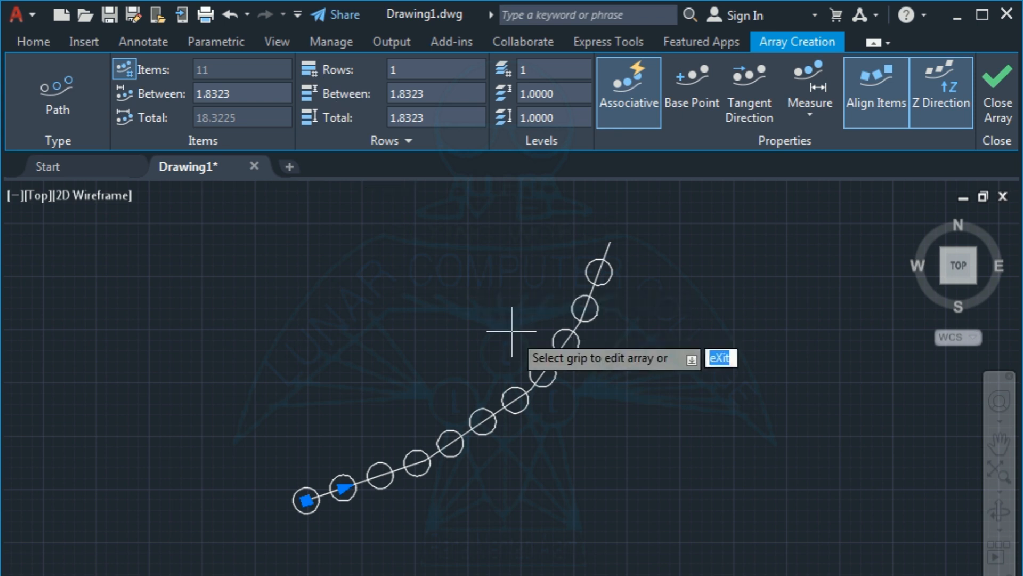
key(Return)
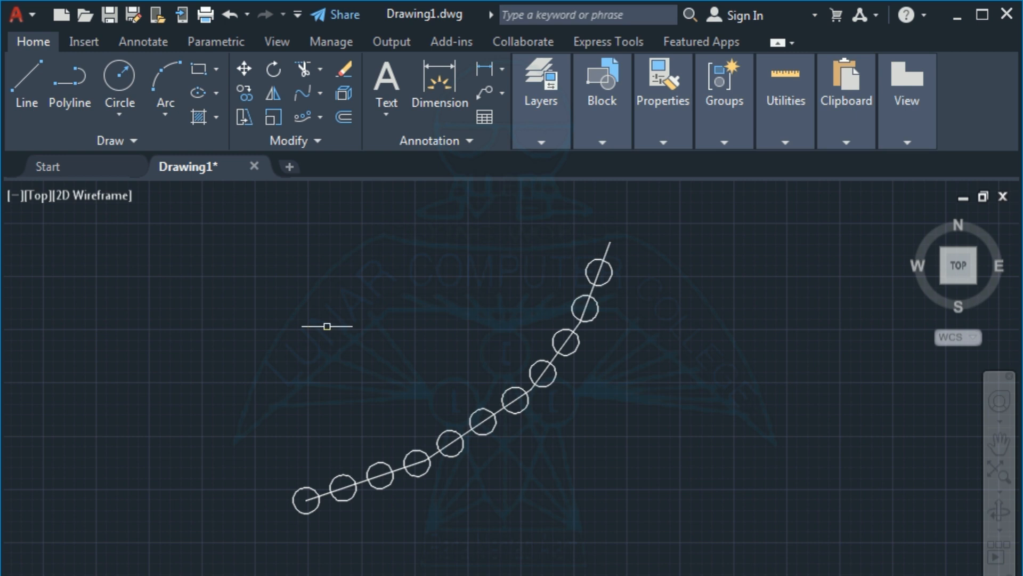
Erase everything in the drawing, including the arrayed circles and the polyline.
scroll(325, 347, down, 2)
key(ctrl+a)
key(Delete)
scroll(325, 347, up, 2)
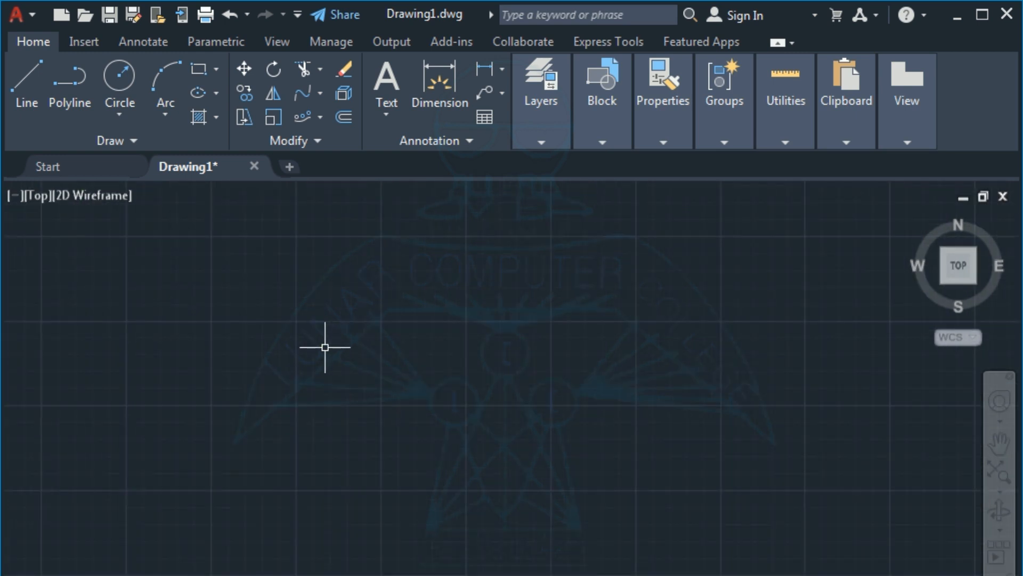